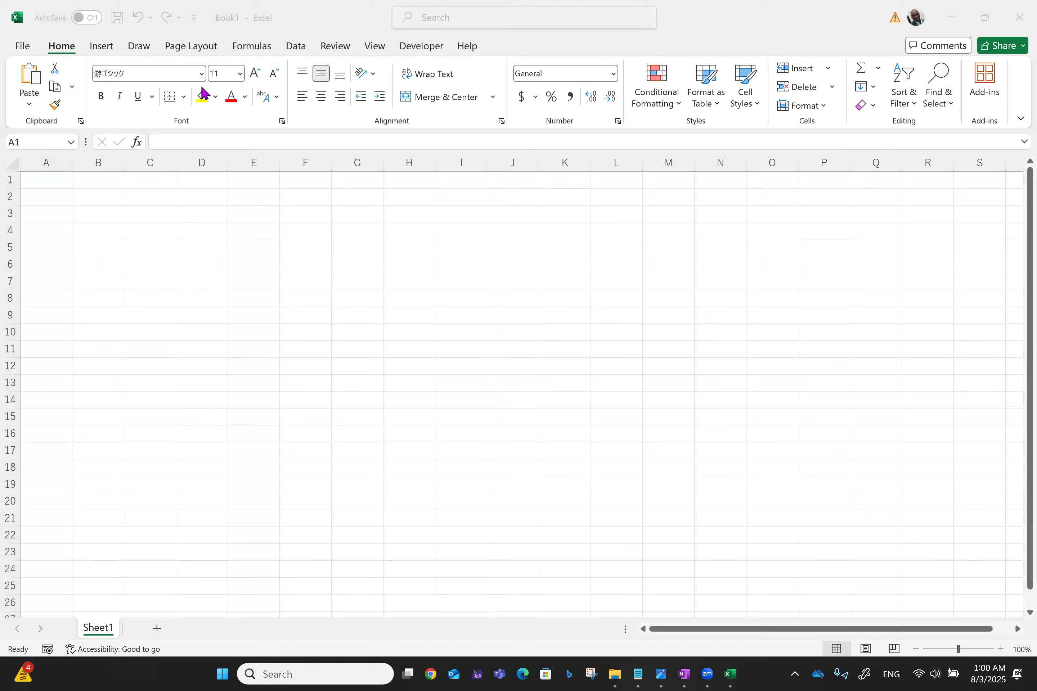
Step: Disable the Analysis ToolPak in the Excel add-ins settings
{"action": "left_click", "coordinate": [298, 49]}
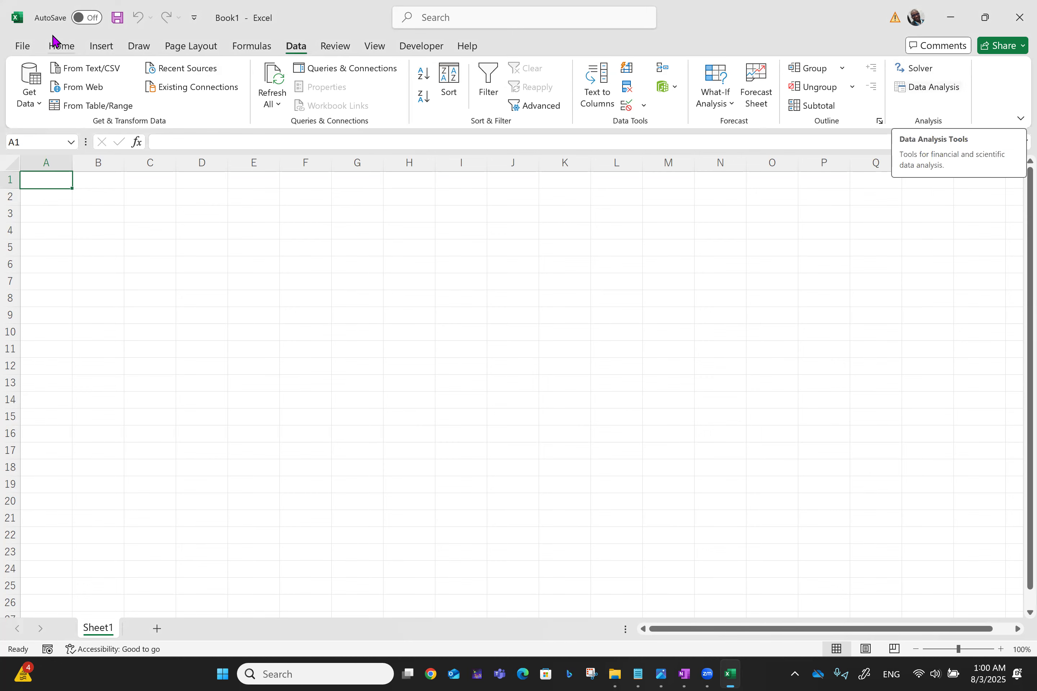
{"action": "left_click", "coordinate": [20, 46]}
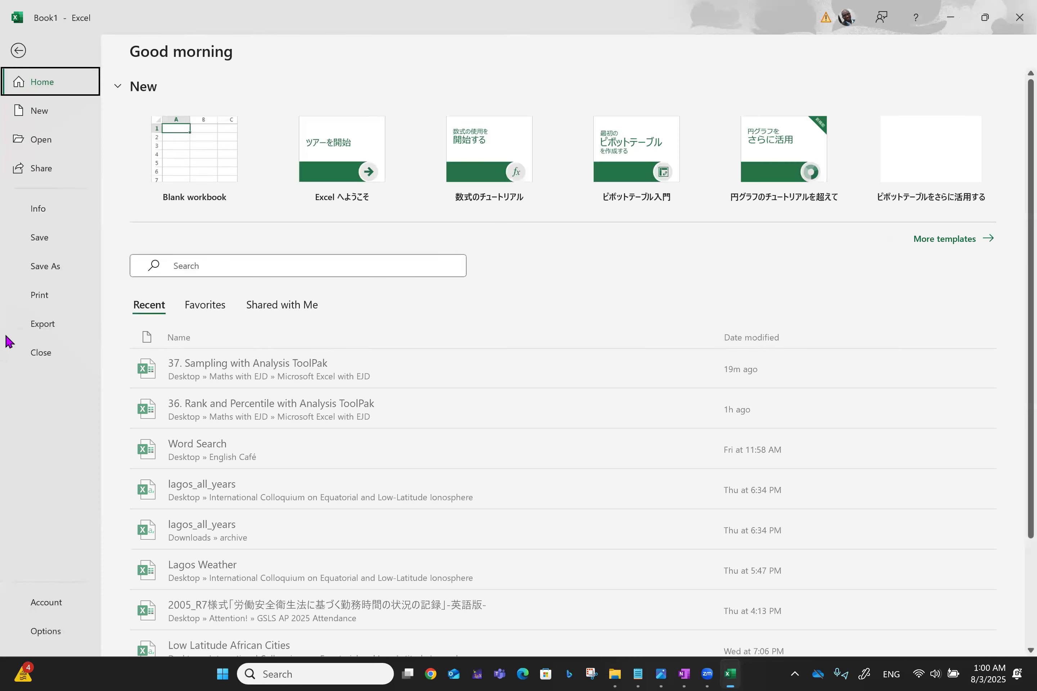
{"action": "left_click", "coordinate": [40, 631]}
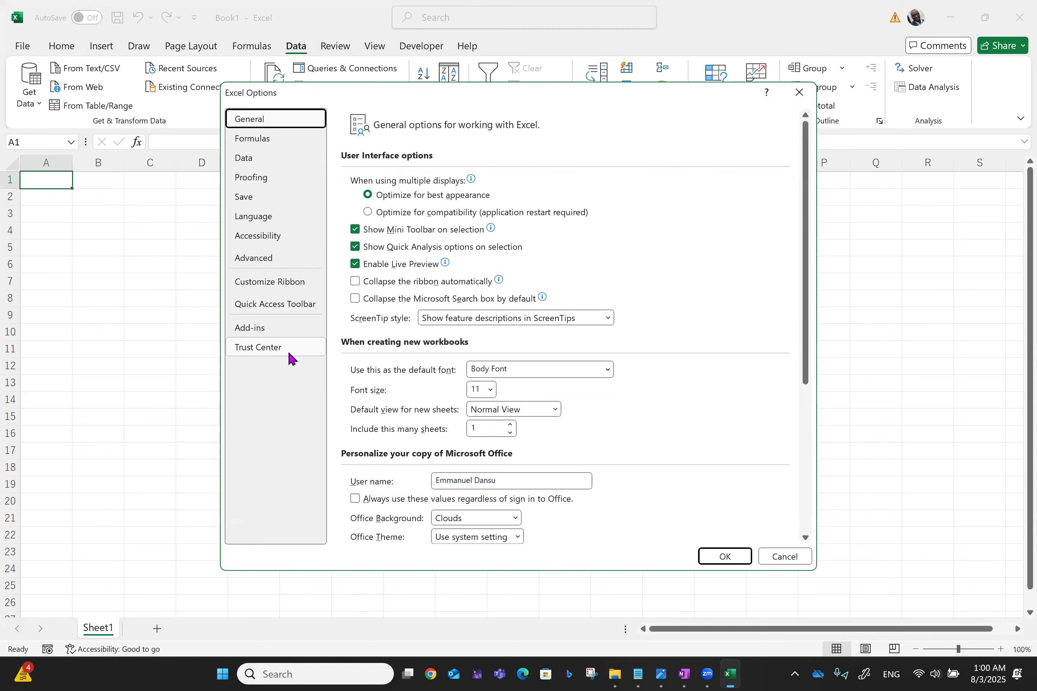
{"action": "left_click", "coordinate": [254, 339]}
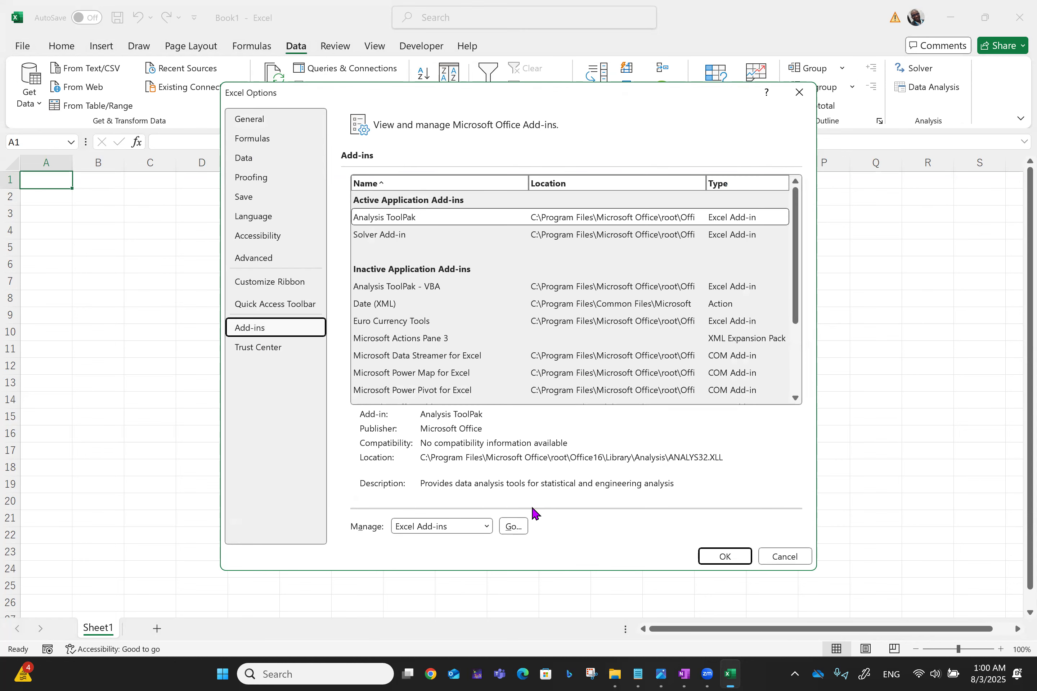
{"action": "left_click", "coordinate": [510, 530]}
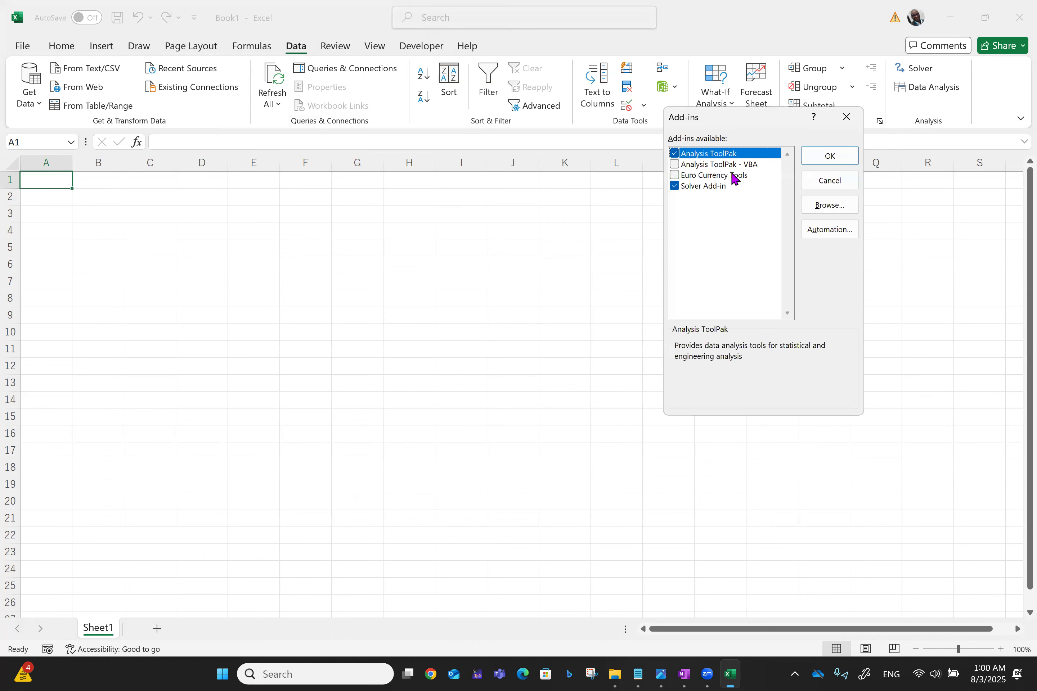
{"action": "left_click", "coordinate": [674, 155]}
{"action": "left_click", "coordinate": [834, 157]}
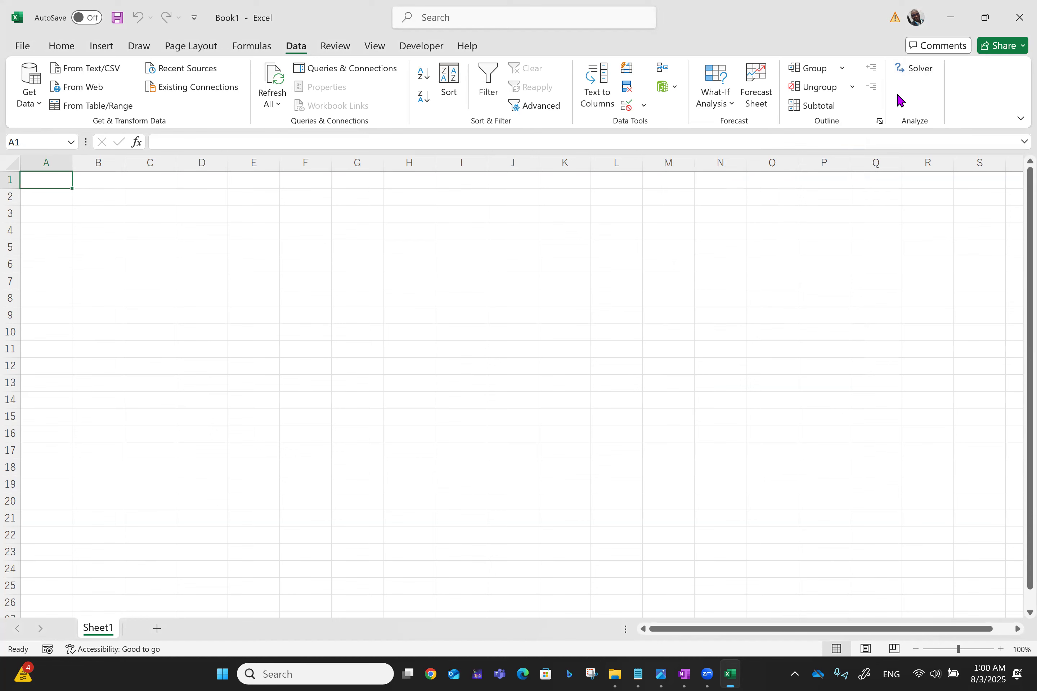
Step: Enable the Analysis ToolPak in the Excel add-ins settings
{"action": "left_click", "coordinate": [22, 47]}
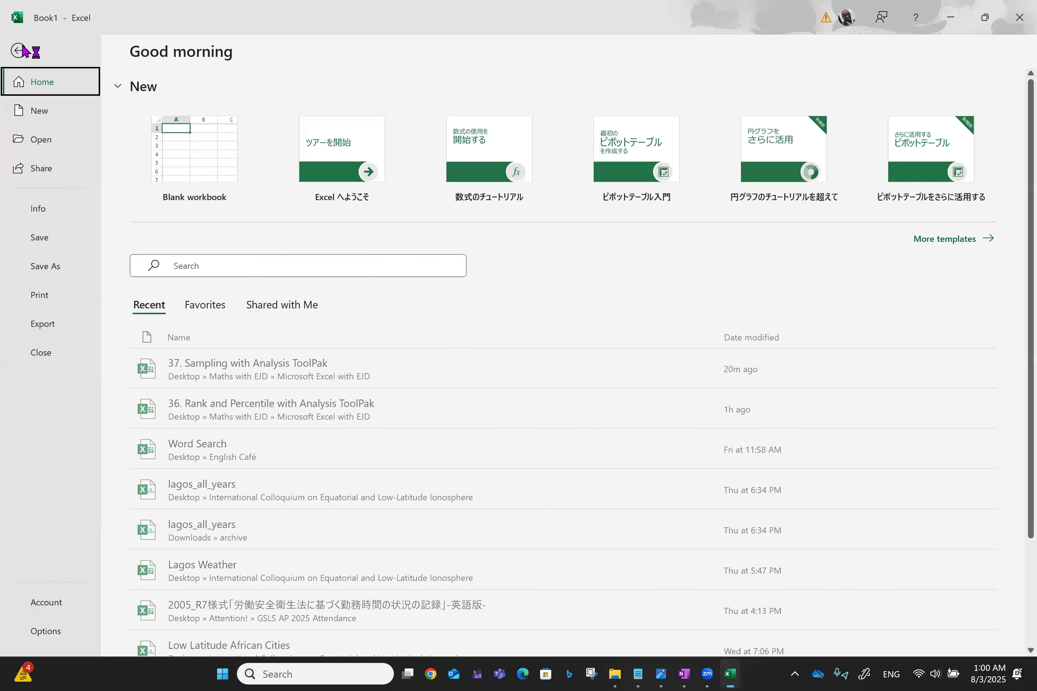
{"action": "left_click", "coordinate": [44, 633]}
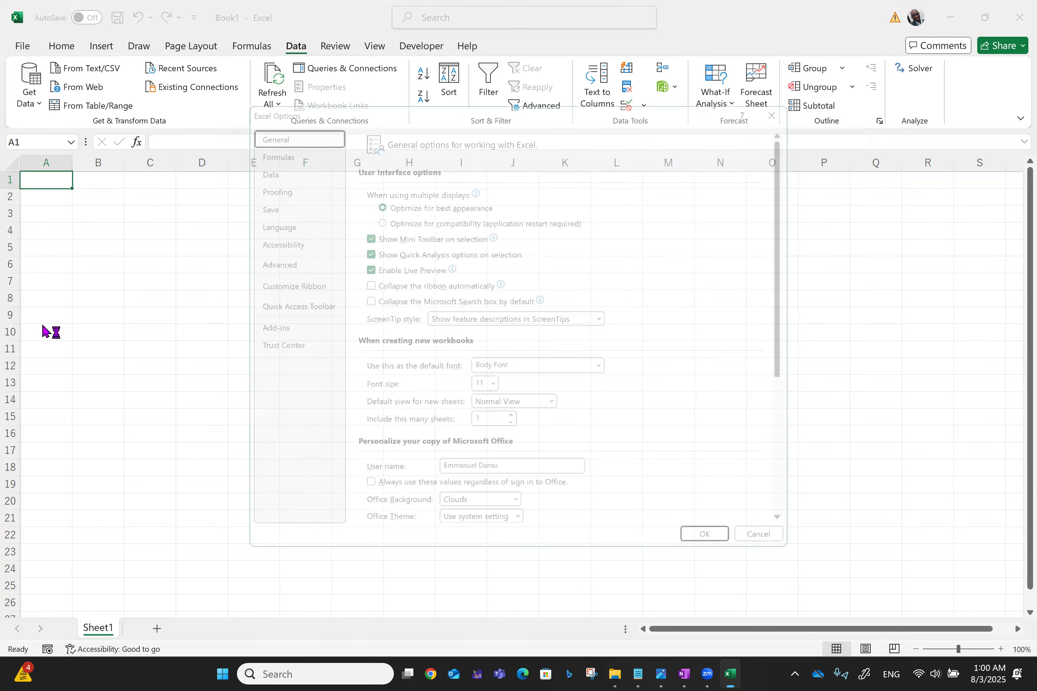
{"action": "left_click", "coordinate": [257, 333]}
{"action": "left_click", "coordinate": [514, 526]}
{"action": "left_click", "coordinate": [674, 154]}
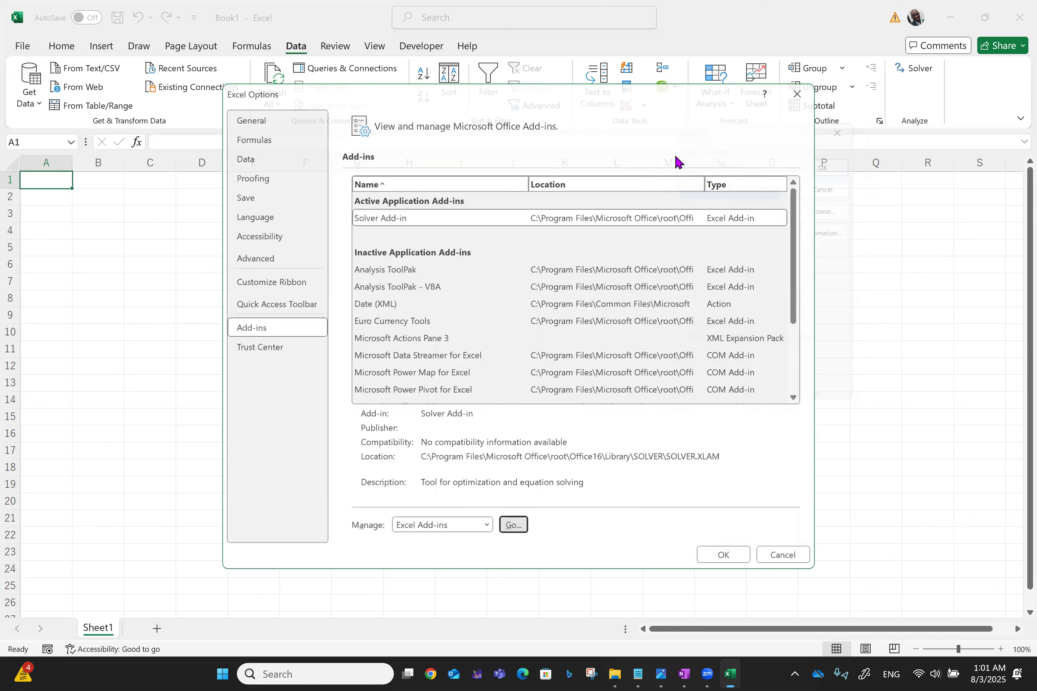
{"action": "left_click", "coordinate": [822, 161]}
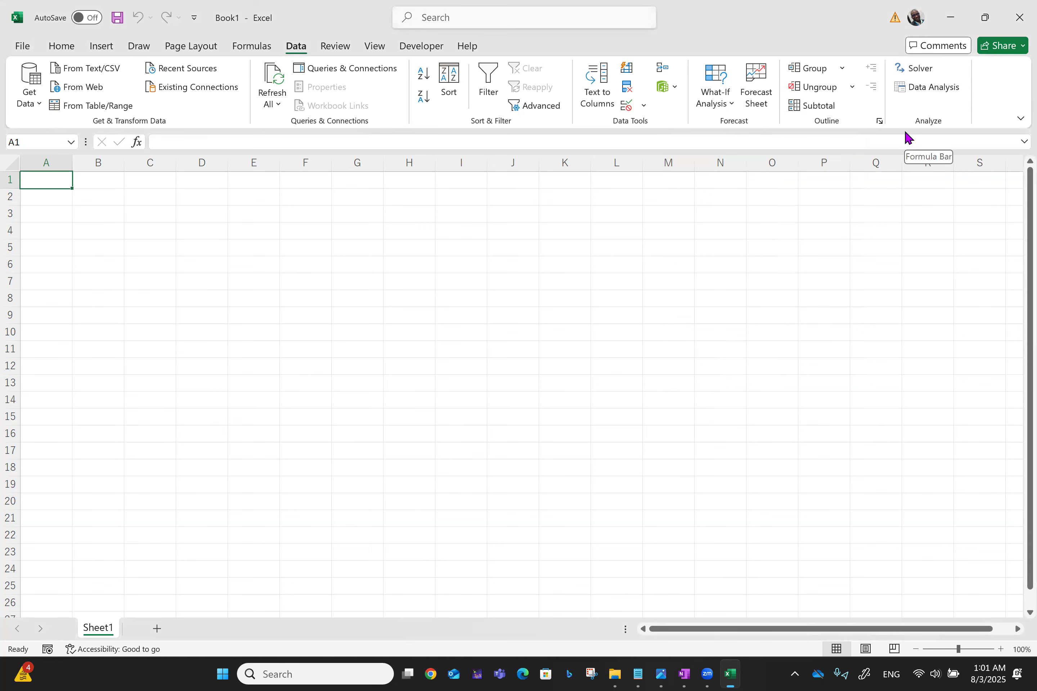
Step: Open the Random Number Generation tool from the Analysis ToolPak's list of data analysis tools
{"action": "scroll", "coordinate": [905, 132], "scroll_direction": "up", "scroll_amount": 10}
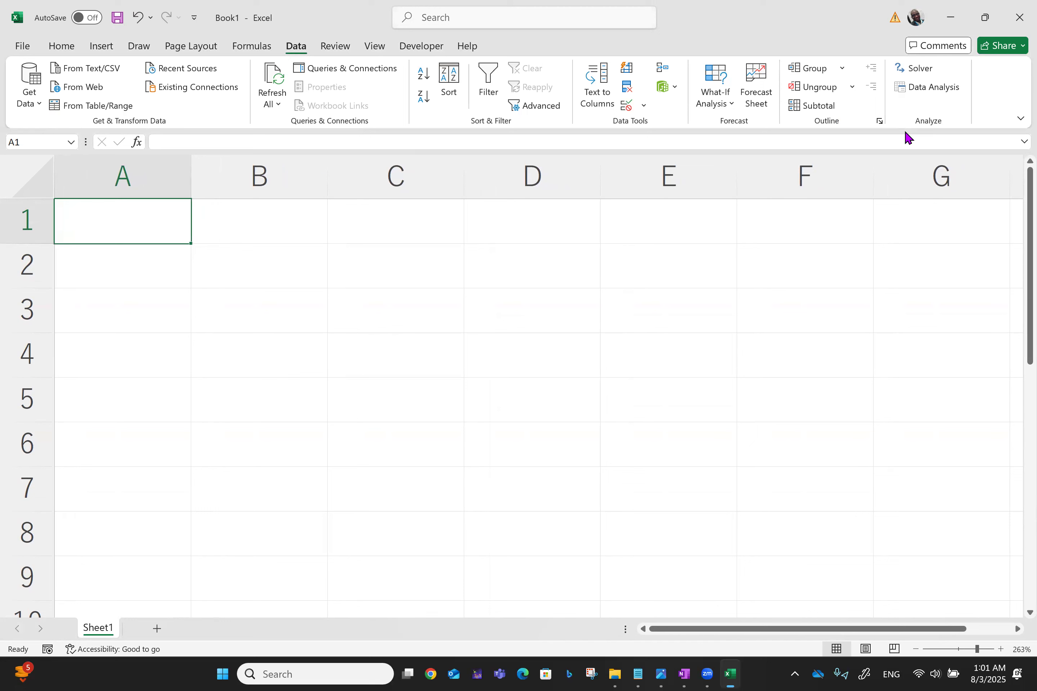
{"action": "left_click", "coordinate": [924, 91]}
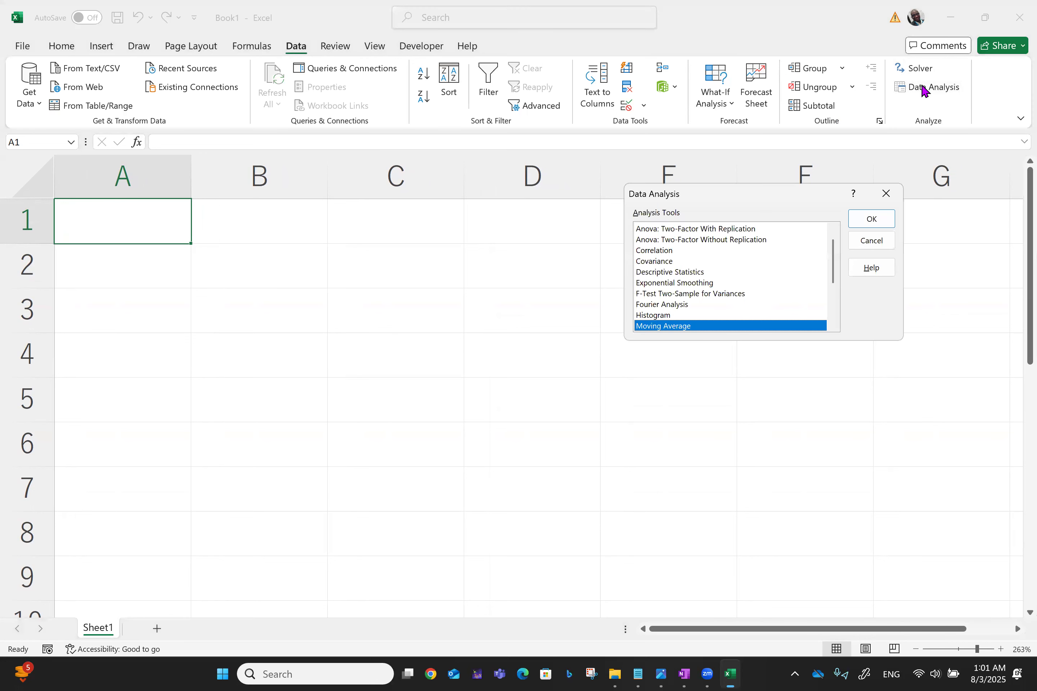
{"action": "left_click", "coordinate": [834, 230]}
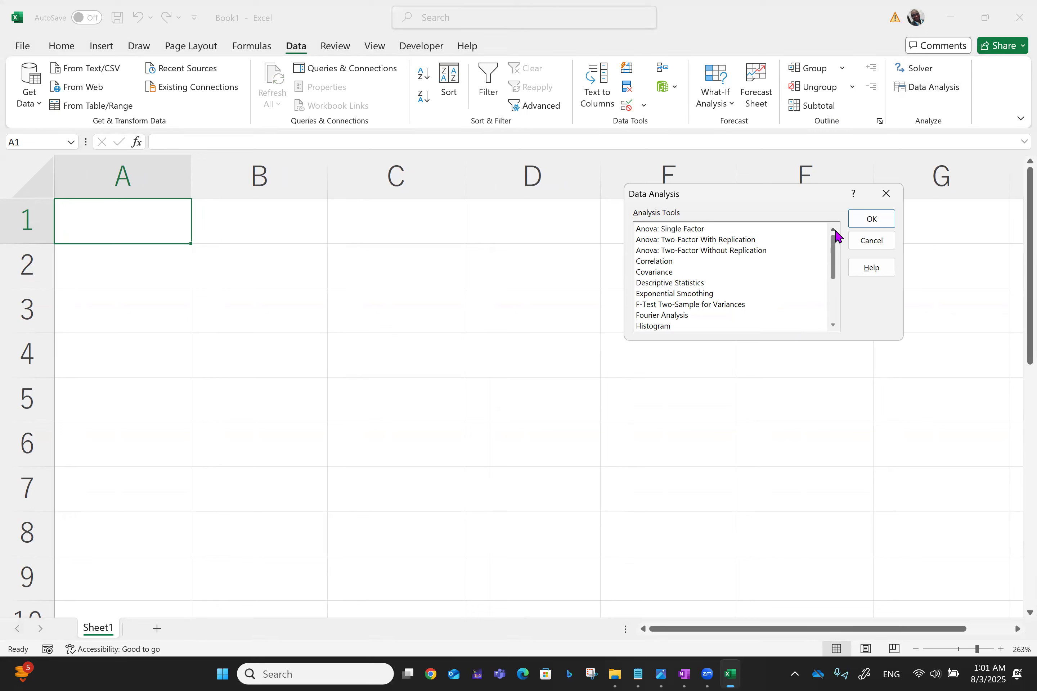
{"action": "left_click", "coordinate": [834, 326]}
{"action": "left_click", "coordinate": [834, 326]}
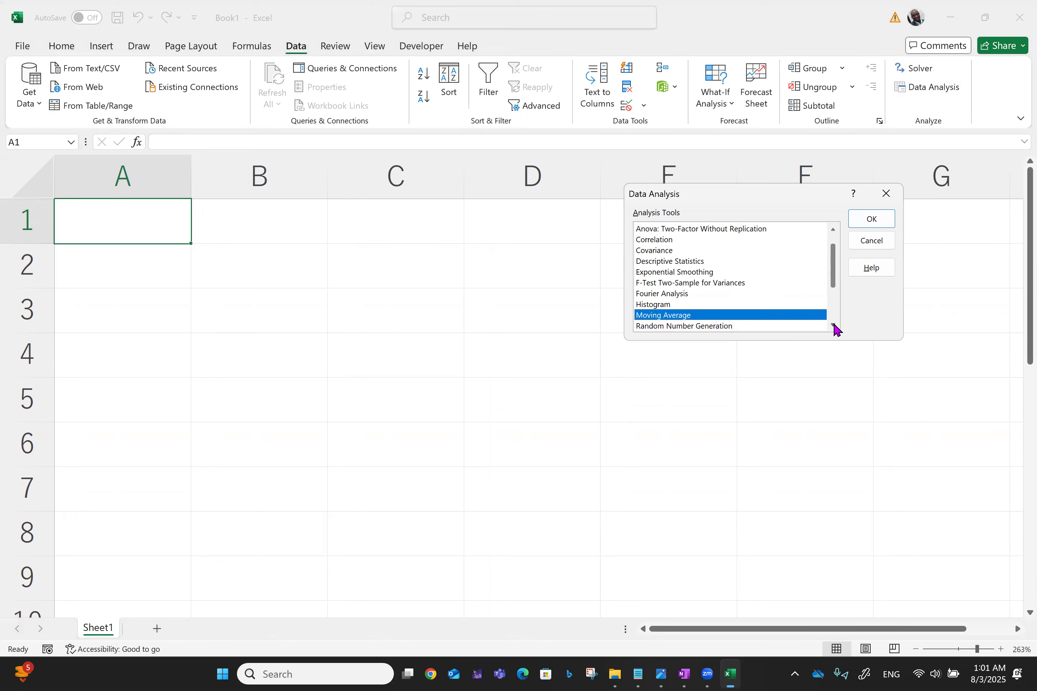
{"action": "left_click", "coordinate": [833, 326]}
{"action": "left_click", "coordinate": [833, 326]}
{"action": "left_click", "coordinate": [707, 305]}
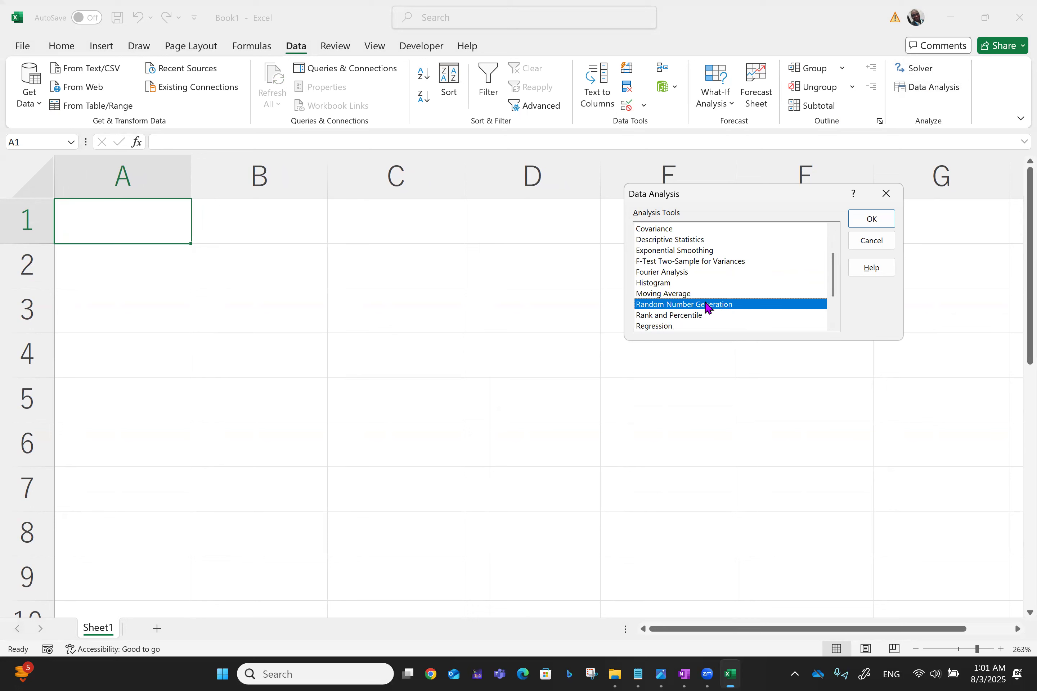
{"action": "left_click", "coordinate": [871, 220]}
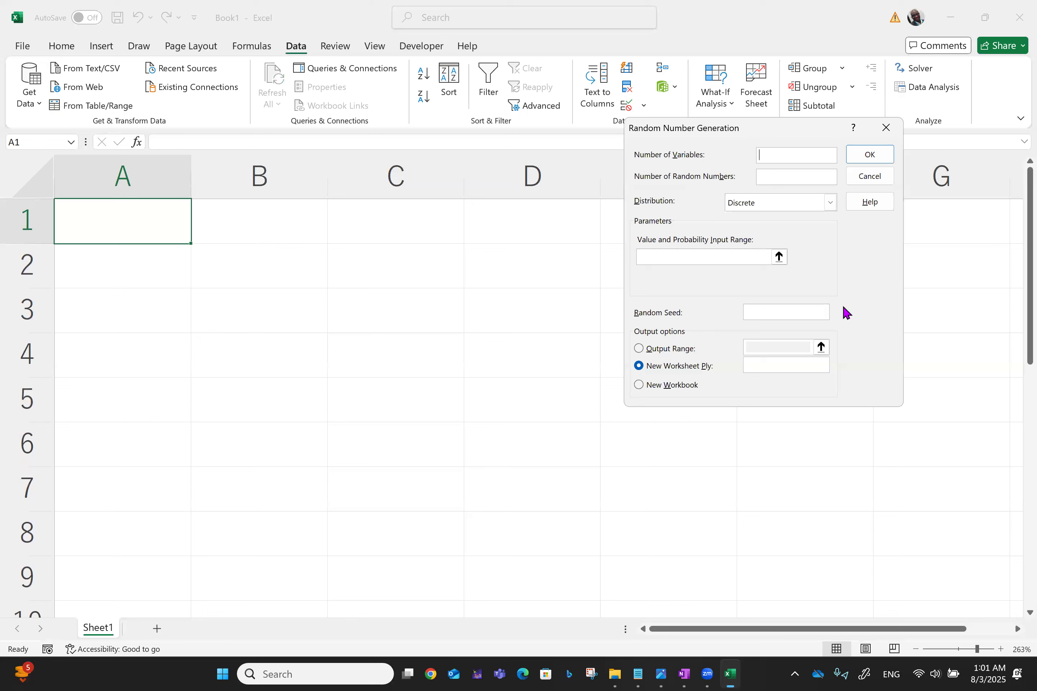
Step: Configure the random number generation for 3 variables and 50 random numbers with a Uniform distribution
{"action": "type", "text": "3"}
{"action": "left_click", "coordinate": [783, 179]}
{"action": "type", "text": "50"}
{"action": "left_click", "coordinate": [831, 203]}
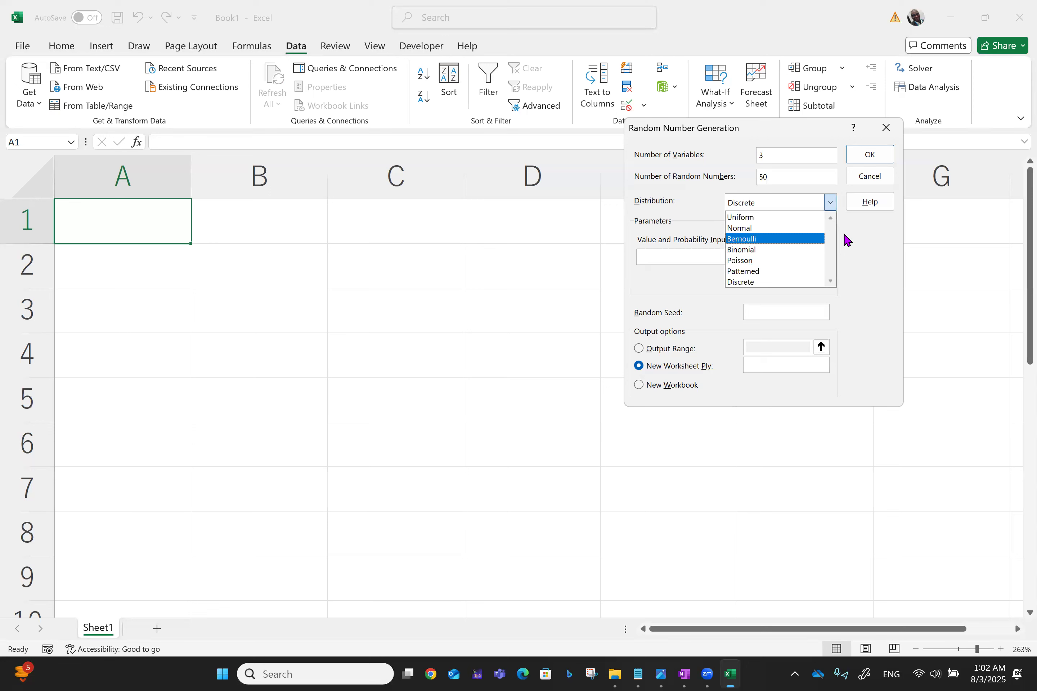
{"action": "left_click", "coordinate": [777, 219]}
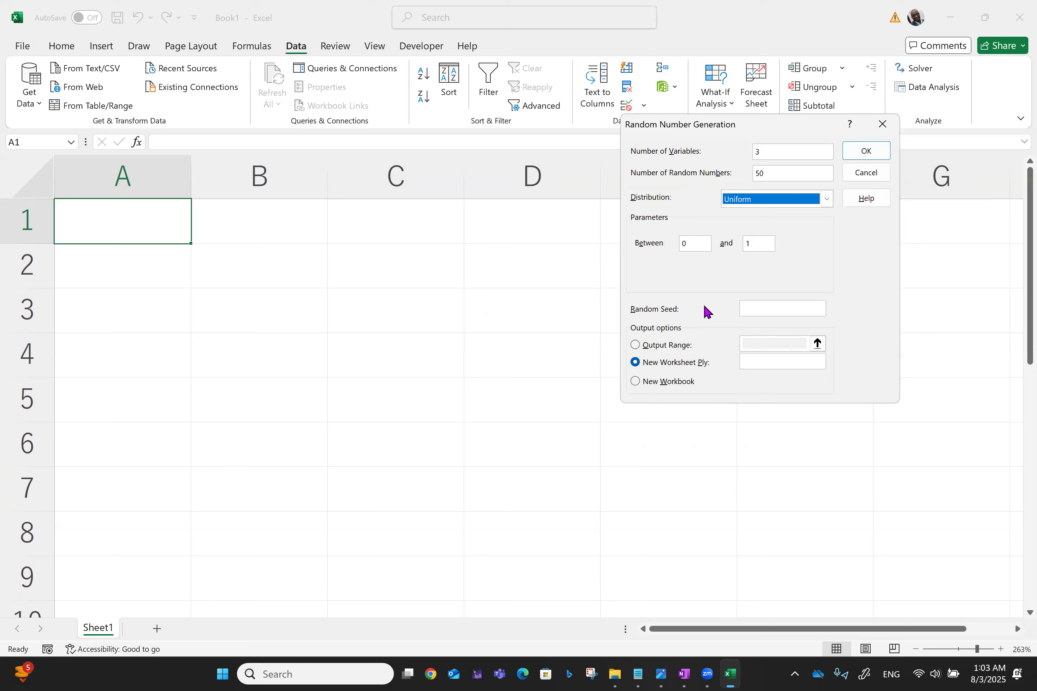
Step: Set the random seed to 42 and the output range to cell A1, and generate the random numbers
{"action": "left_click", "coordinate": [787, 307]}
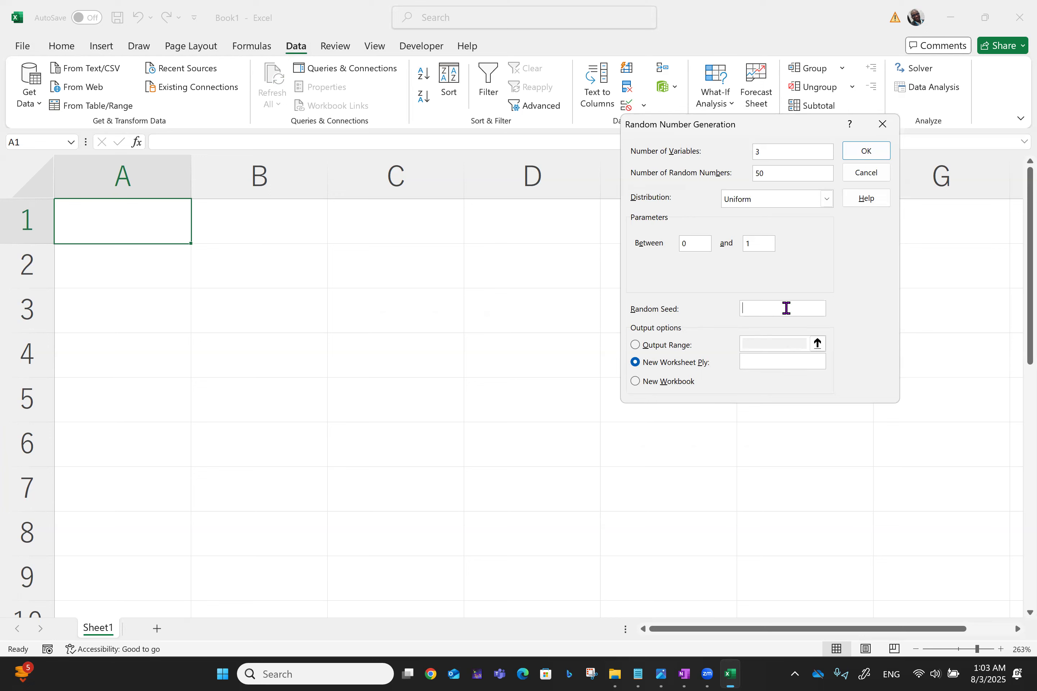
{"action": "type", "text": "42"}
{"action": "left_click", "coordinate": [634, 346]}
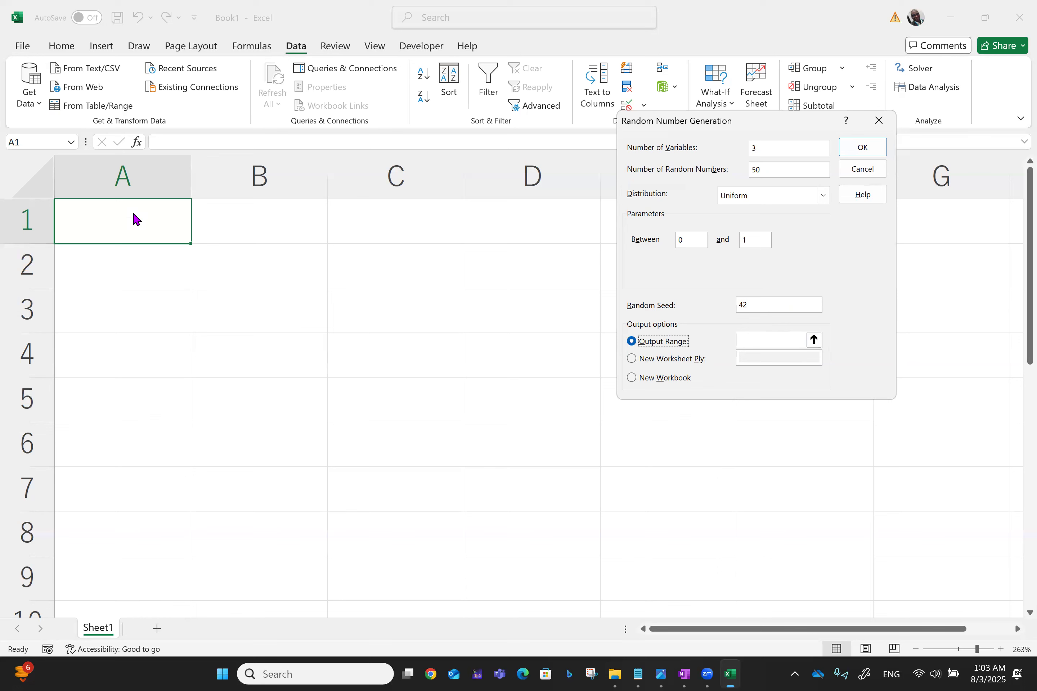
{"action": "left_click", "coordinate": [757, 337]}
{"action": "left_click", "coordinate": [137, 226]}
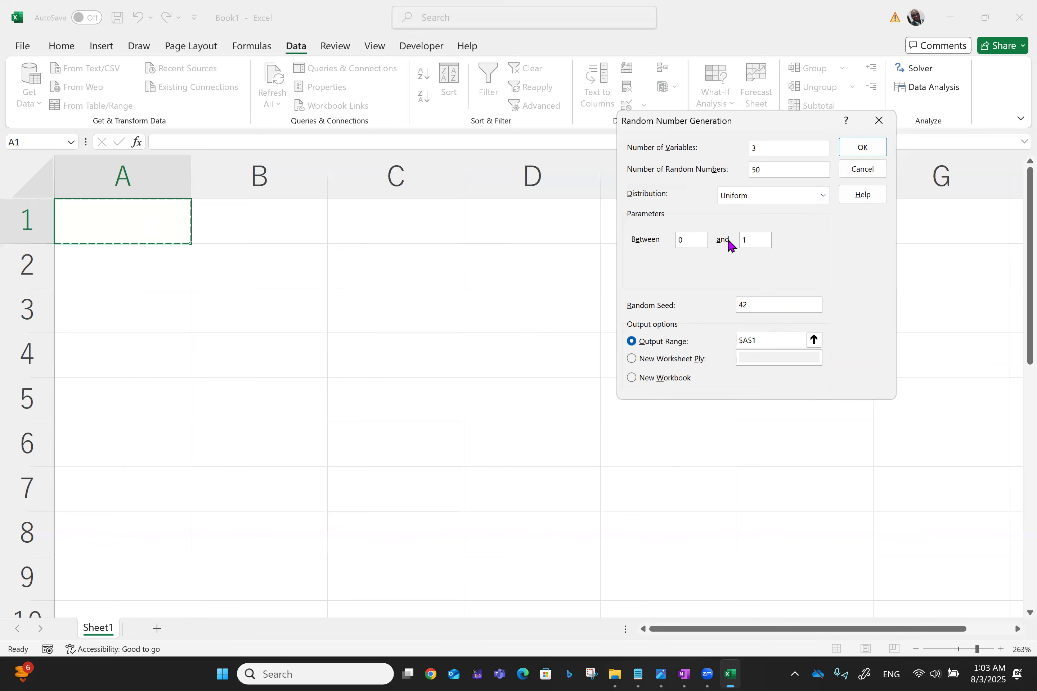
{"action": "left_click", "coordinate": [862, 152]}
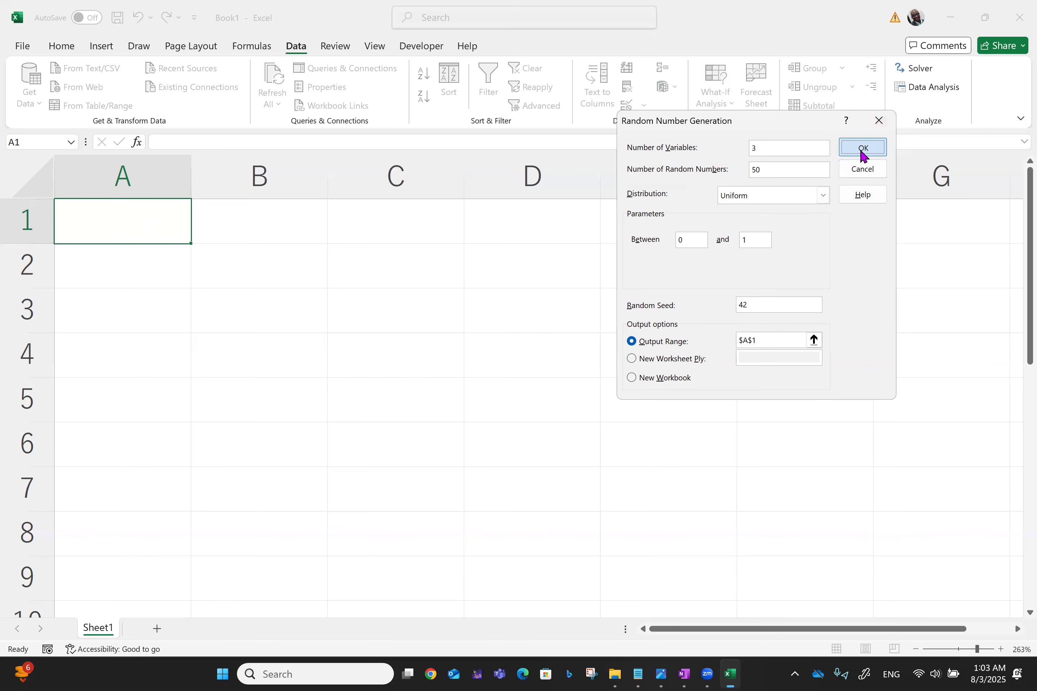
Step: Autofit the widths of columns A, B and C to the generated numbers
{"action": "scroll", "coordinate": [860, 150], "scroll_direction": "up", "scroll_amount": 1}
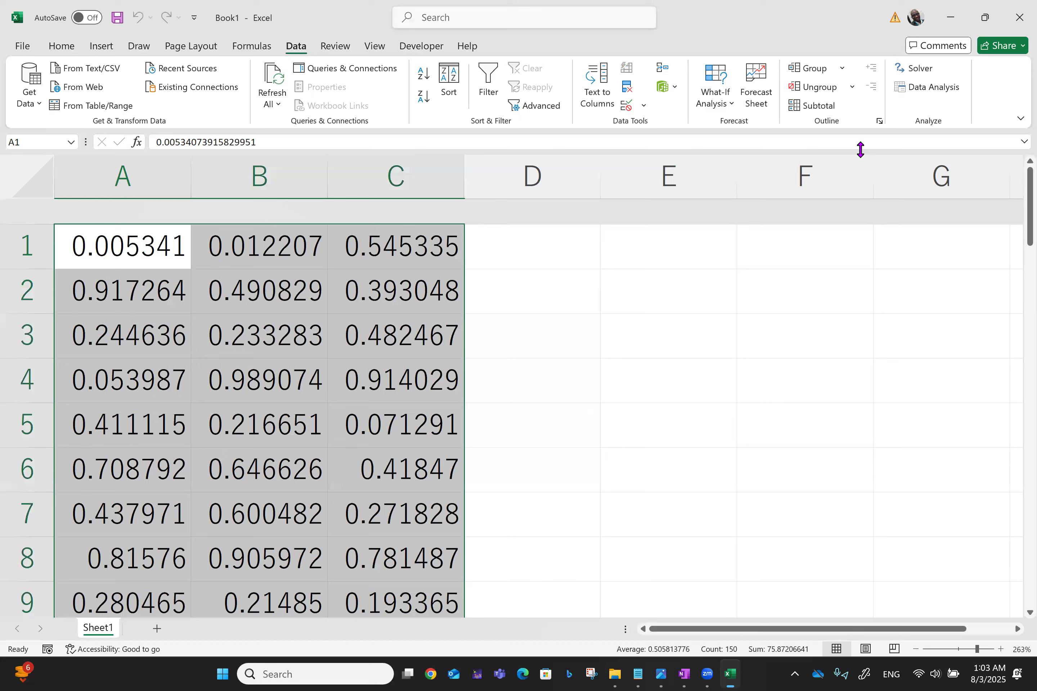
{"action": "double_click", "coordinate": [190, 171]}
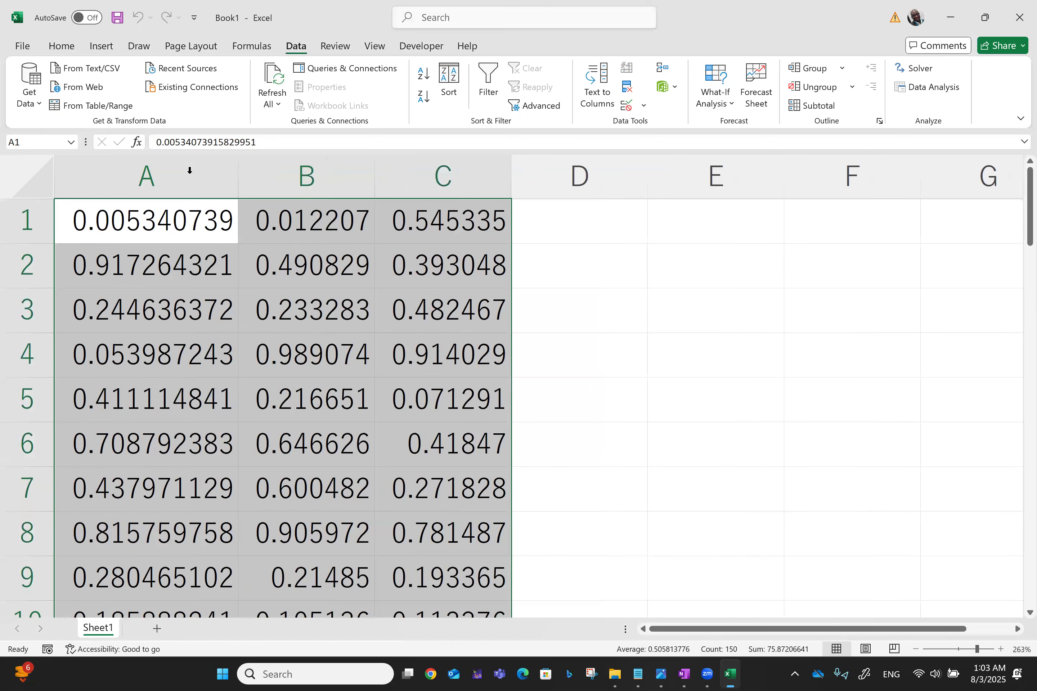
{"action": "double_click", "coordinate": [376, 170]}
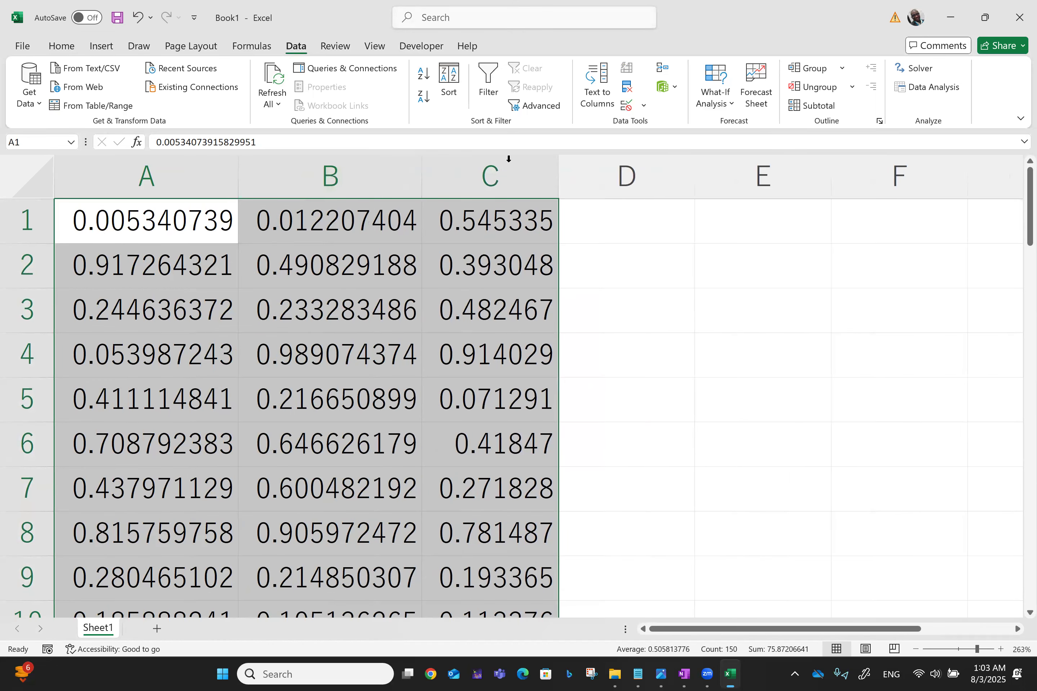
{"action": "double_click", "coordinate": [558, 169]}
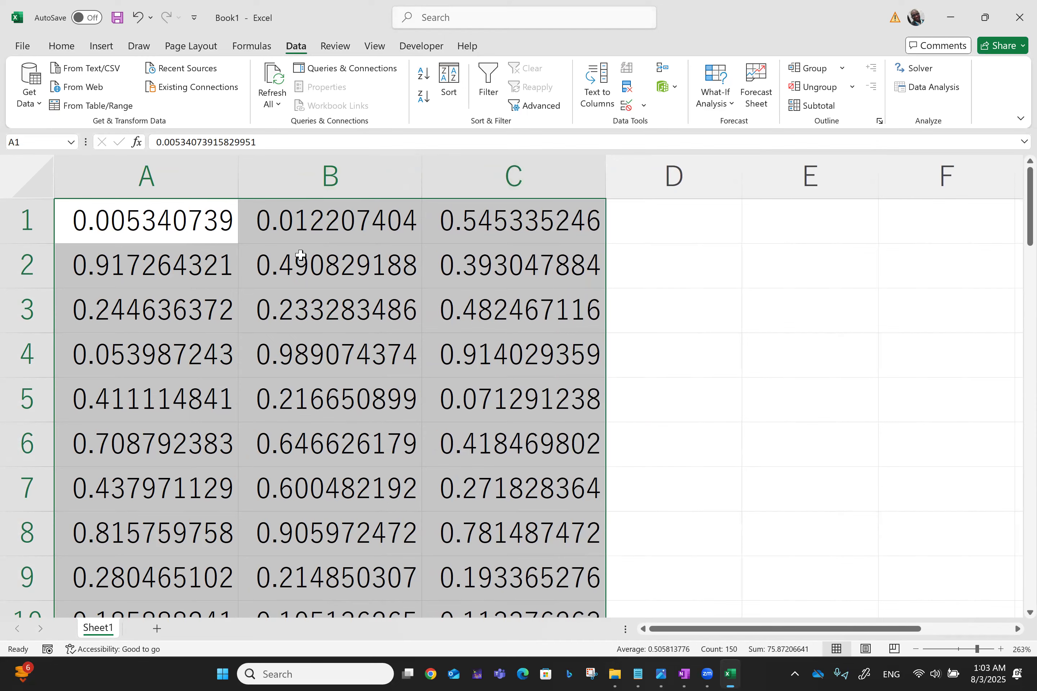
{"action": "left_click", "coordinate": [646, 327]}
Step: Insert an empty row above the first row of random numbers
{"action": "left_click", "coordinate": [15, 220]}
{"action": "right_click", "coordinate": [15, 220]}
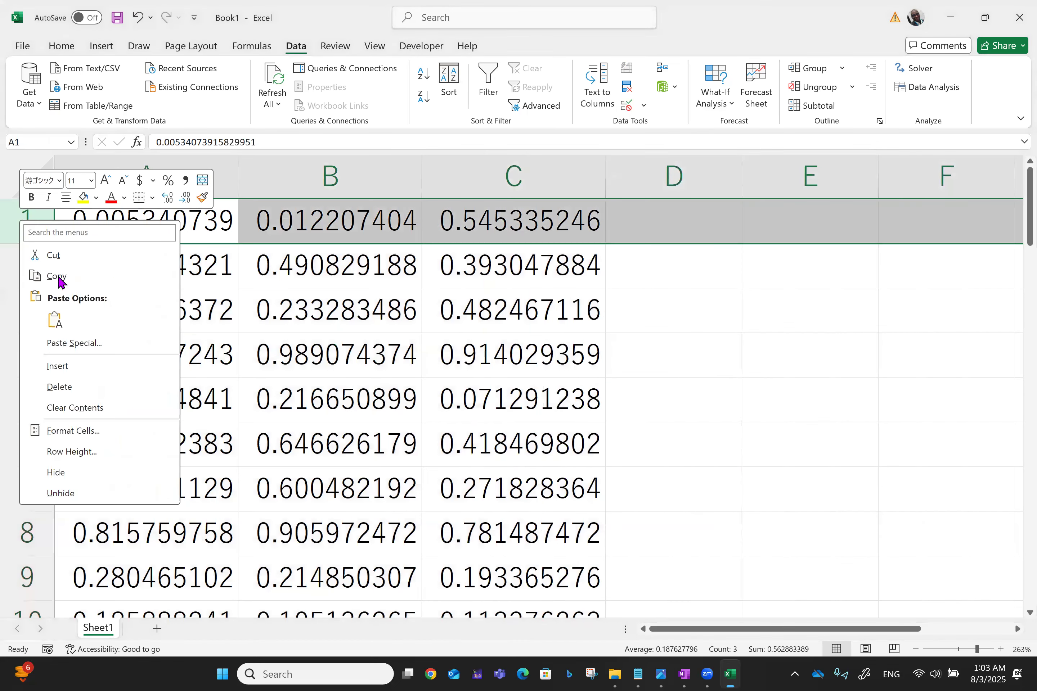
{"action": "left_click", "coordinate": [69, 370]}
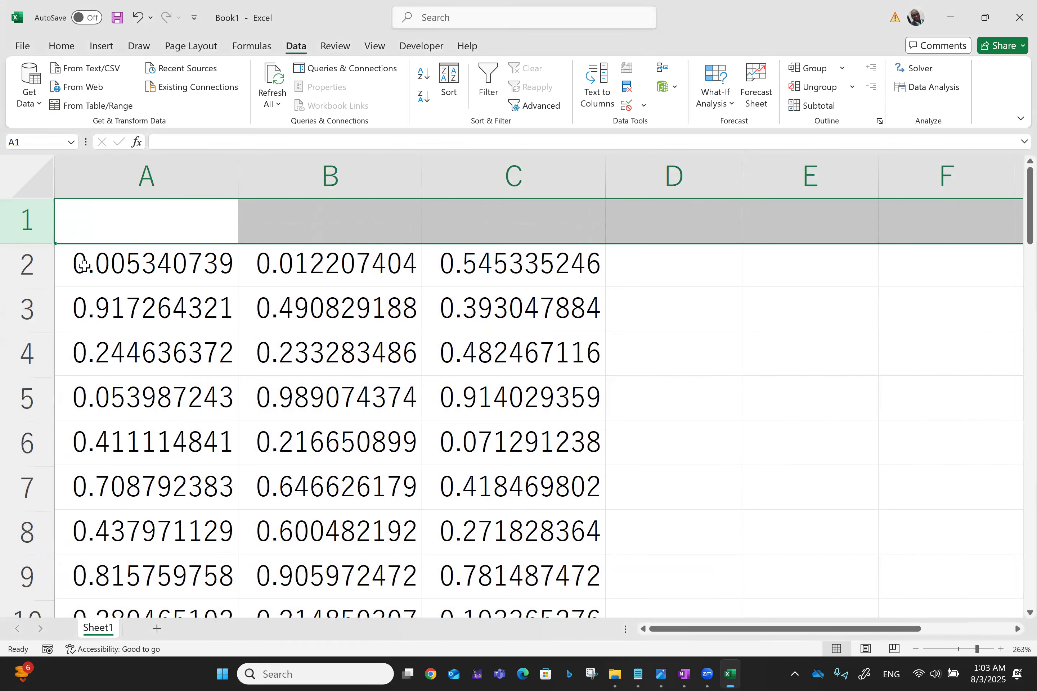
Step: Enter the column headers Rand1, Rand2 and Rand3 in cells A1 to C1
{"action": "left_click", "coordinate": [127, 231]}
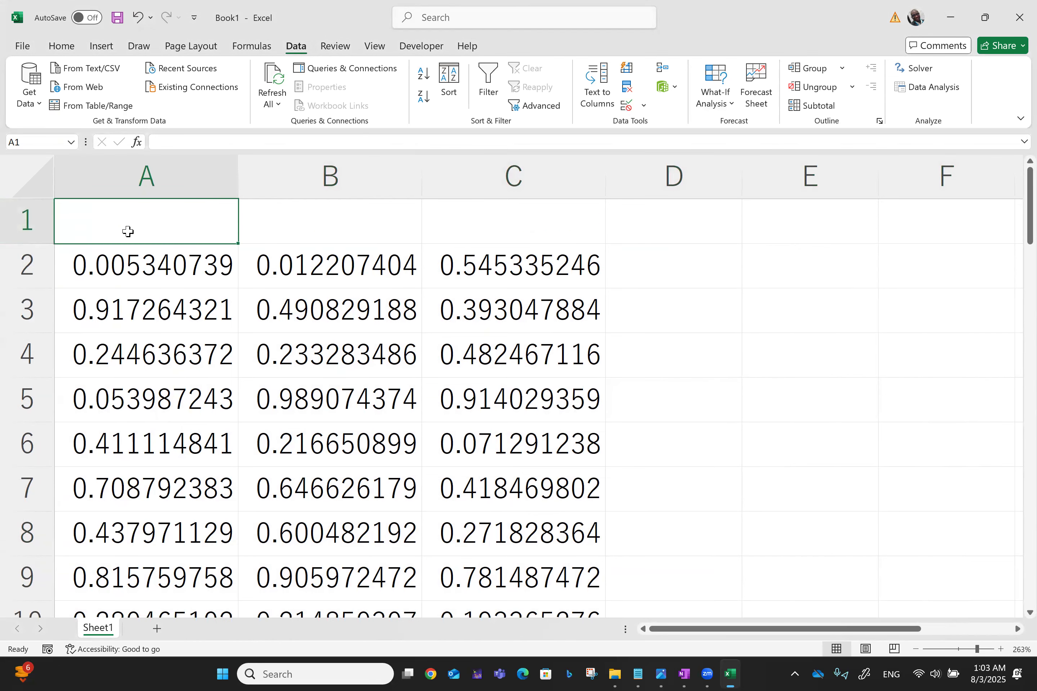
{"action": "type", "text": "Rand1"}
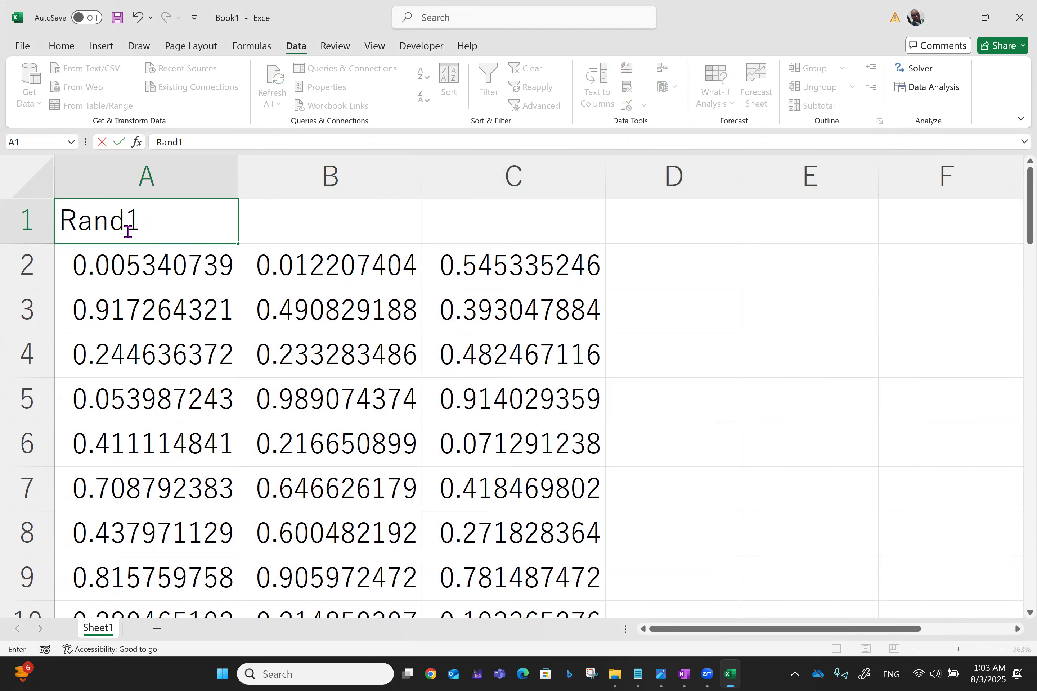
{"action": "key", "text": "Tab"}
{"action": "type", "text": "R"}
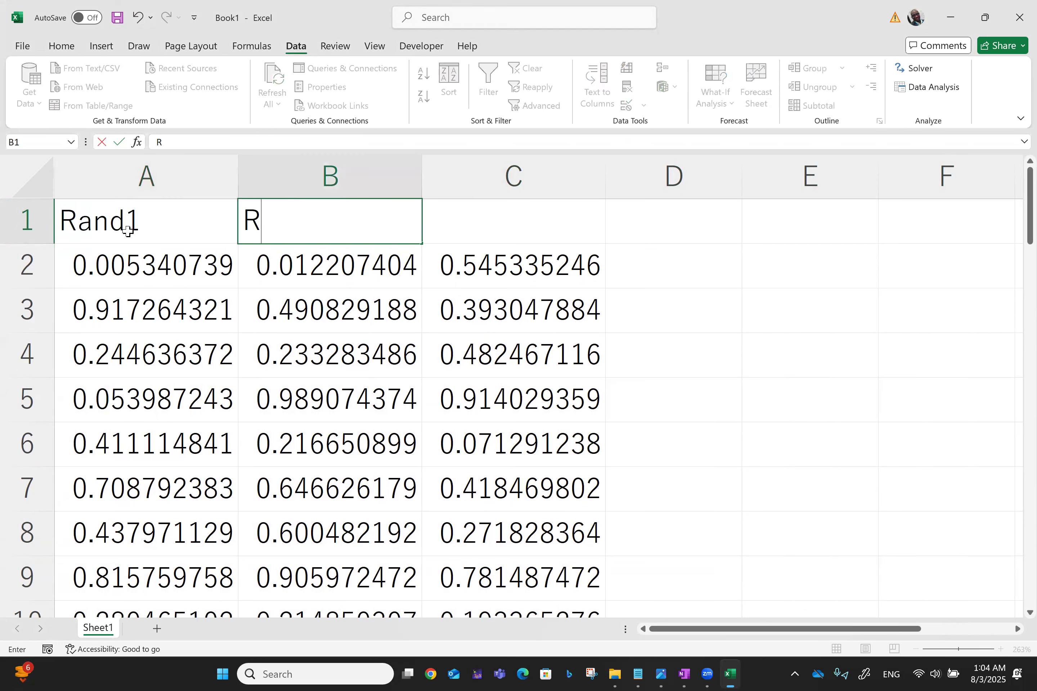
{"action": "type", "text": "and2"}
{"action": "key", "text": "Tab"}
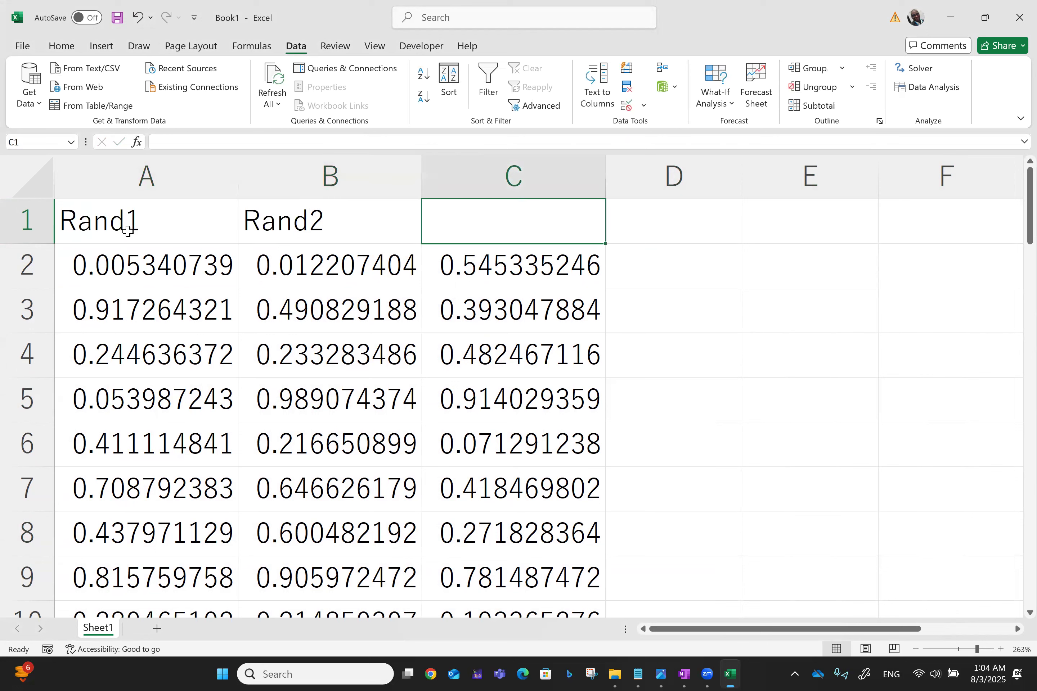
{"action": "type", "text": "Rand3"}
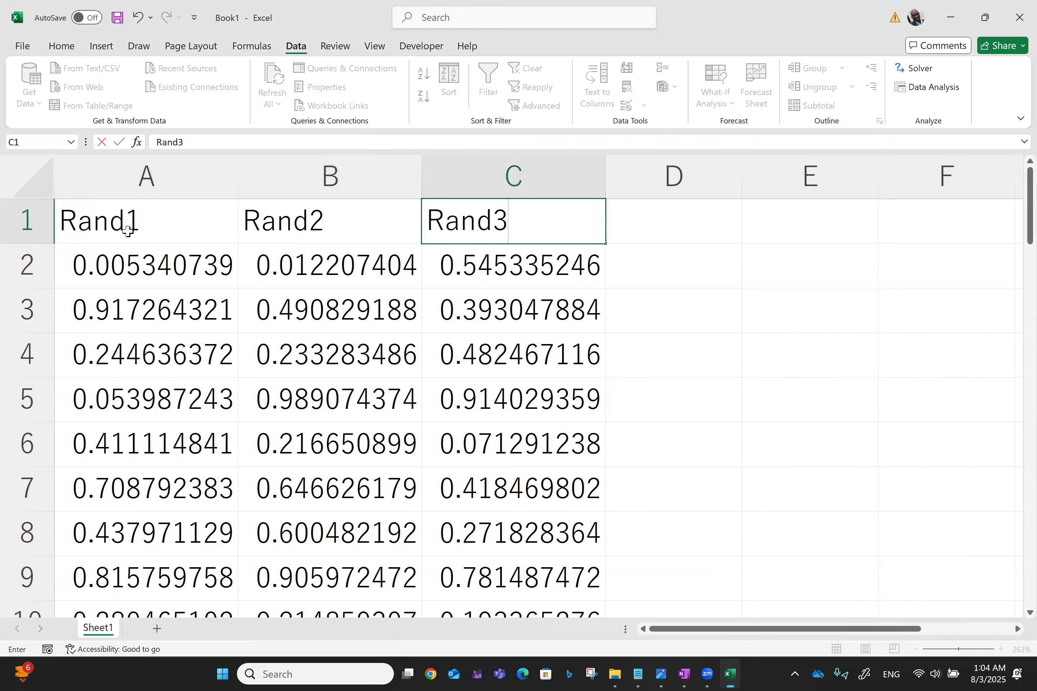
Step: Centre the contents of the whole random-number table, headers included, and apply all borders to it
{"action": "left_click", "coordinate": [127, 231]}
{"action": "key", "text": "ctrl+a"}
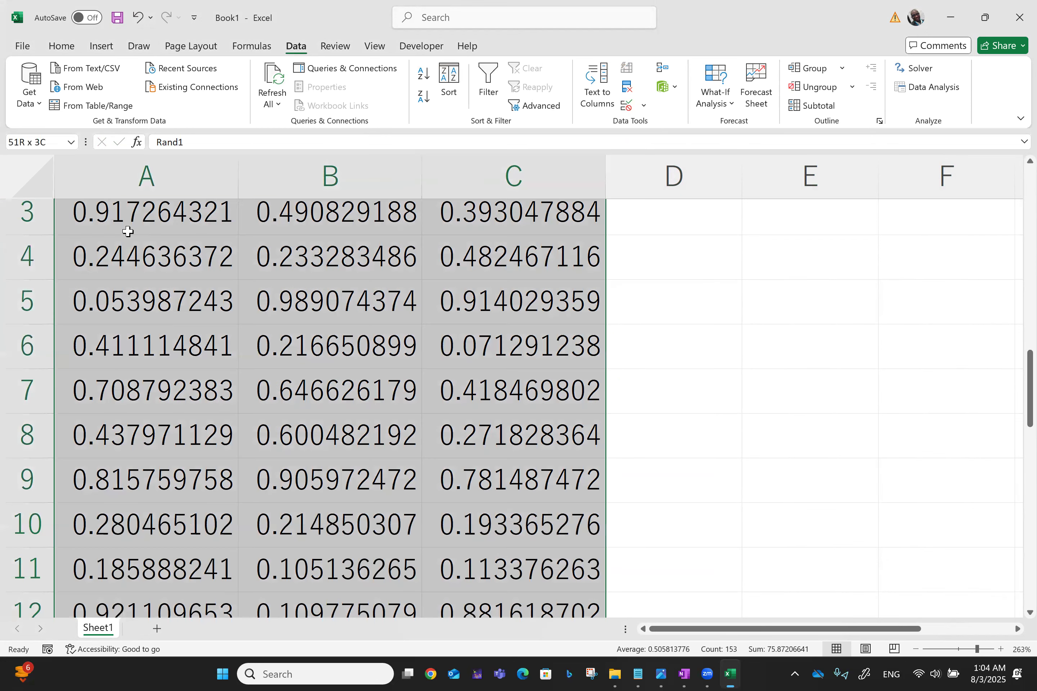
{"action": "left_click", "coordinate": [61, 47]}
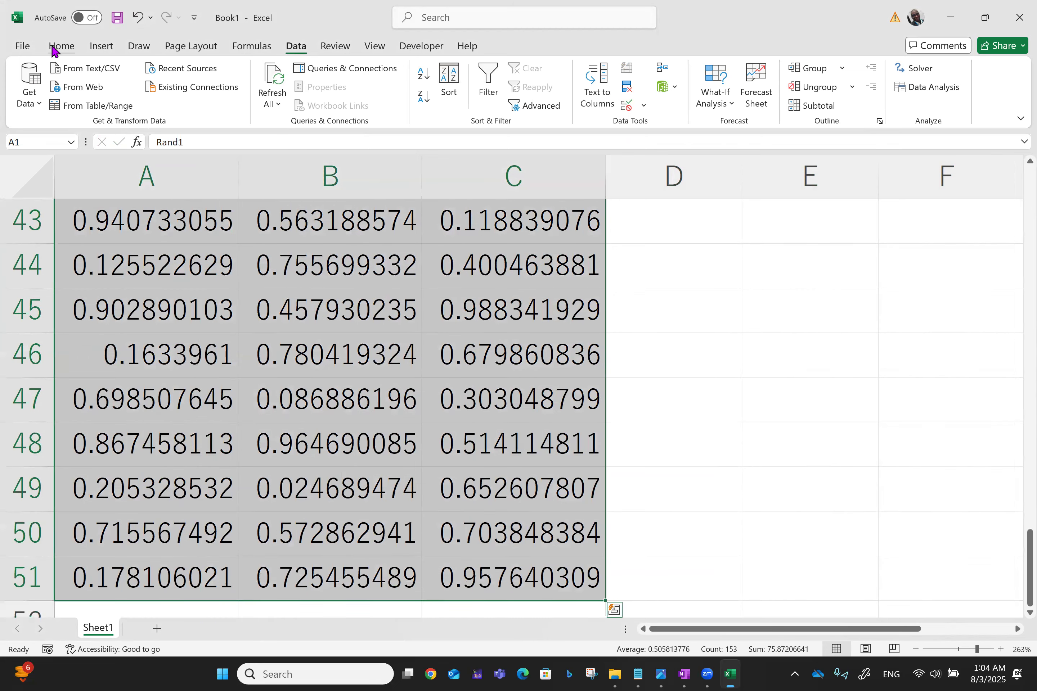
{"action": "left_click", "coordinate": [320, 97]}
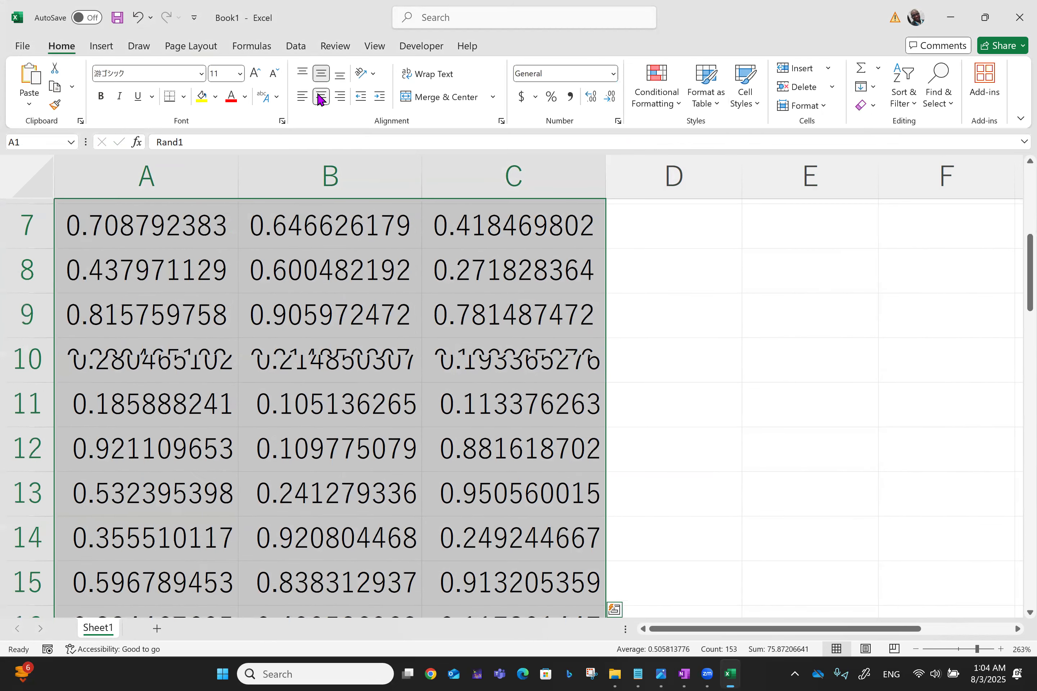
{"action": "left_click", "coordinate": [320, 98]}
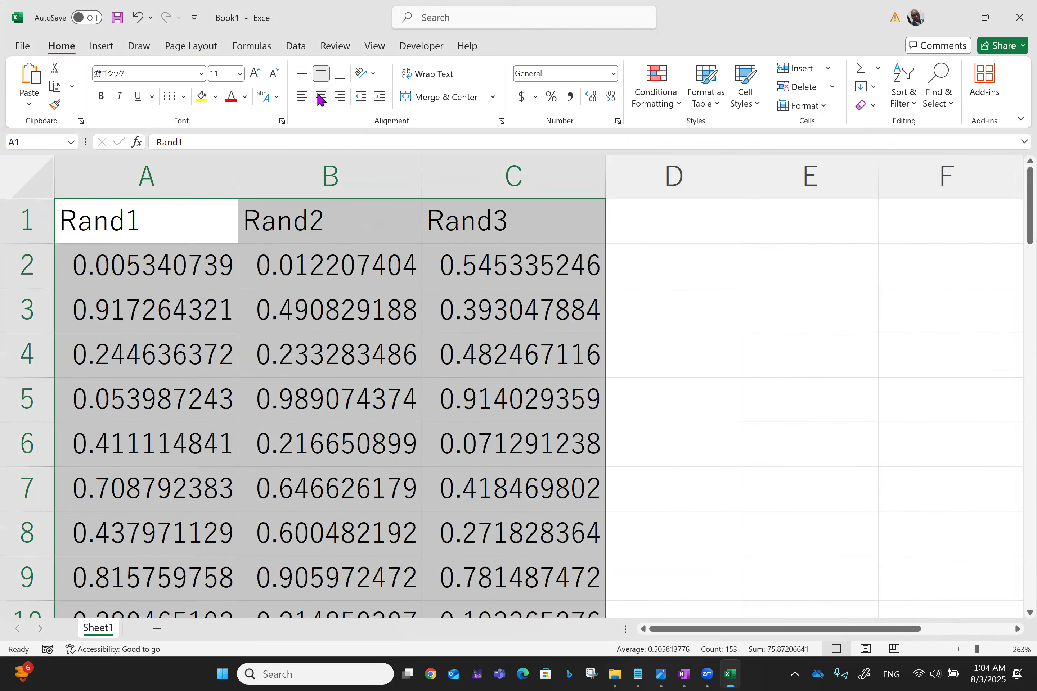
{"action": "left_click", "coordinate": [320, 97]}
{"action": "left_click", "coordinate": [184, 96]}
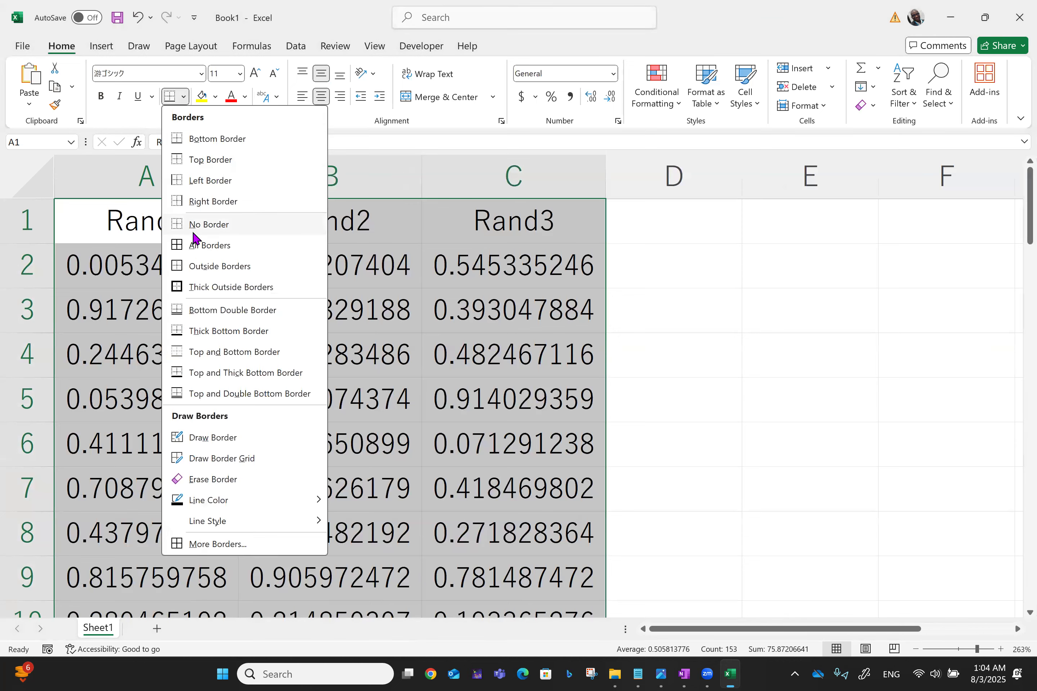
{"action": "left_click", "coordinate": [194, 245]}
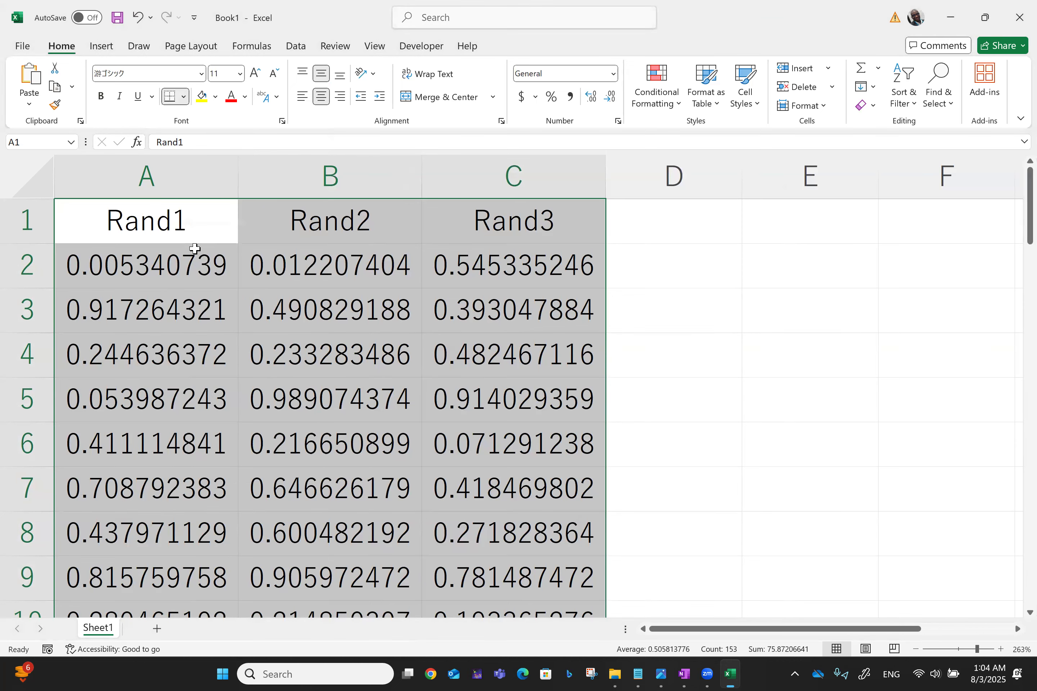
Step: Make the Rand1, Rand2 and Rand3 headers in cells A1 to C1 bold
{"action": "key", "text": "Down"}
{"action": "key", "text": "Down"}
{"action": "key", "text": "Up"}
{"action": "key", "text": "Up"}
{"action": "key", "text": "shift+Right"}
{"action": "key", "text": "shift+Right"}
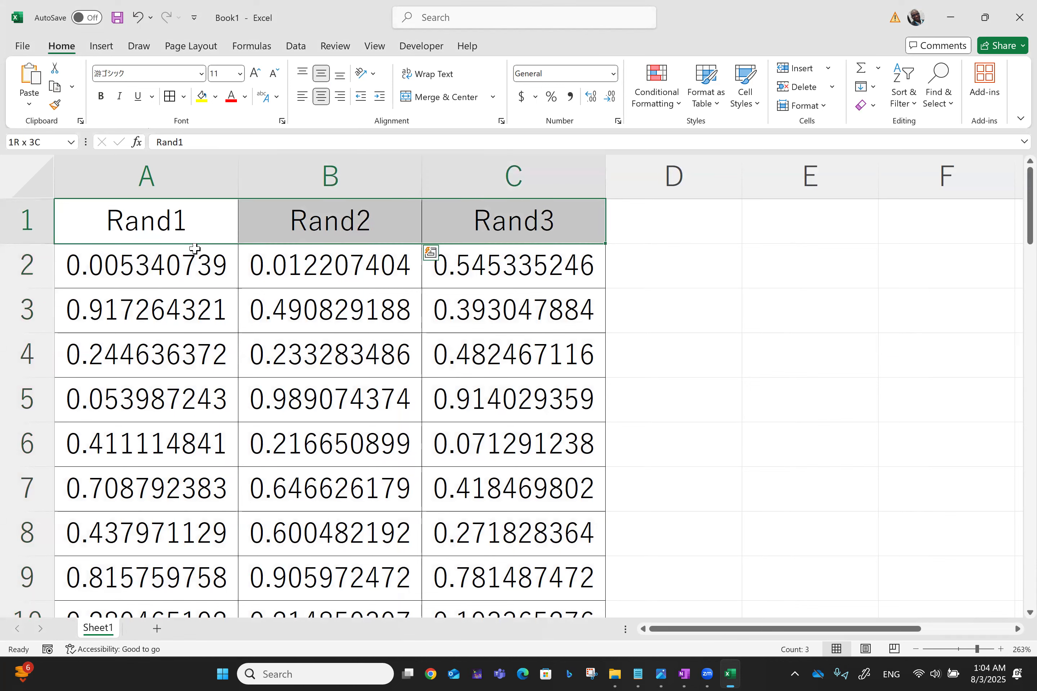
{"action": "key", "text": "ctrl+b"}
Step: Look through the formatted table from the header row to the last row of numbers and back
{"action": "key", "text": "Down"}
{"action": "key", "text": "Down"}
{"action": "key", "text": "Down"}
{"action": "key", "text": "Down"}
{"action": "key", "text": "Down"}
{"action": "key", "text": "Down"}
{"action": "key", "text": "Down"}
{"action": "key", "text": "Down"}
{"action": "key", "text": "Down"}
{"action": "key", "text": "Down"}
{"action": "key", "text": "Down"}
{"action": "key", "text": "Down"}
{"action": "key", "text": "Down"}
{"action": "key", "text": "Down"}
{"action": "key", "text": "Down"}
{"action": "key", "text": "Down"}
{"action": "key", "text": "Down"}
{"action": "key", "text": "Down"}
{"action": "key", "text": "Down"}
{"action": "key", "text": "Down"}
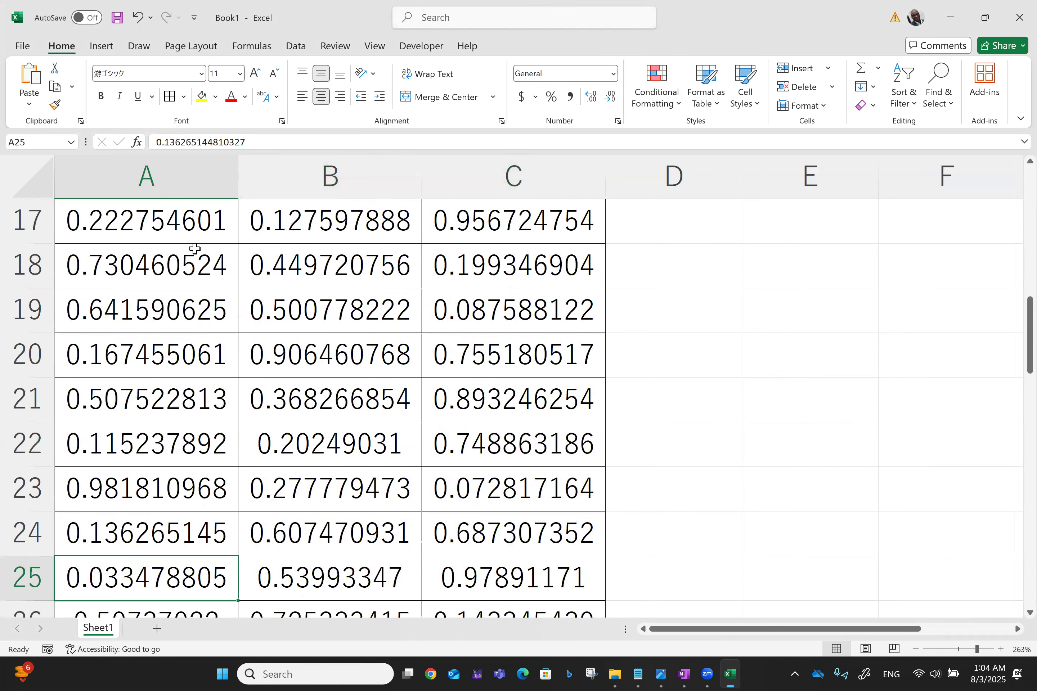
{"action": "key", "text": "Down"}
{"action": "key", "text": "Down"}
{"action": "key", "text": "Down"}
{"action": "key", "text": "Down"}
{"action": "key", "text": "Down"}
{"action": "key", "text": "Down"}
{"action": "key", "text": "Down"}
{"action": "key", "text": "Down"}
{"action": "key", "text": "Down"}
{"action": "key", "text": "Down"}
{"action": "key", "text": "Down"}
{"action": "key", "text": "Down"}
{"action": "key", "text": "Down"}
{"action": "key", "text": "Down"}
{"action": "key", "text": "Down"}
{"action": "key", "text": "Down"}
{"action": "key", "text": "Down"}
{"action": "key", "text": "Down"}
{"action": "key", "text": "Down"}
{"action": "key", "text": "Down"}
{"action": "key", "text": "Up"}
{"action": "key", "text": "Up"}
{"action": "key", "text": "Up"}
{"action": "key", "text": "Up"}
{"action": "key", "text": "Up"}
{"action": "key", "text": "Up"}
{"action": "key", "text": "Up"}
{"action": "key", "text": "Up"}
{"action": "key", "text": "Up"}
{"action": "key", "text": "Up"}
{"action": "key", "text": "Up"}
{"action": "key", "text": "Up"}
{"action": "key", "text": "Up"}
{"action": "key", "text": "Up"}
{"action": "key", "text": "Up"}
{"action": "key", "text": "Up"}
{"action": "key", "text": "Up"}
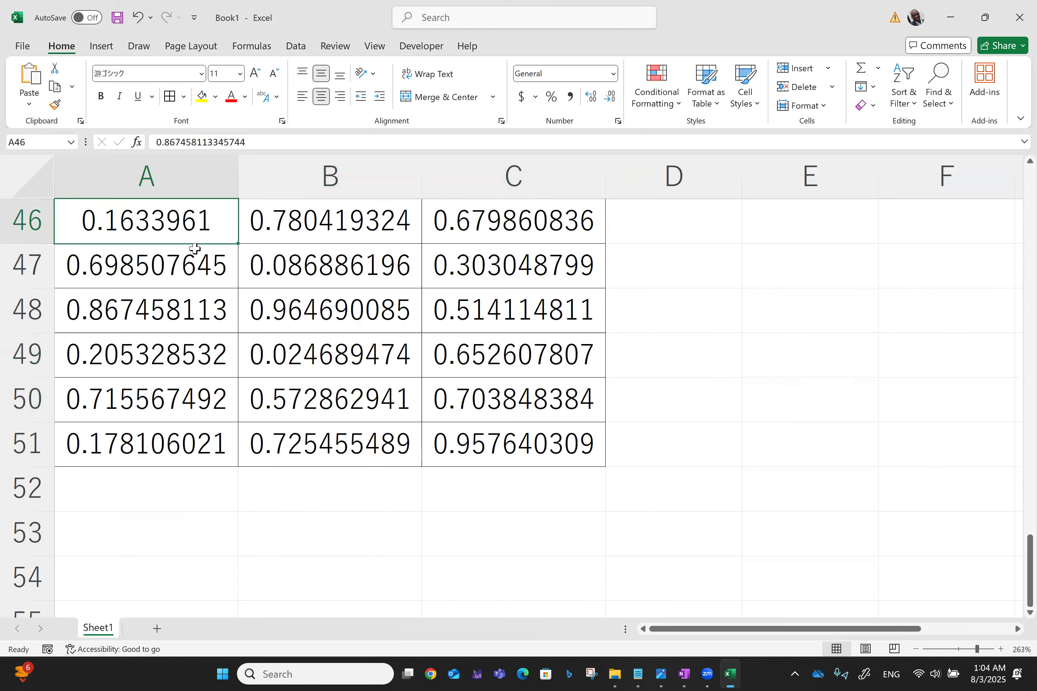
{"action": "key", "text": "Up"}
{"action": "key", "text": "Up"}
{"action": "key", "text": "Up"}
{"action": "key", "text": "Up"}
{"action": "key", "text": "Up"}
{"action": "key", "text": "Up"}
{"action": "key", "text": "Up"}
{"action": "key", "text": "Up"}
{"action": "key", "text": "Up"}
{"action": "key", "text": "Up"}
{"action": "key", "text": "Up"}
{"action": "key", "text": "Up"}
{"action": "key", "text": "Up"}
{"action": "key", "text": "Up"}
{"action": "key", "text": "Up"}
{"action": "key", "text": "Up"}
{"action": "key", "text": "Up"}
{"action": "key", "text": "Up"}
{"action": "key", "text": "Up"}
{"action": "key", "text": "Up"}
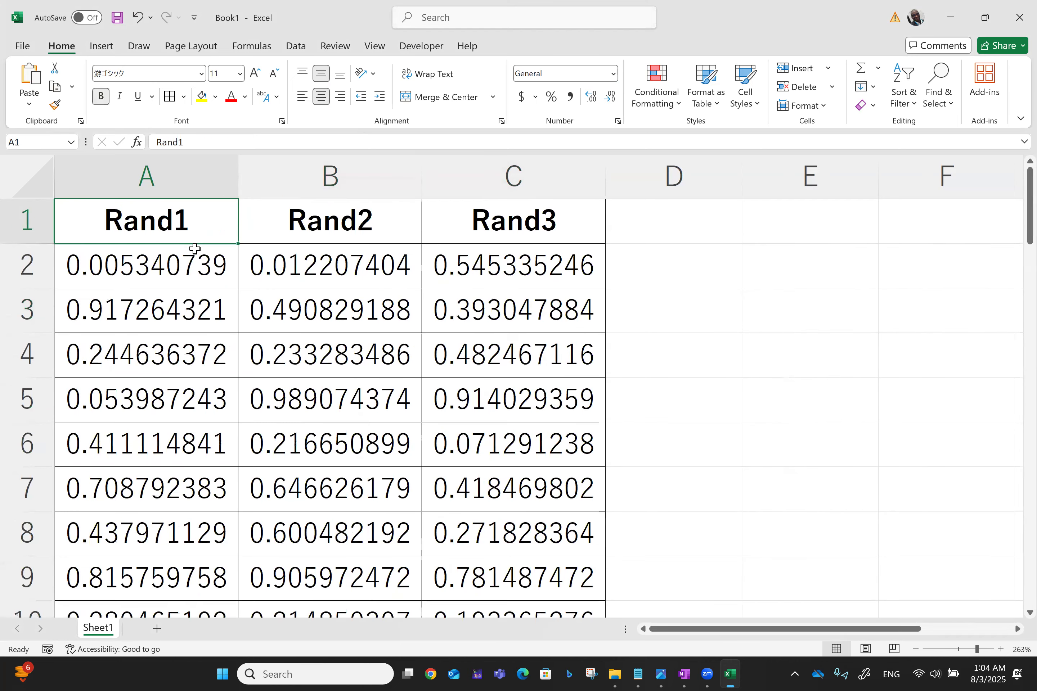
{"action": "key", "text": "Right"}
{"action": "key", "text": "Right"}
{"action": "key", "text": "Left"}
{"action": "key", "text": "Left"}
{"action": "key", "text": "Right"}
{"action": "key", "text": "Right"}
{"action": "key", "text": "Right"}
{"action": "key", "text": "Left"}
{"action": "key", "text": "Left"}
{"action": "key", "text": "Left"}
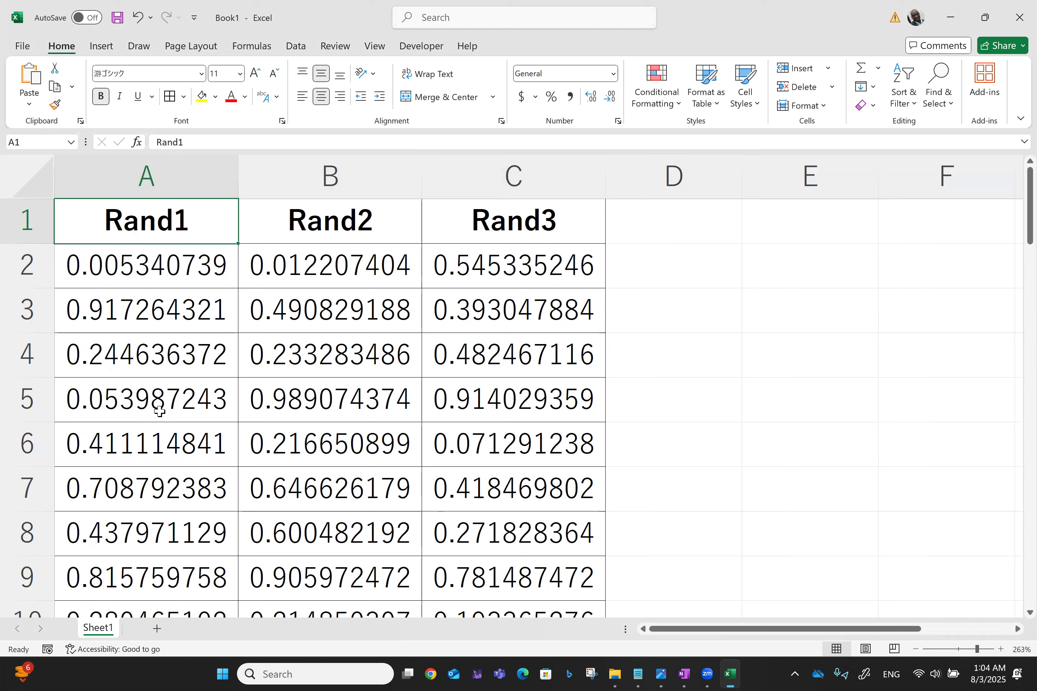
Step: Rename Sheet1 as Uniform and add a new worksheet after it
{"action": "right_click", "coordinate": [95, 635]}
{"action": "left_click", "coordinate": [138, 467]}
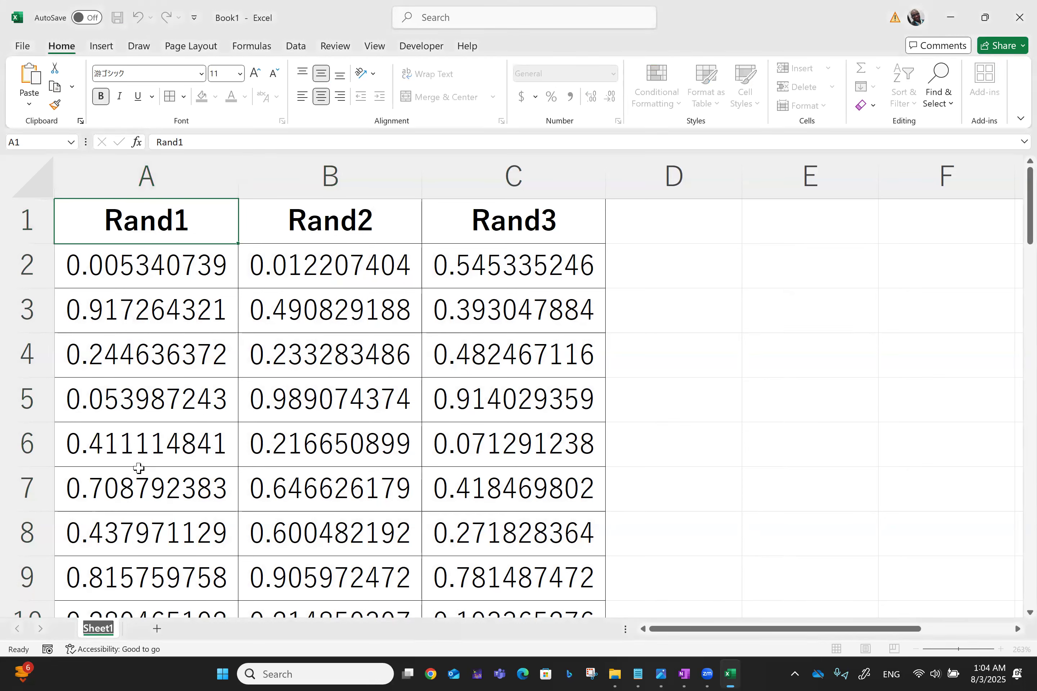
{"action": "type", "text": "Uniform"}
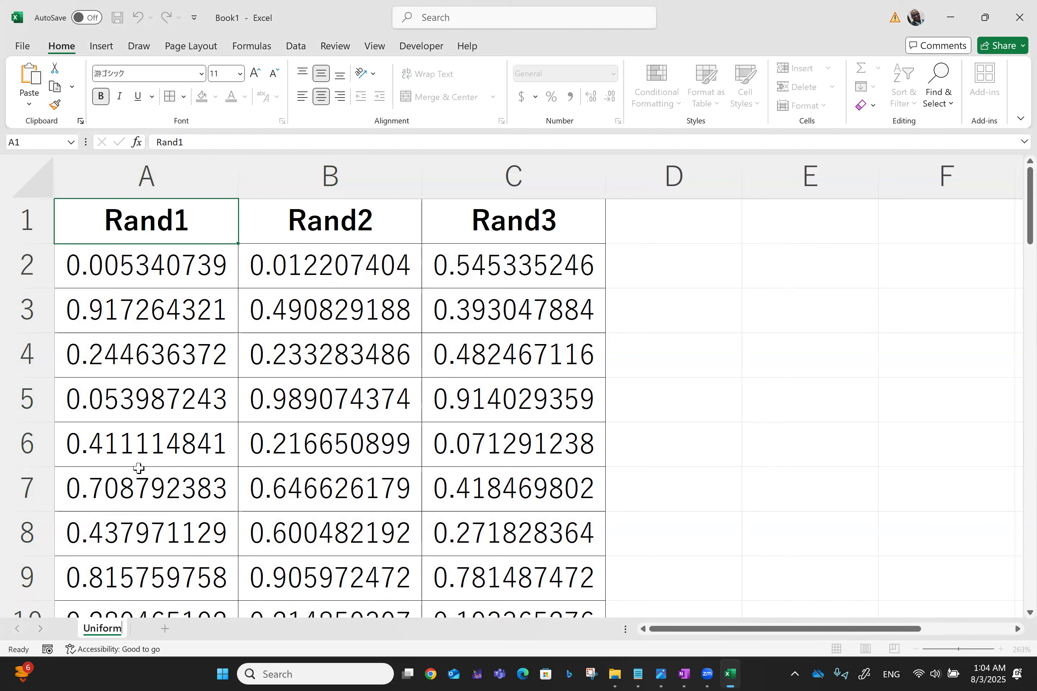
{"action": "left_click", "coordinate": [165, 630]}
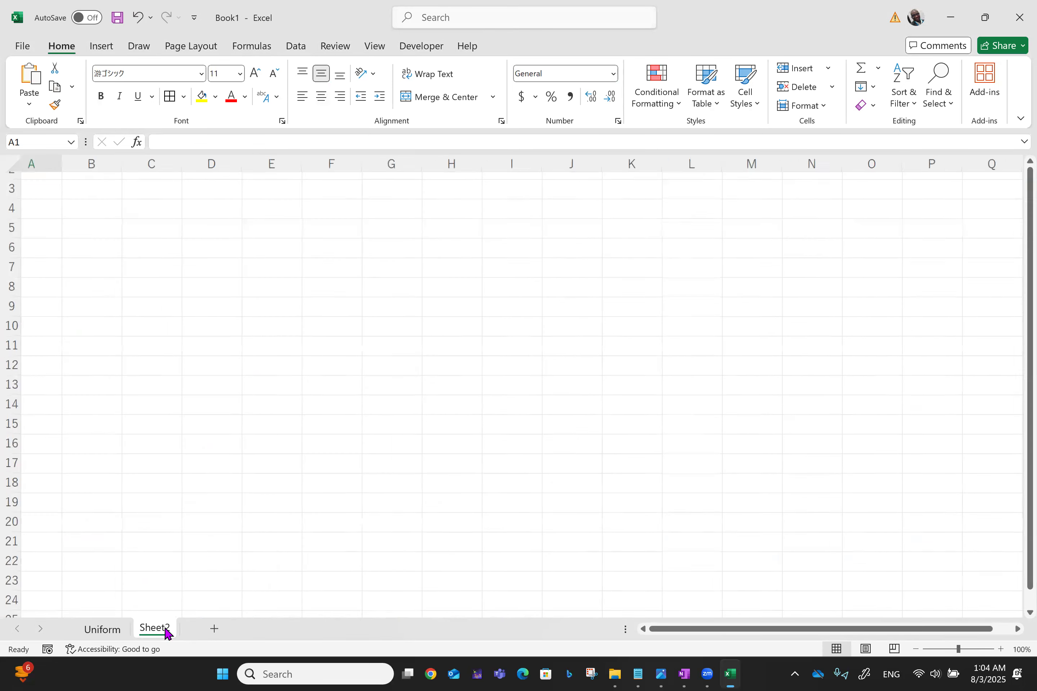
Step: Generate three columns of 50 normally distributed random numbers with mean 0, standard deviation 1 and seed 42, starting at cell A1 of the new sheet
{"action": "scroll", "coordinate": [165, 632], "scroll_direction": "up", "scroll_amount": 12}
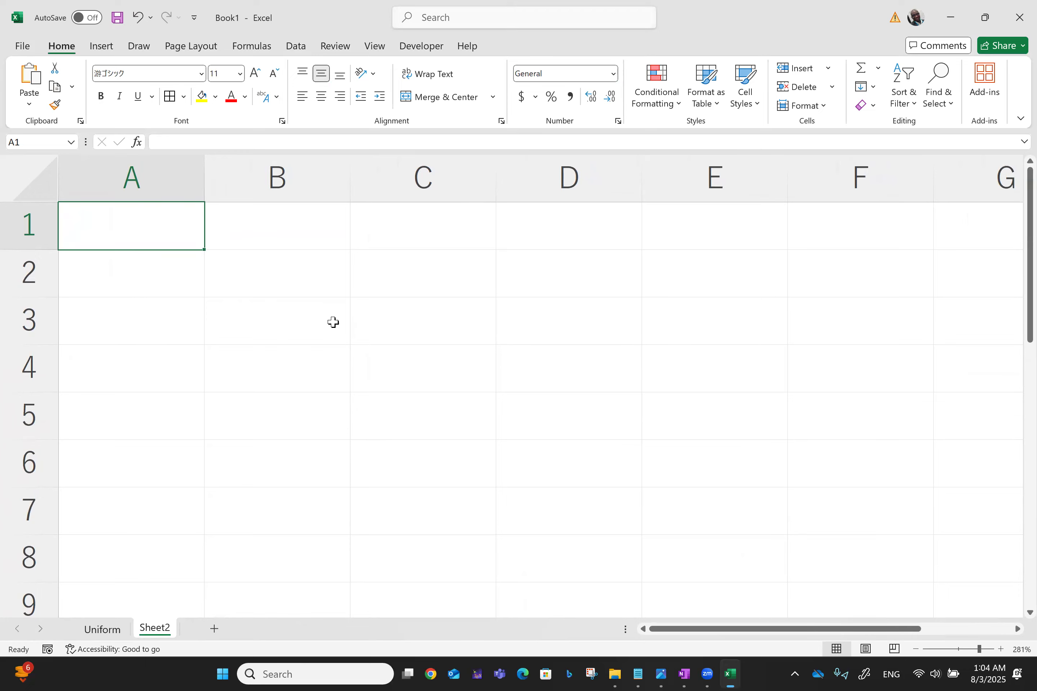
{"action": "scroll", "coordinate": [332, 322], "scroll_direction": "down", "scroll_amount": 3, "text": "ctrl"}
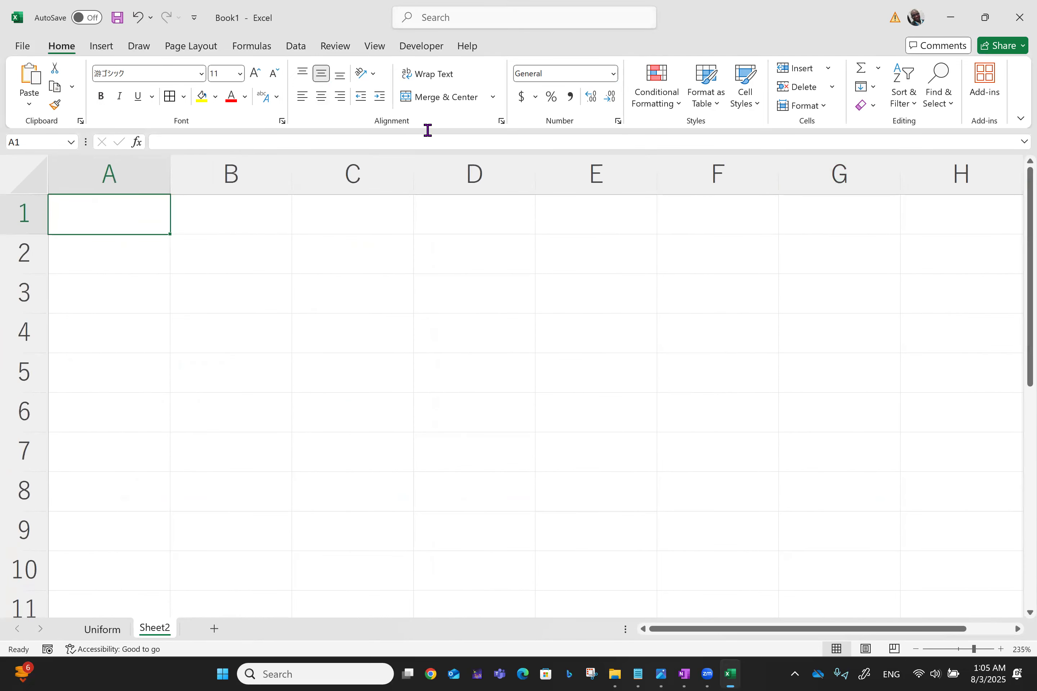
{"action": "left_click", "coordinate": [296, 46]}
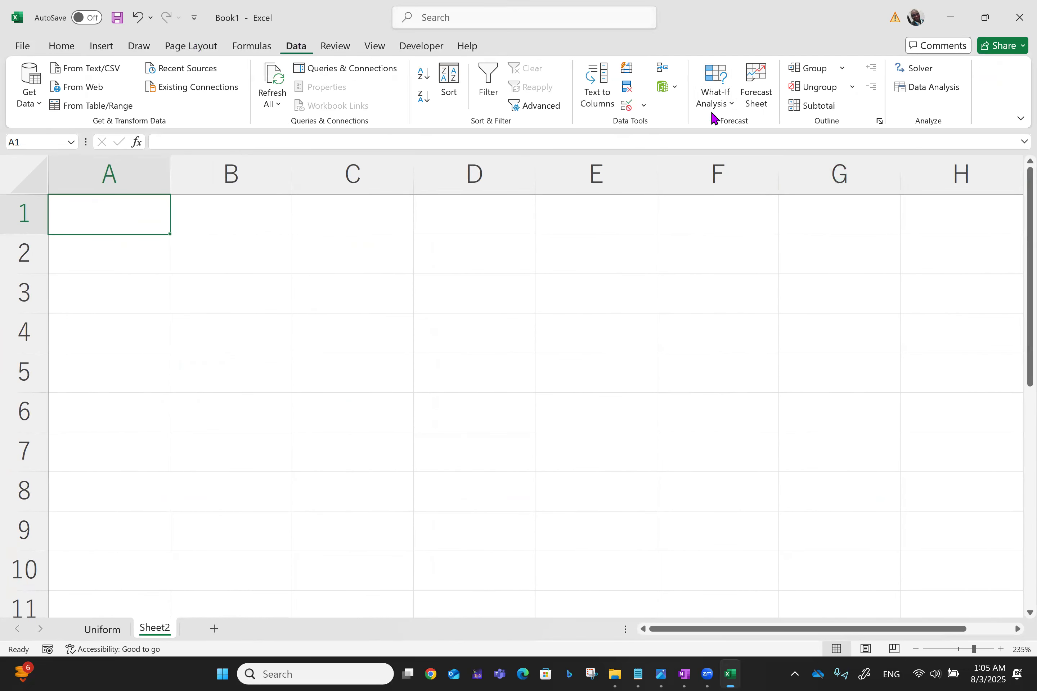
{"action": "left_click", "coordinate": [928, 87]}
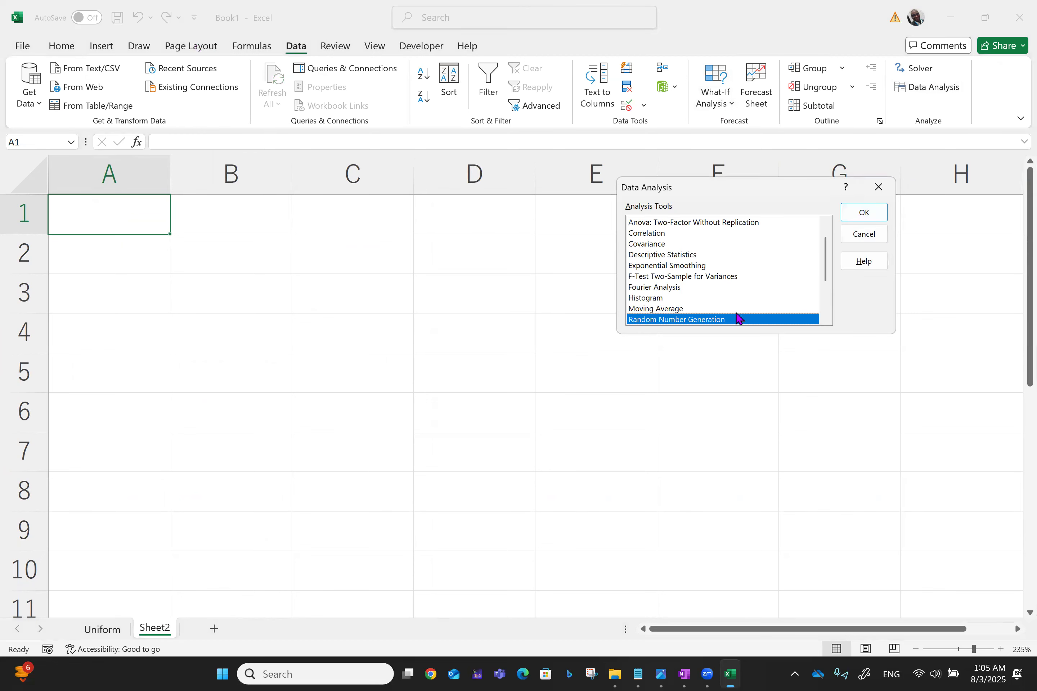
{"action": "left_click", "coordinate": [863, 218]}
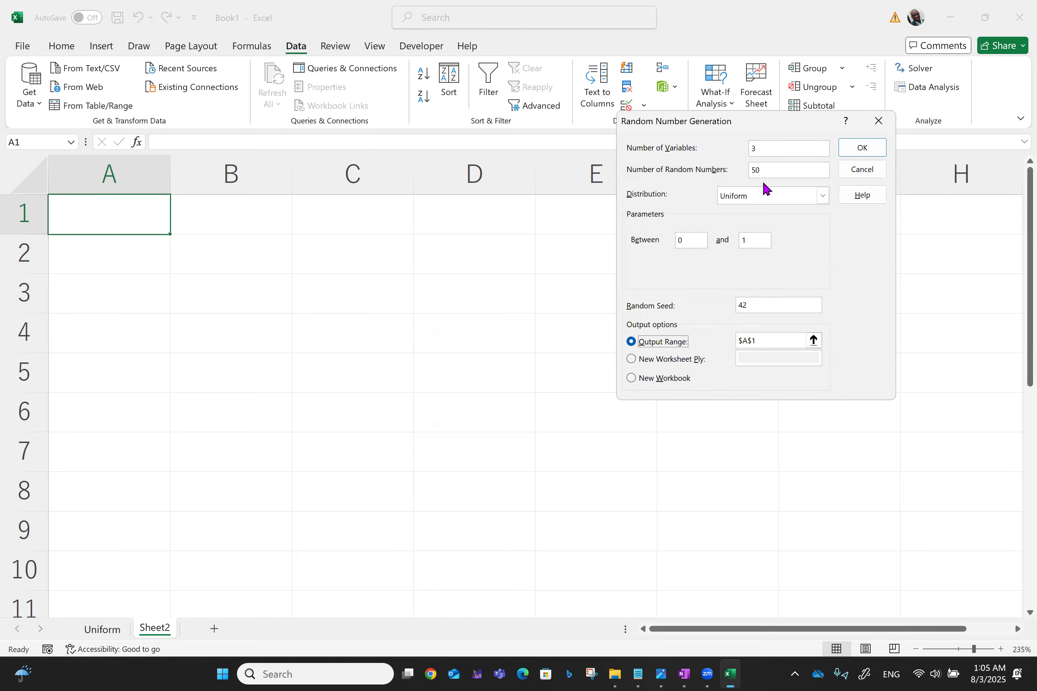
{"action": "left_click", "coordinate": [823, 197]}
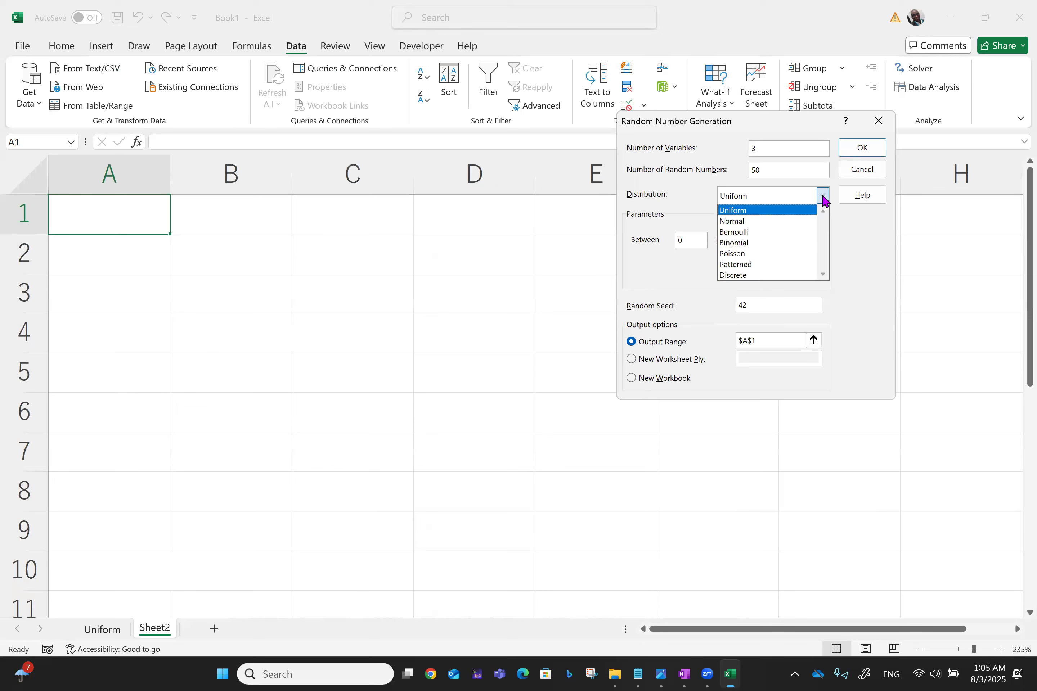
{"action": "left_click", "coordinate": [744, 221]}
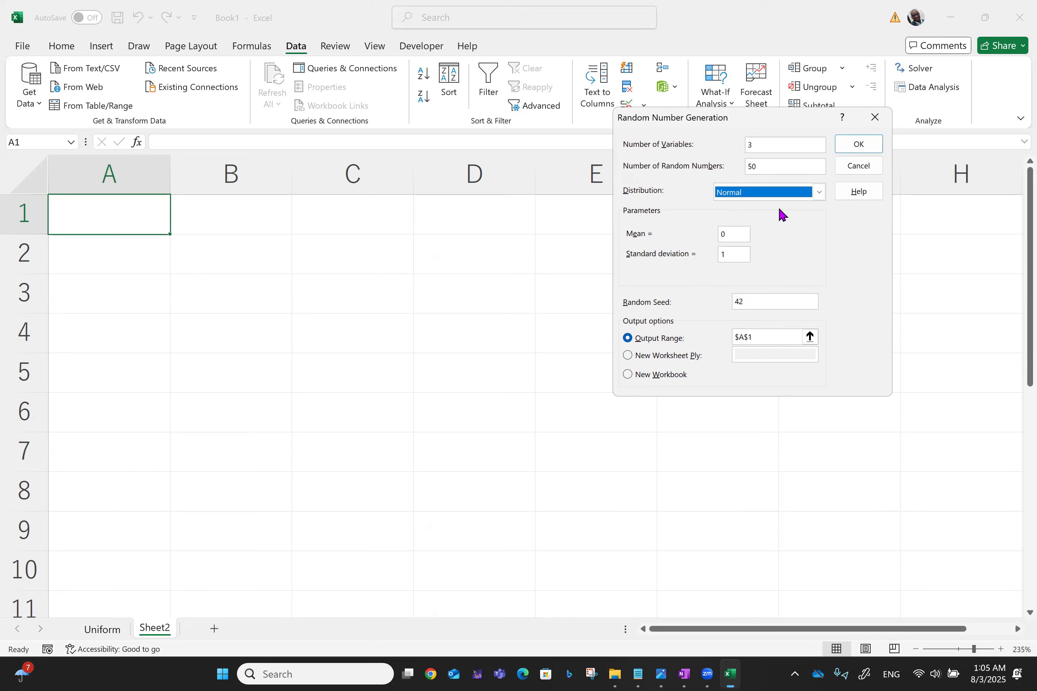
{"action": "left_click", "coordinate": [862, 147]}
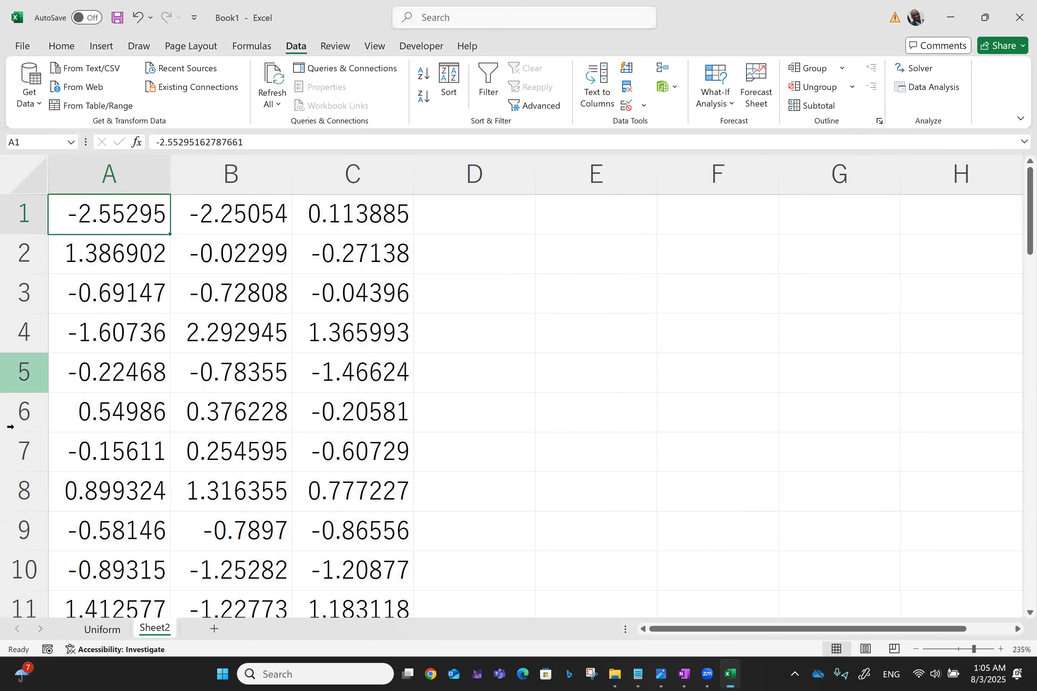
Step: Insert an empty row above the first row of the normally distributed numbers
{"action": "left_click", "coordinate": [52, 204]}
{"action": "right_click", "coordinate": [26, 206]}
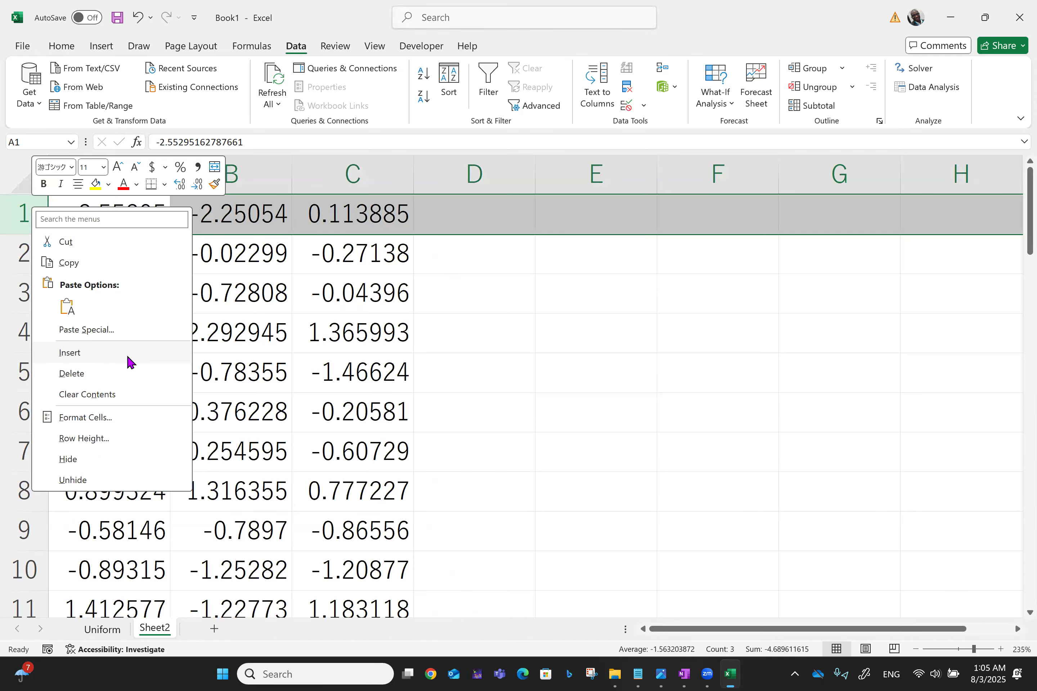
{"action": "left_click", "coordinate": [87, 353]}
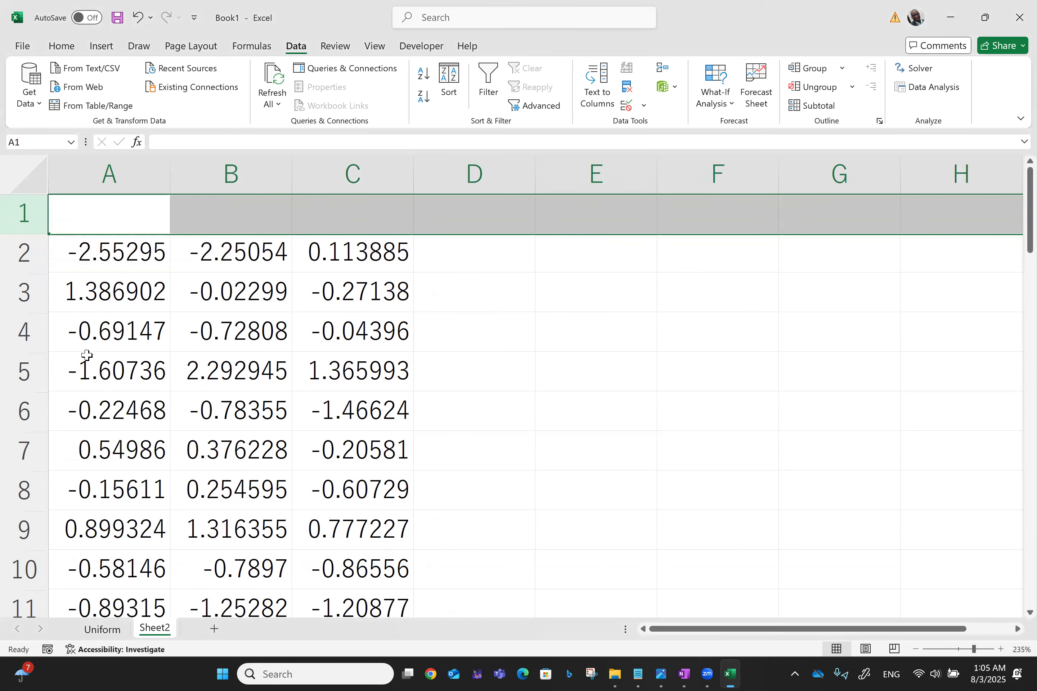
{"action": "key", "text": "ctrl+Home"}
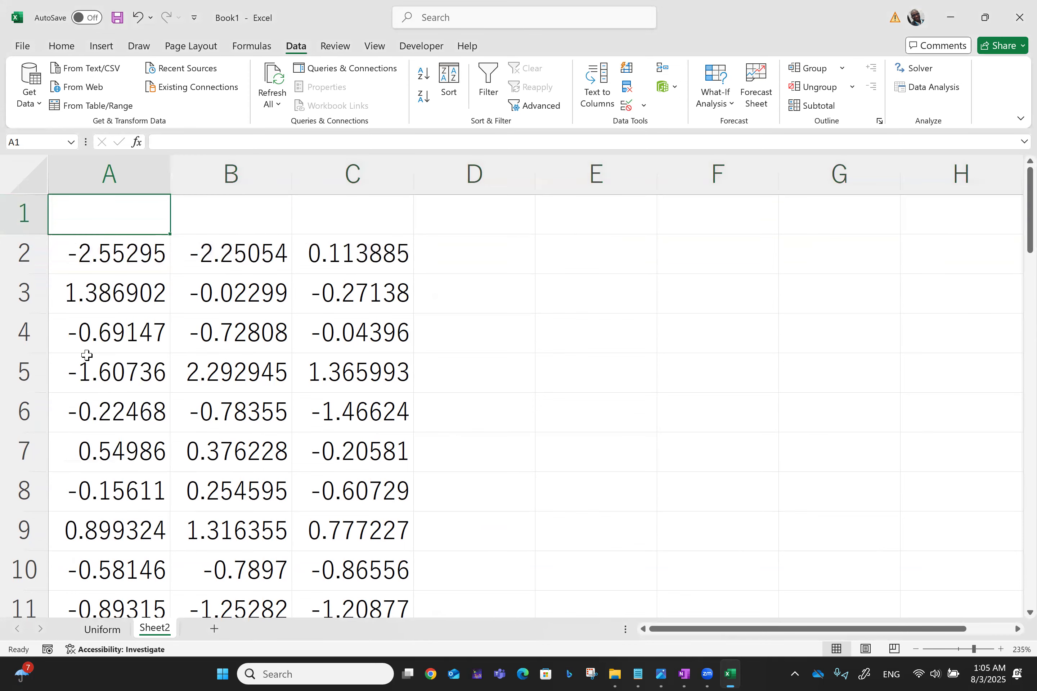
Step: Enter the headers Rand1, Rand2 and Rand3 in cells A1 to C1 of Sheet2
{"action": "type", "text": "Rand1"}
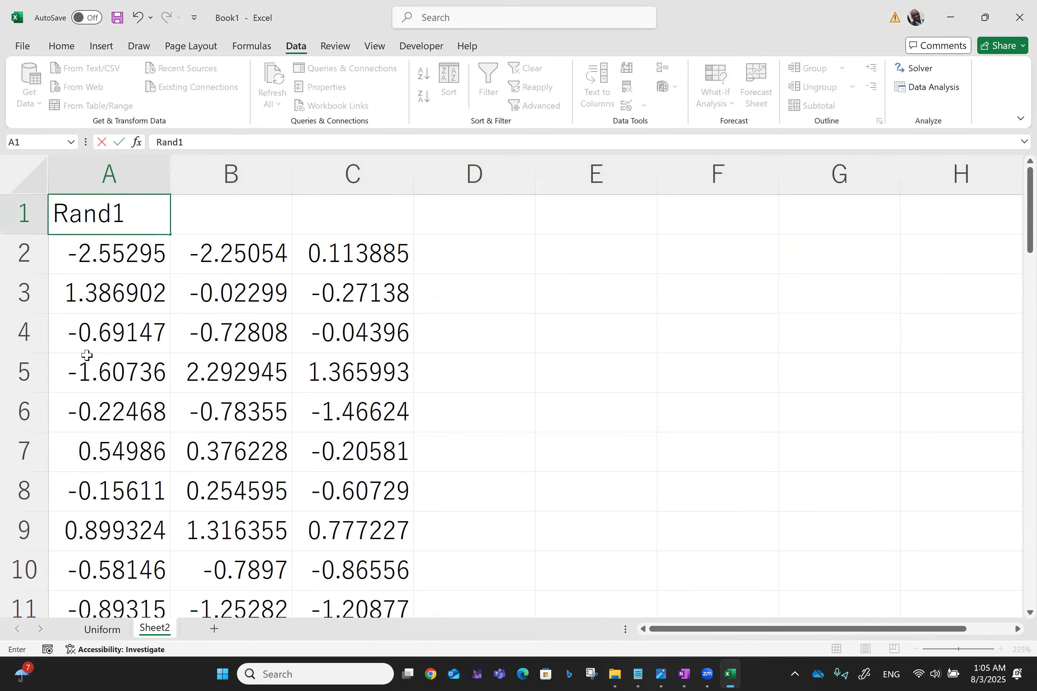
{"action": "key", "text": "Tab"}
{"action": "type", "text": "Rand2"}
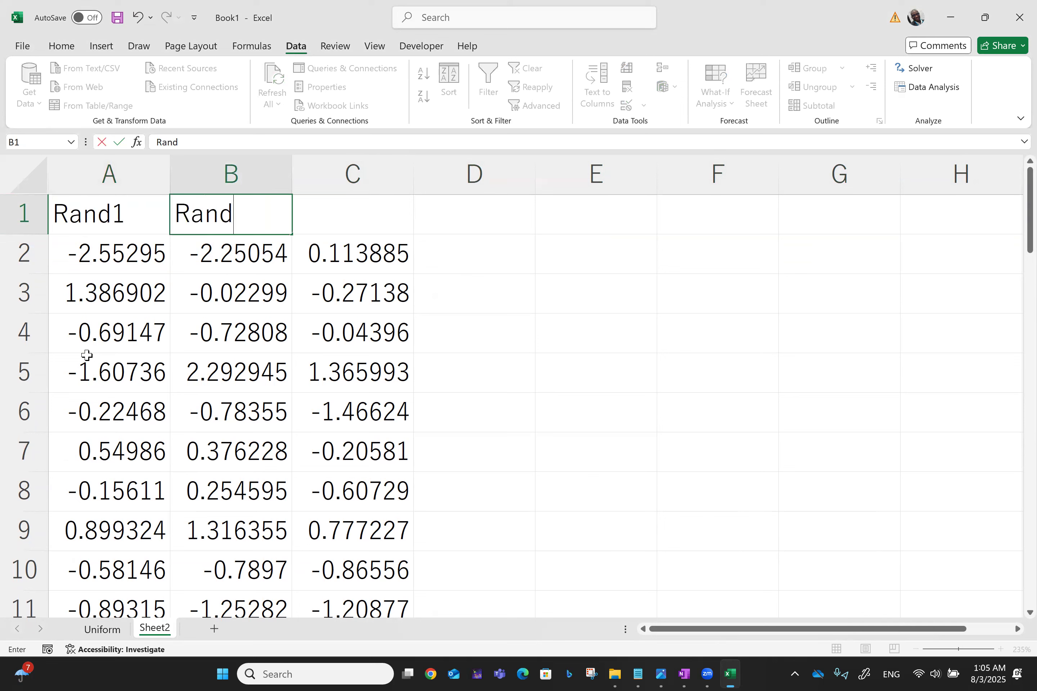
{"action": "key", "text": "Tab"}
{"action": "type", "text": "Ran"}
{"action": "type", "text": "ds"}
{"action": "key", "text": "BackSpace"}
{"action": "type", "text": "3"}
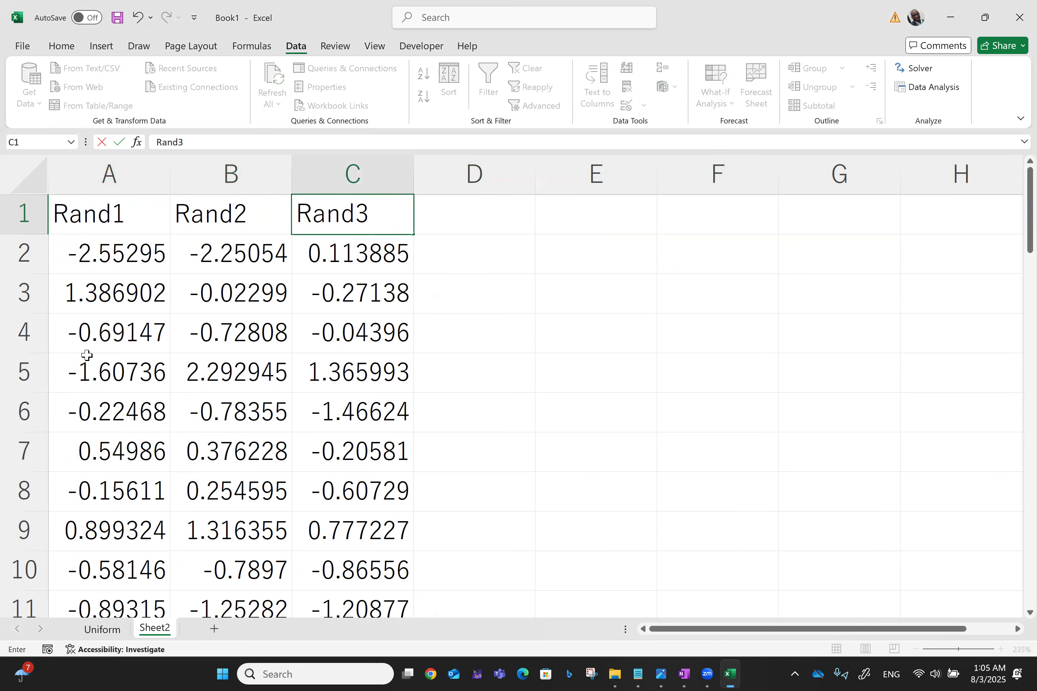
Step: Centre the contents of the whole table on Sheet2 and apply all borders to it
{"action": "left_click", "coordinate": [102, 218]}
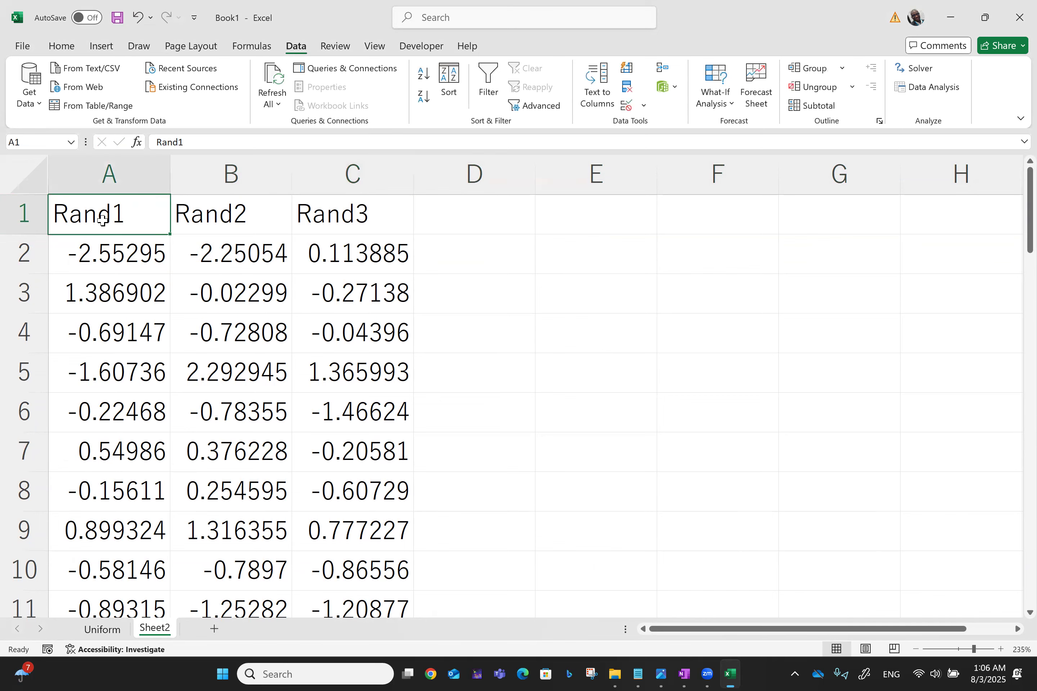
{"action": "key", "text": "ctrl+shift+End"}
{"action": "left_click", "coordinate": [61, 46]}
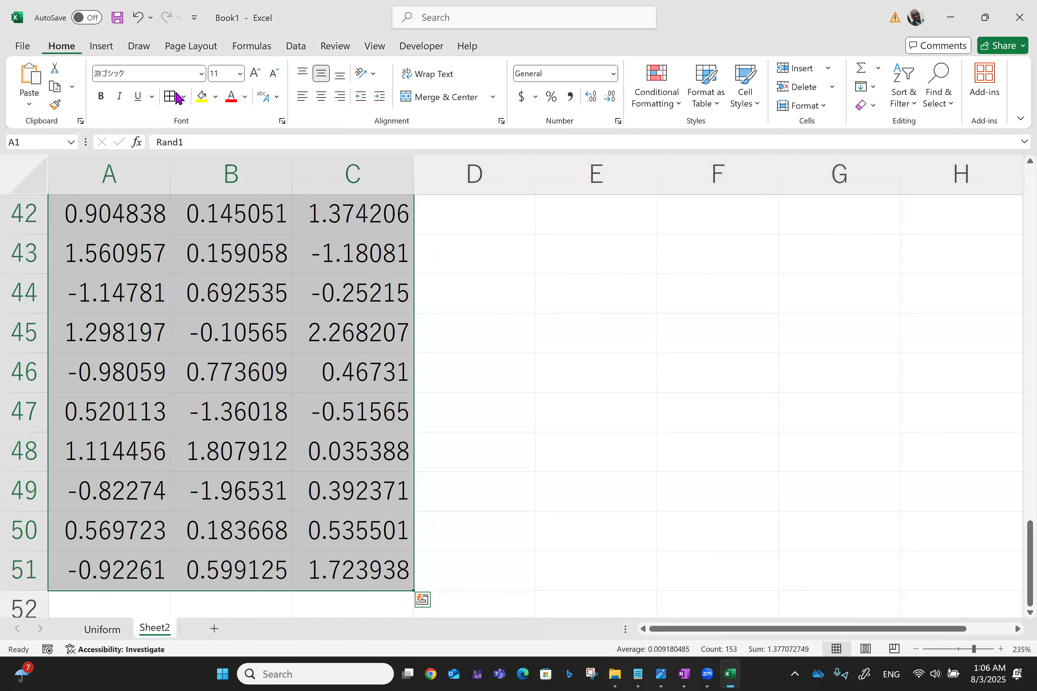
{"action": "left_click", "coordinate": [322, 99]}
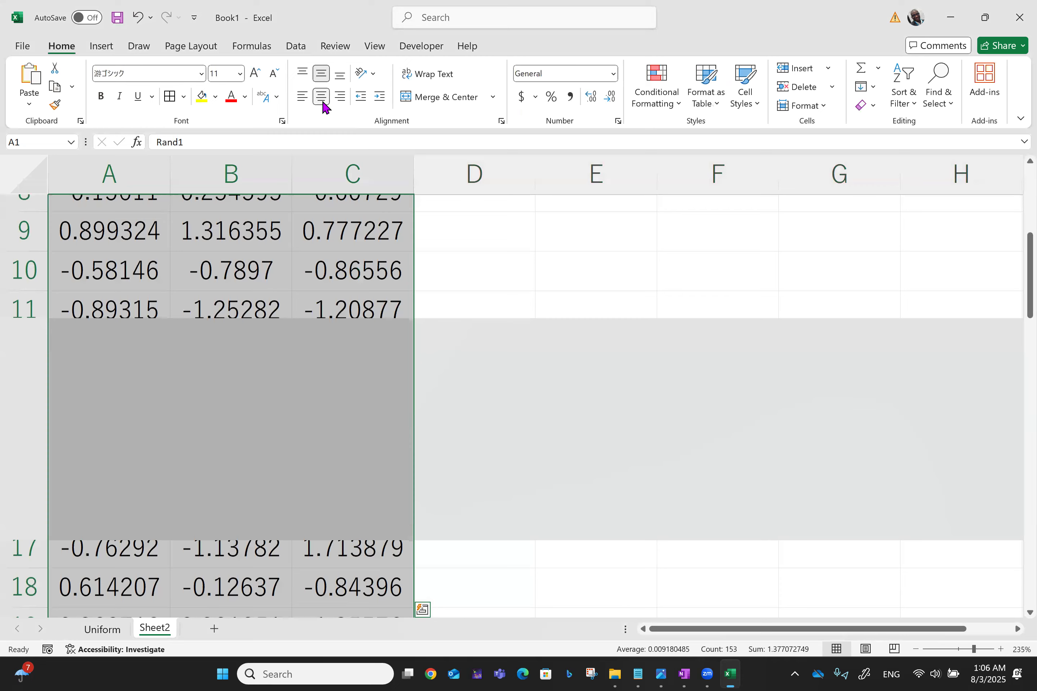
{"action": "left_click", "coordinate": [170, 97]}
Step: Make the header cells A1 to C1 on Sheet2 bold
{"action": "key", "text": "ctrl+Home"}
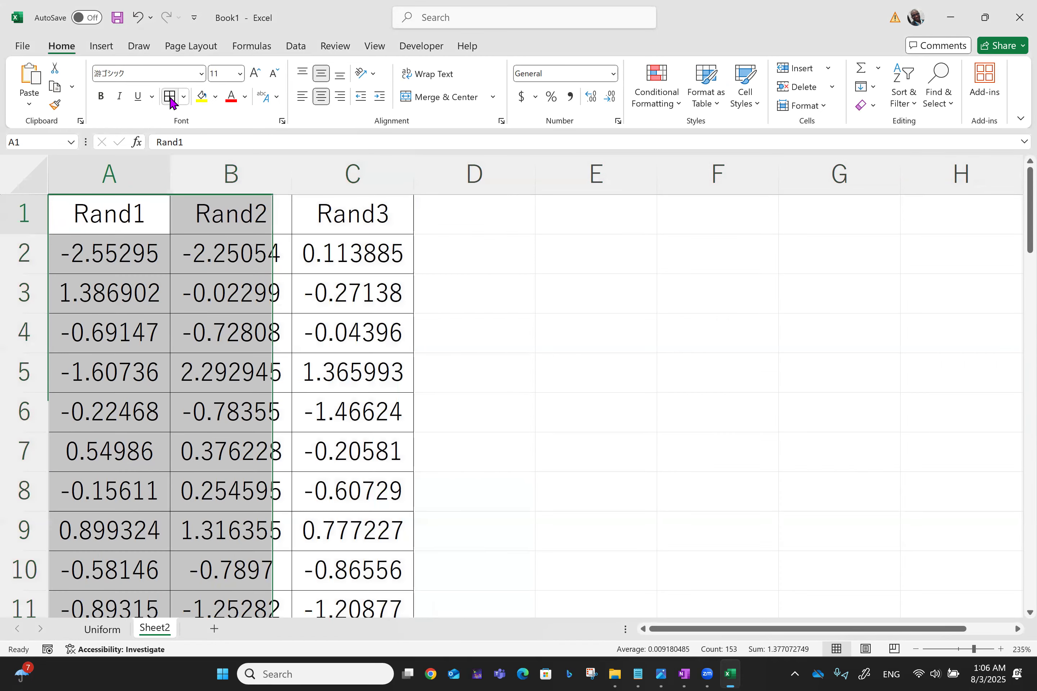
{"action": "key", "text": "shift+Right"}
{"action": "key", "text": "shift+Right"}
{"action": "key", "text": "ctrl+b"}
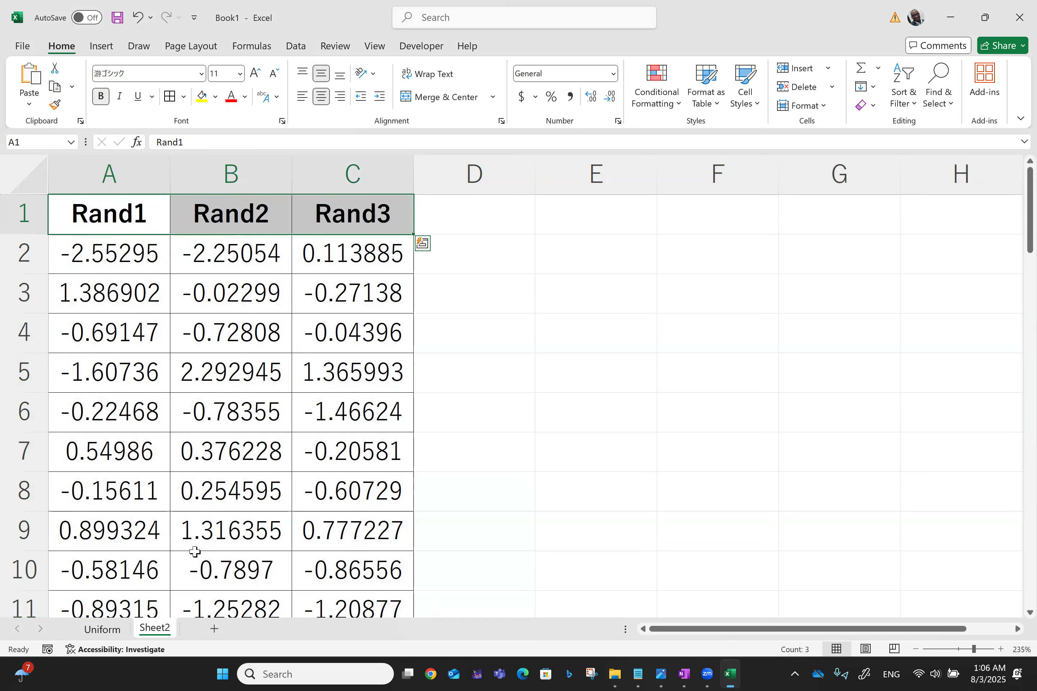
Step: Try to rename Sheet2 as Uniform
{"action": "right_click", "coordinate": [157, 639]}
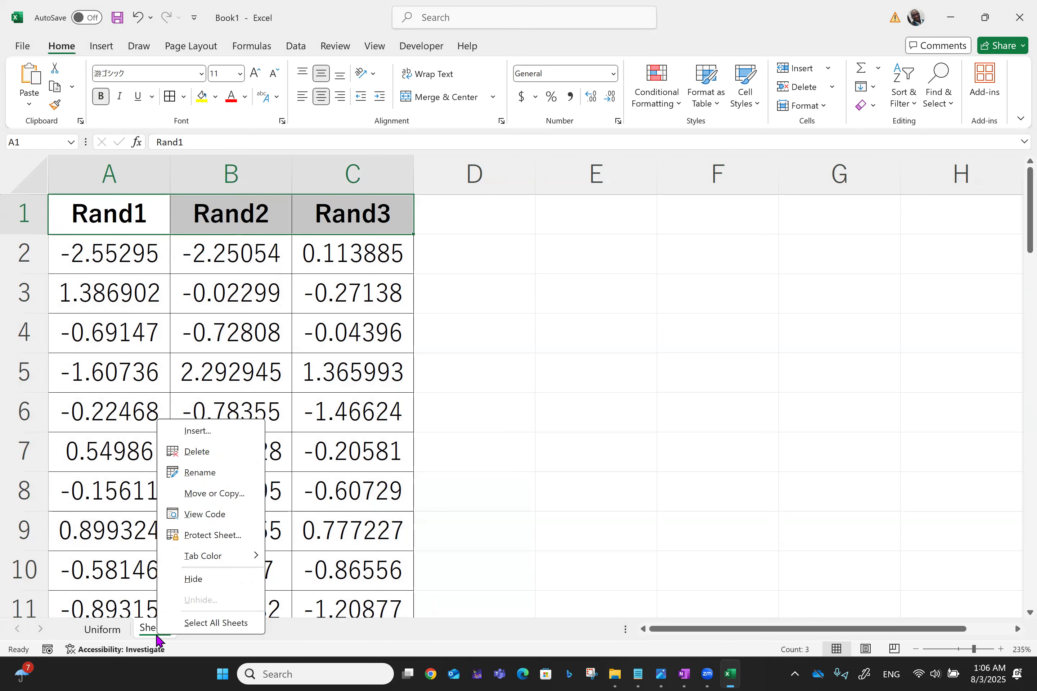
{"action": "left_click", "coordinate": [204, 472]}
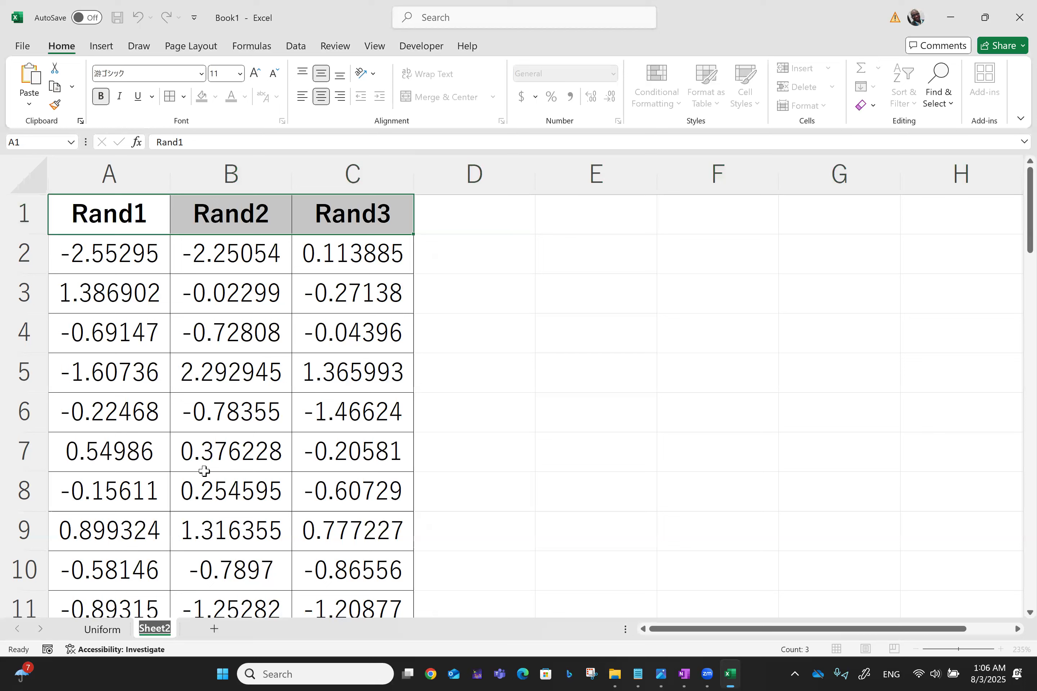
{"action": "type", "text": "Ran"}
{"action": "key", "text": "BackSpace"}
{"action": "key", "text": "BackSpace"}
{"action": "key", "text": "BackSpace"}
{"action": "type", "text": "Unf"}
{"action": "key", "text": "BackSpace"}
{"action": "type", "text": "iform"}
{"action": "key", "text": "Return"}
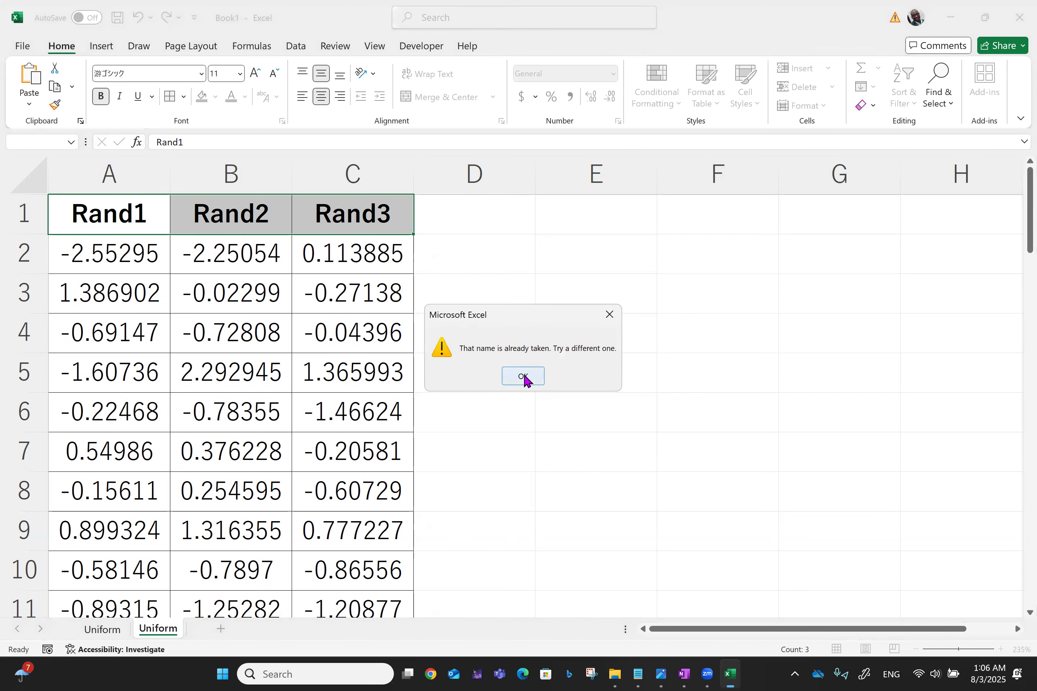
Step: Rename the sheet holding the normally distributed numbers as Normal
{"action": "left_click", "coordinate": [528, 377]}
{"action": "left_click", "coordinate": [111, 227]}
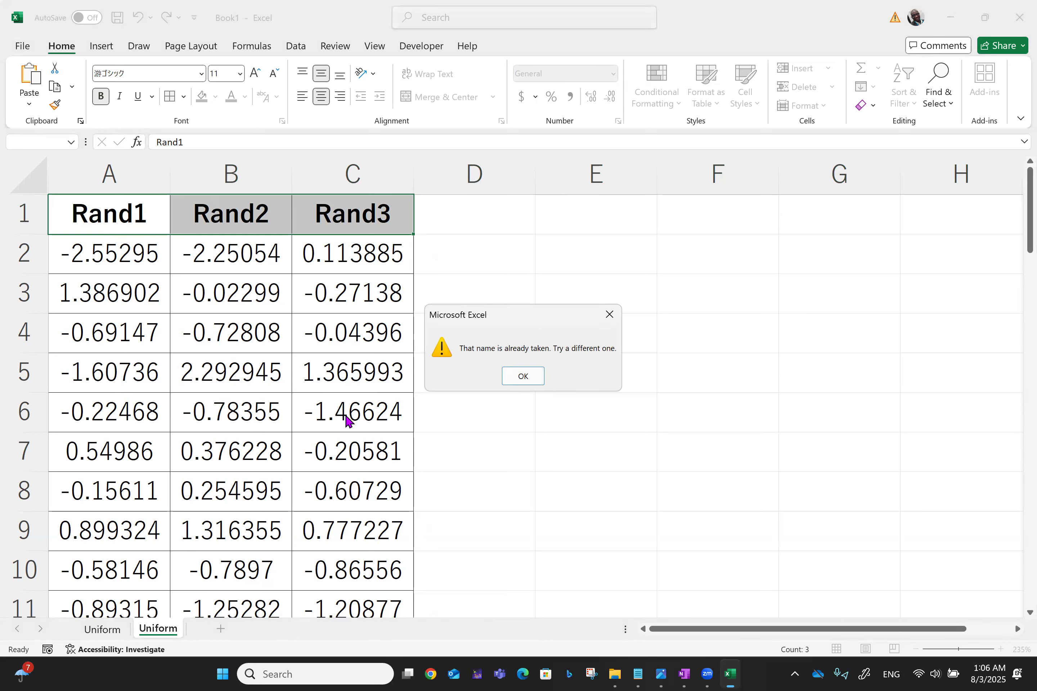
{"action": "left_click", "coordinate": [609, 314]}
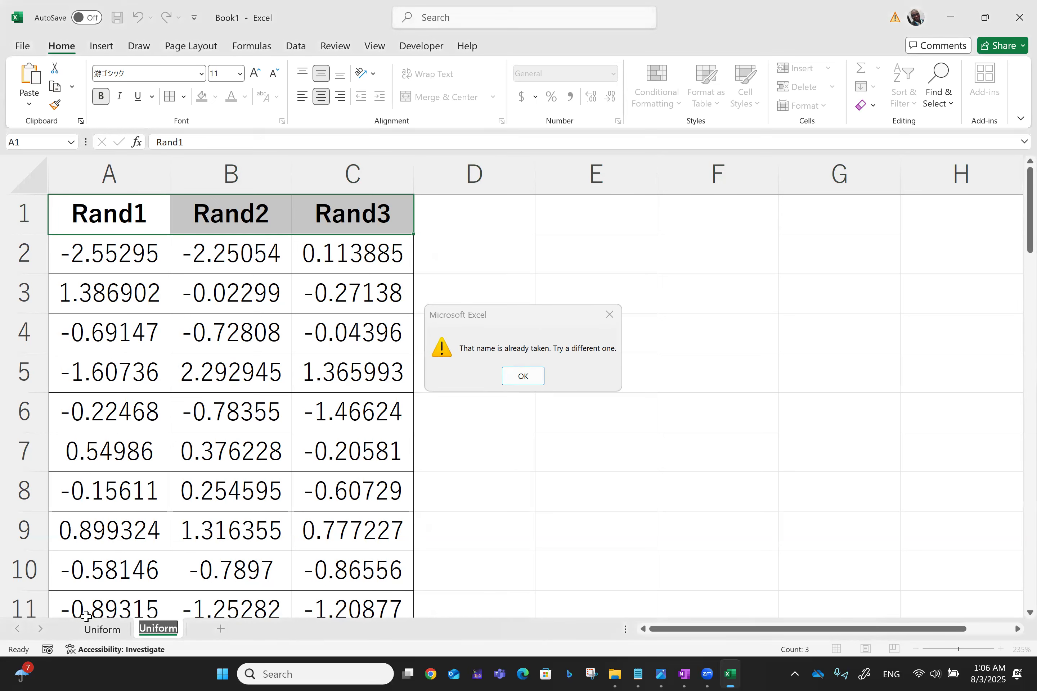
{"action": "type", "text": "Normal"}
{"action": "left_click", "coordinate": [106, 208]}
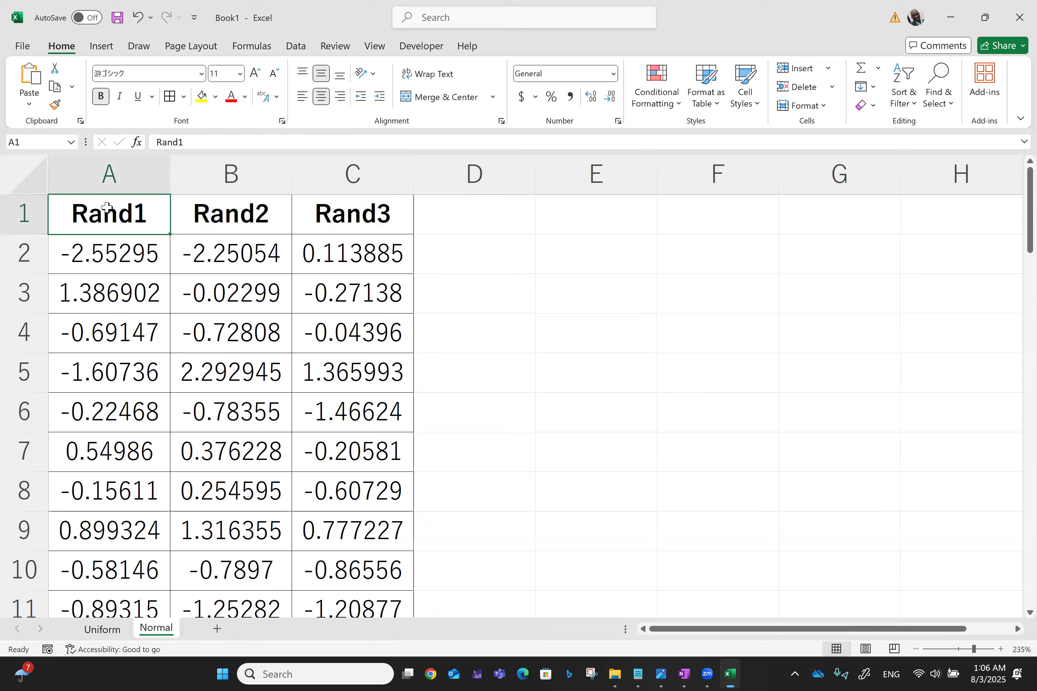
Step: Switch to Notepad and copy the title text "Random Number Generation with Analysis ToolPak" from the MSEwEJD 38 heading
{"action": "key", "text": "ctrl+s"}
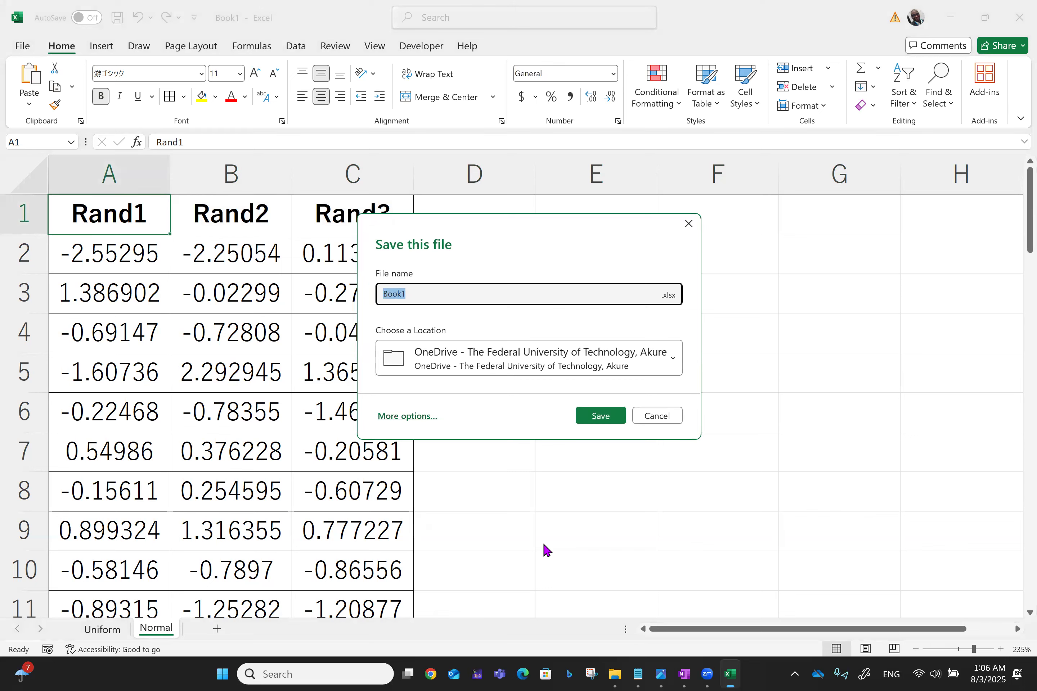
{"action": "left_click", "coordinate": [637, 673]}
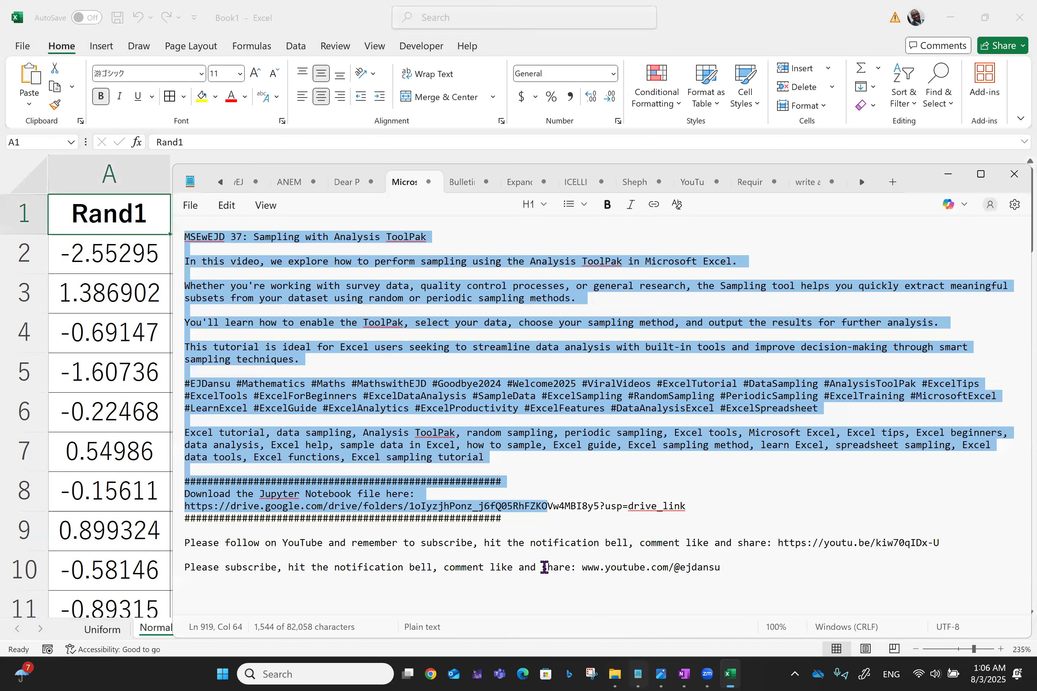
{"action": "left_click", "coordinate": [526, 397]}
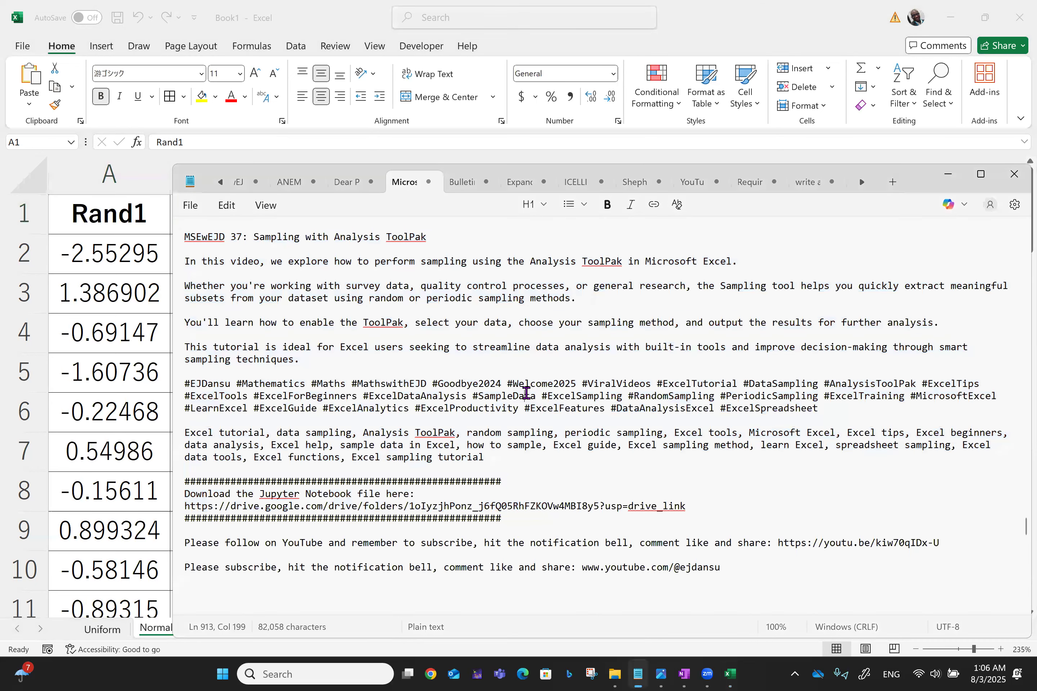
{"action": "scroll", "coordinate": [254, 429], "scroll_direction": "down", "scroll_amount": 6}
{"action": "left_click", "coordinate": [254, 430]}
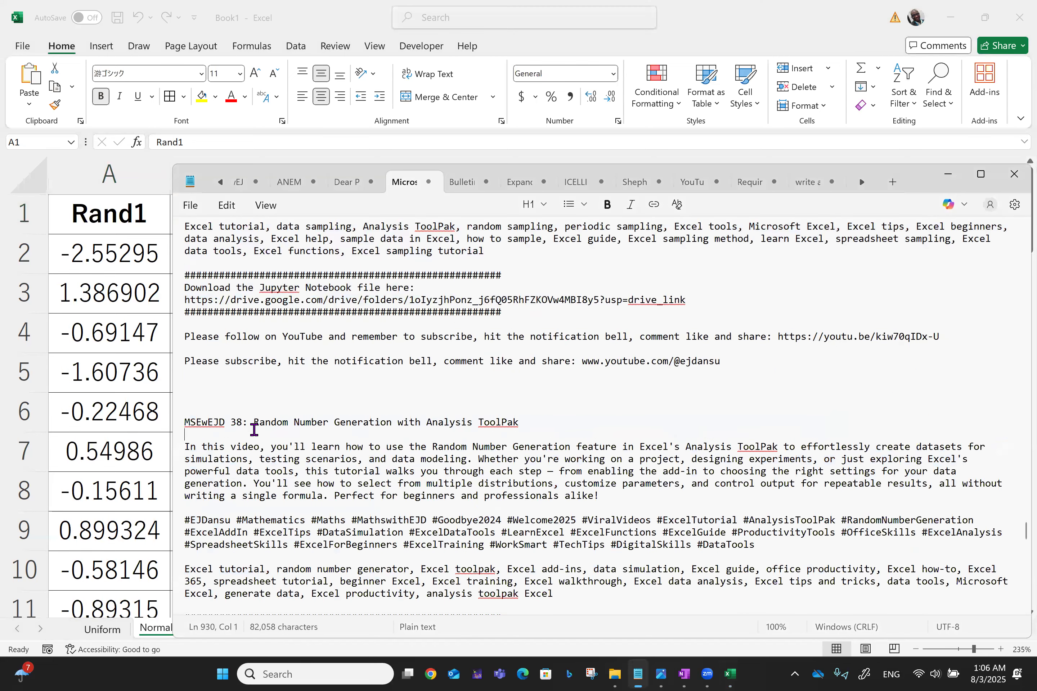
{"action": "left_click", "coordinate": [254, 422], "text": "shift"}
{"action": "key", "text": "shift+Left"}
{"action": "key", "text": "ctrl+c"}
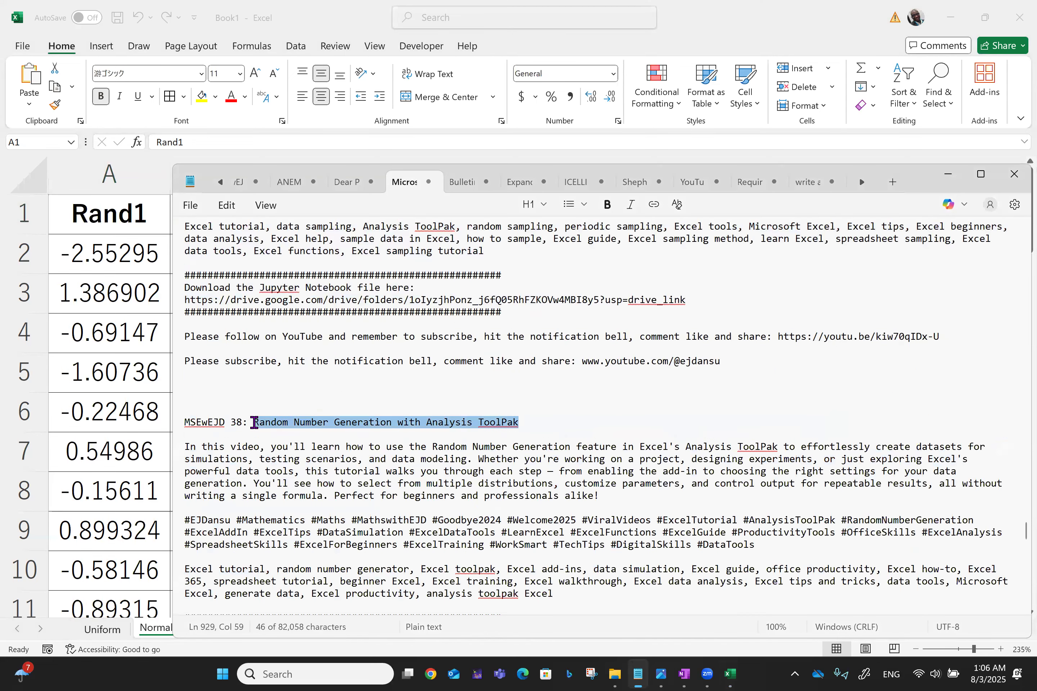
Step: Save the Excel workbook as "38. Random Number Generation with Analysis ToolPak" in the Microsoft Excel with EJD folder
{"action": "left_click", "coordinate": [472, 125]}
{"action": "key", "text": "ctrl+s"}
{"action": "key", "text": "ctrl+v"}
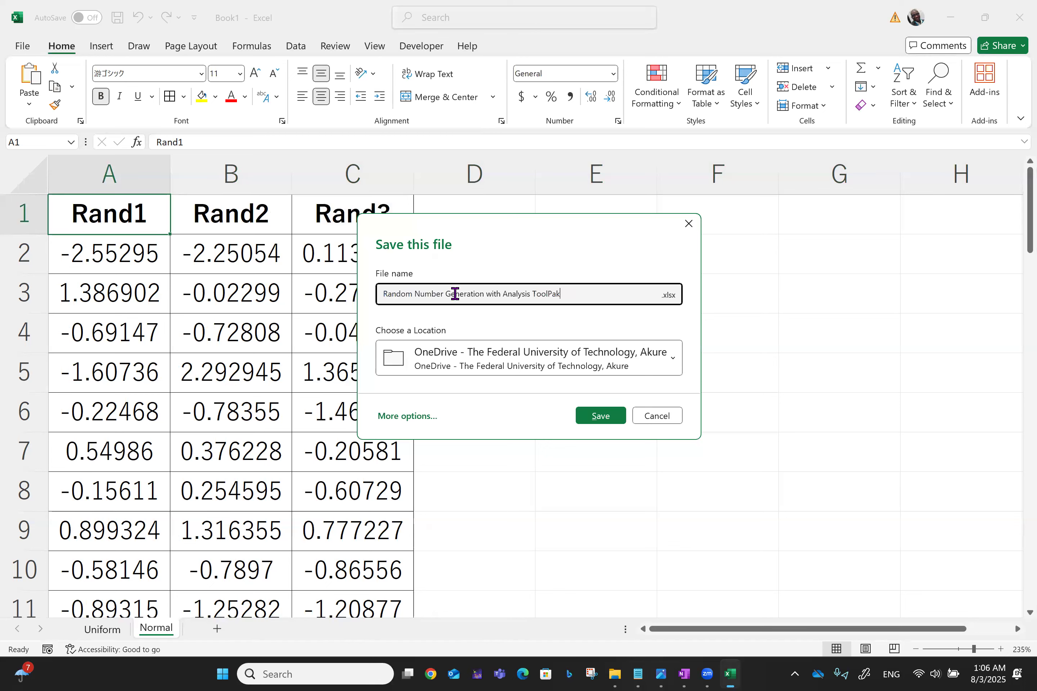
{"action": "left_click", "coordinate": [384, 294]}
{"action": "type", "text": "38."}
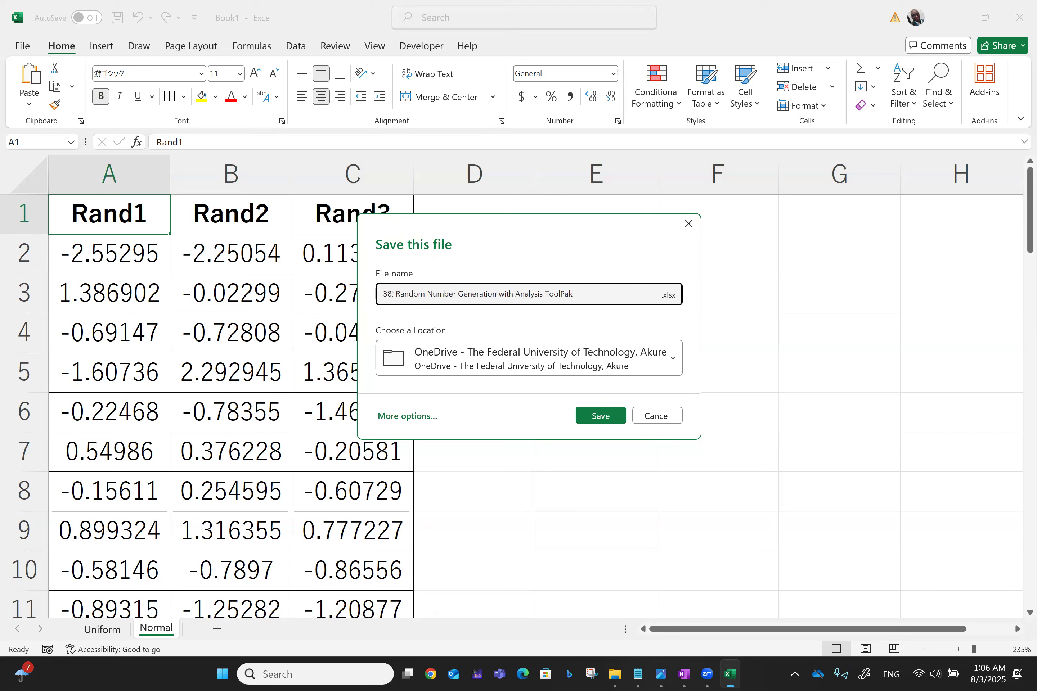
{"action": "left_click", "coordinate": [673, 364]}
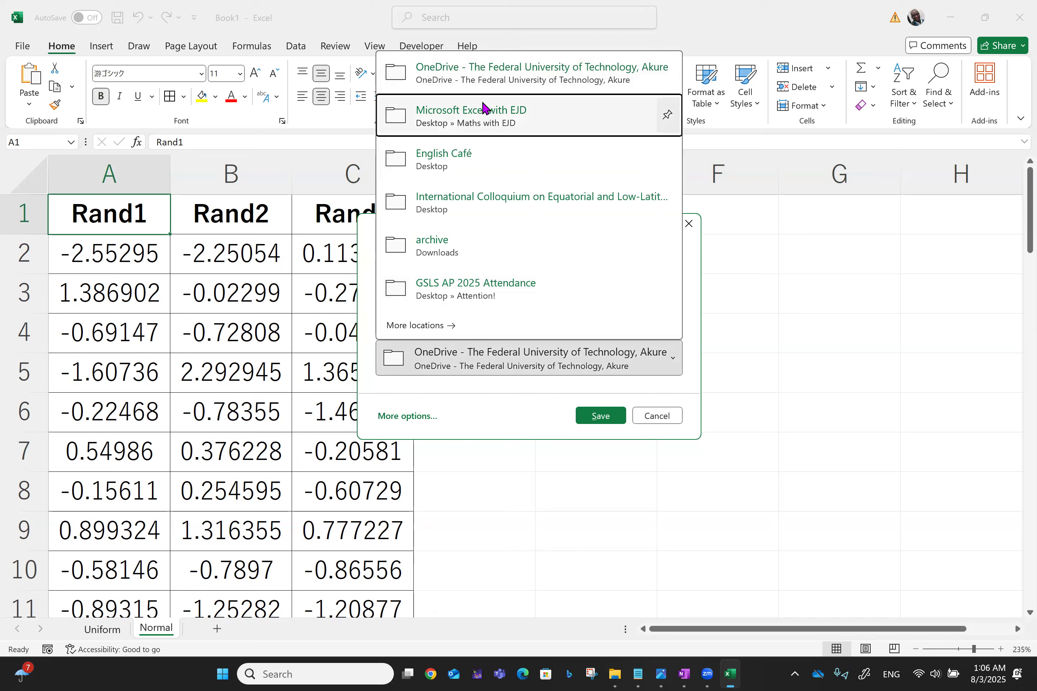
{"action": "left_click", "coordinate": [473, 114]}
{"action": "left_click", "coordinate": [597, 417]}
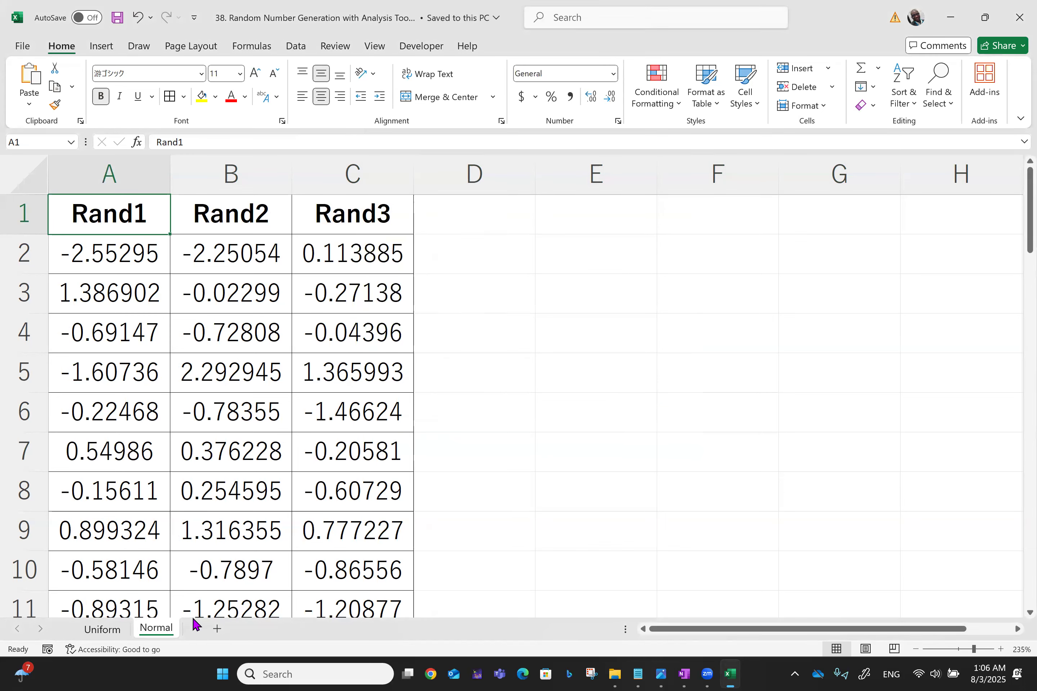
Step: Add a new worksheet after Normal and enter the headers Rand1, Rand2 and Rand3 in cells A1 to C1
{"action": "left_click", "coordinate": [218, 628]}
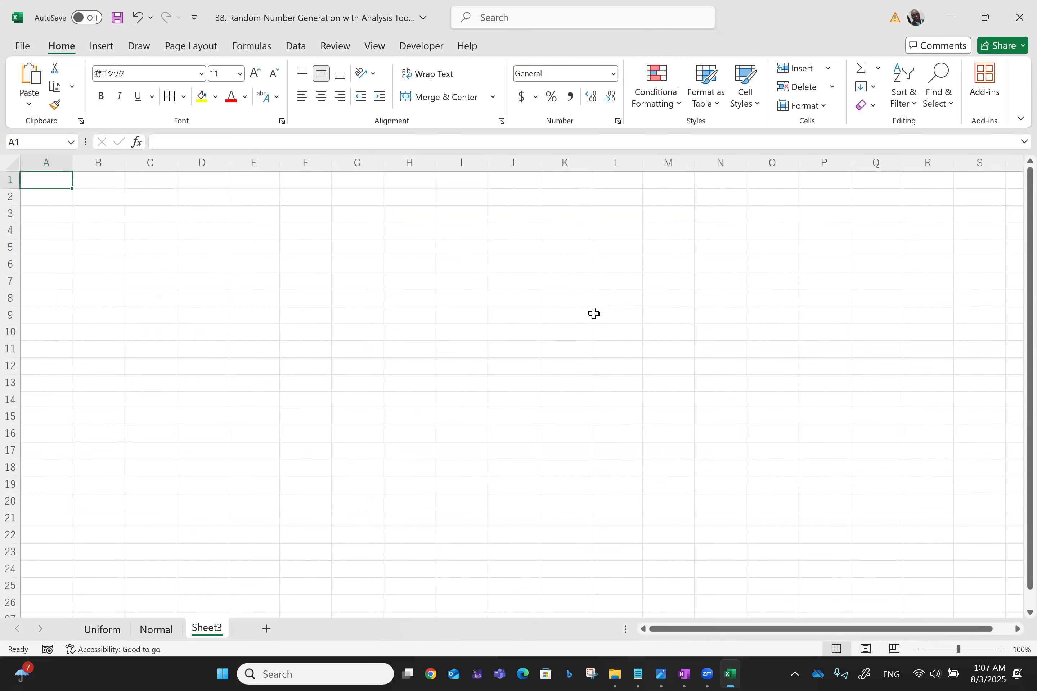
{"action": "scroll", "coordinate": [594, 314], "scroll_direction": "up", "scroll_amount": 3}
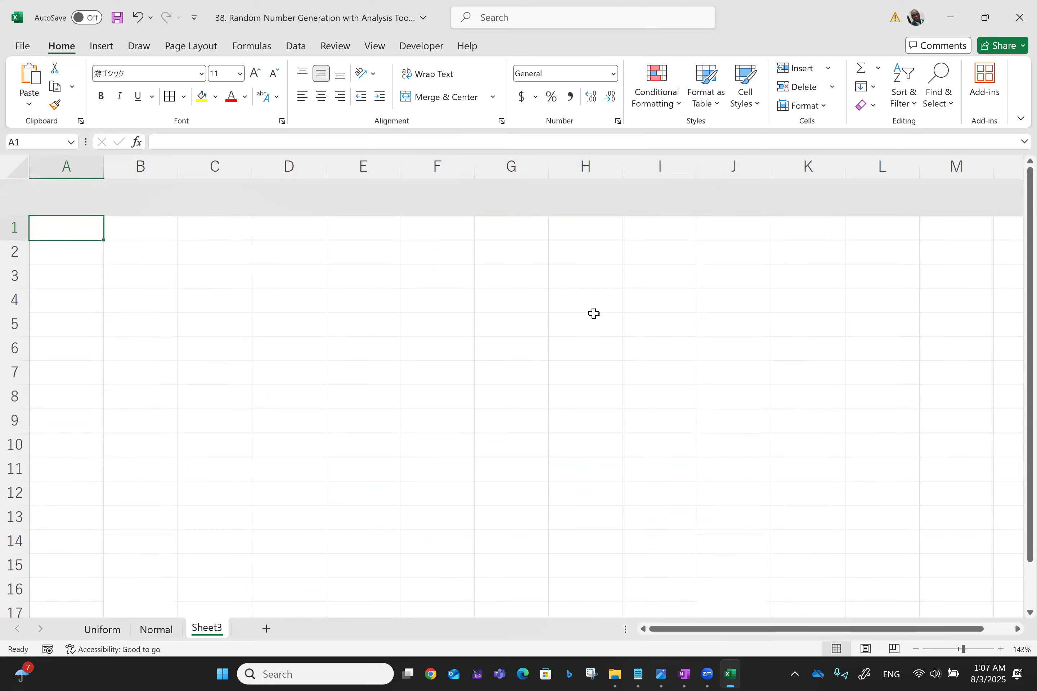
{"action": "scroll", "coordinate": [594, 313], "scroll_direction": "up", "scroll_amount": 2}
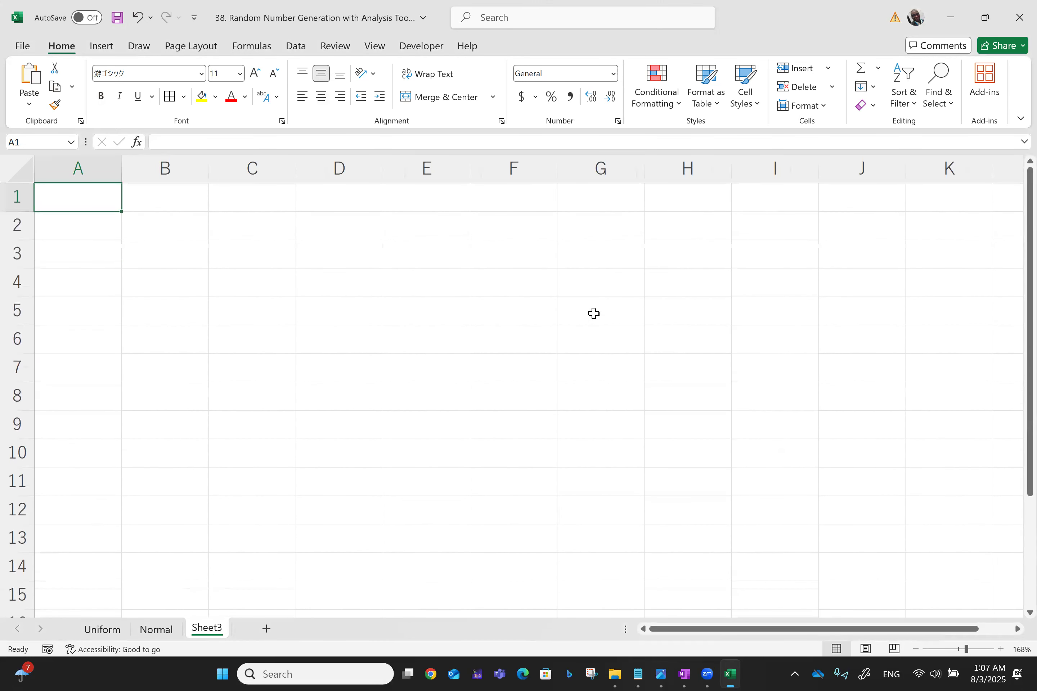
{"action": "type", "text": "Rand1"}
{"action": "key", "text": "Tab"}
{"action": "type", "text": "Rand"}
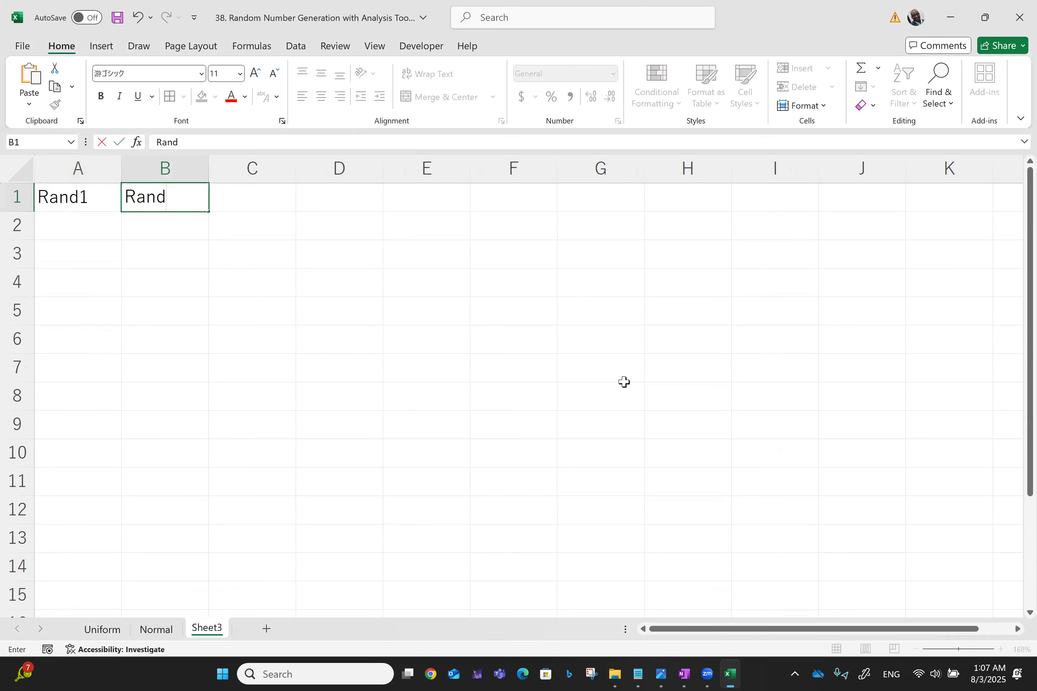
{"action": "type", "text": "2"}
{"action": "key", "text": "Tab"}
{"action": "type", "text": "Rand3"}
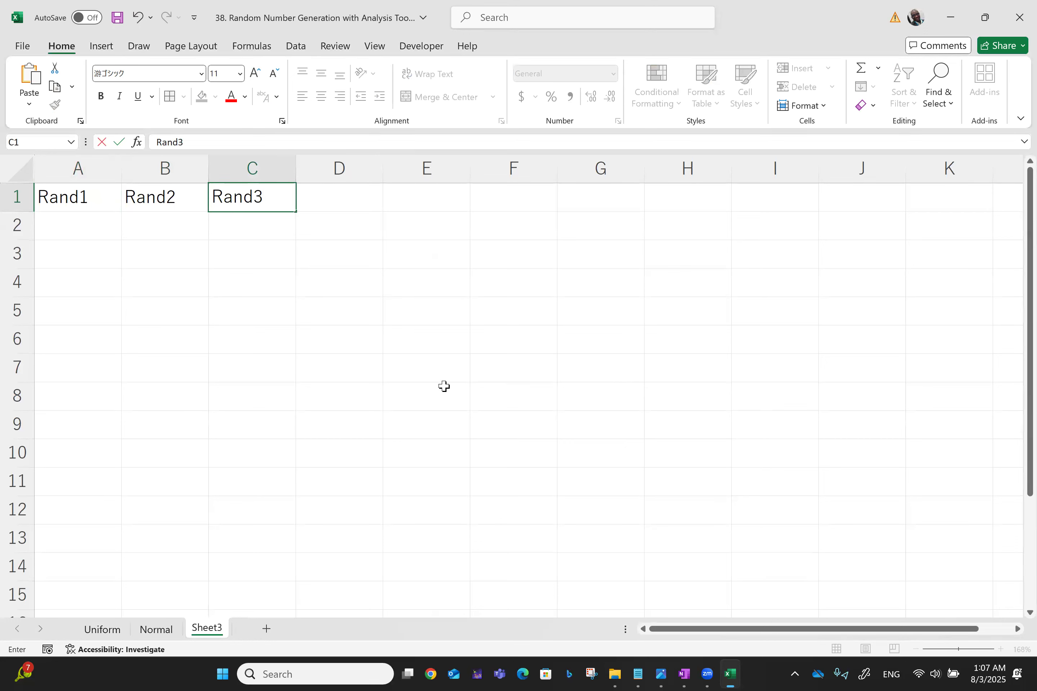
{"action": "left_click", "coordinate": [59, 230]}
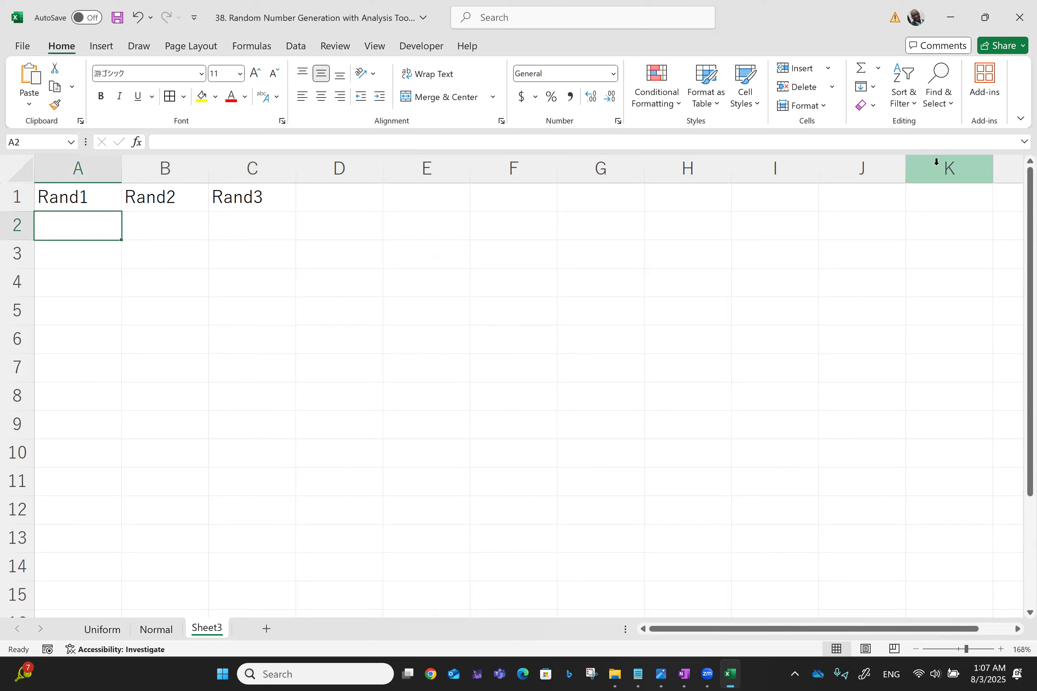
Step: Start the Random Number Generation analysis tool and choose the Bernoulli distribution with a p value of 0.01
{"action": "left_click", "coordinate": [297, 46]}
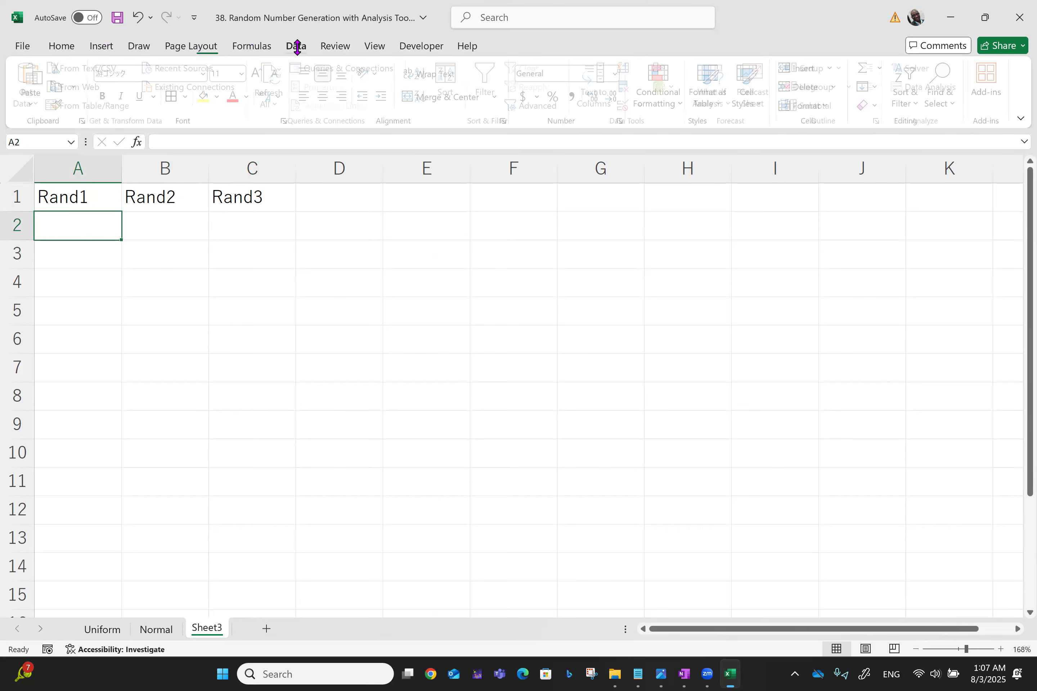
{"action": "left_click", "coordinate": [924, 86]}
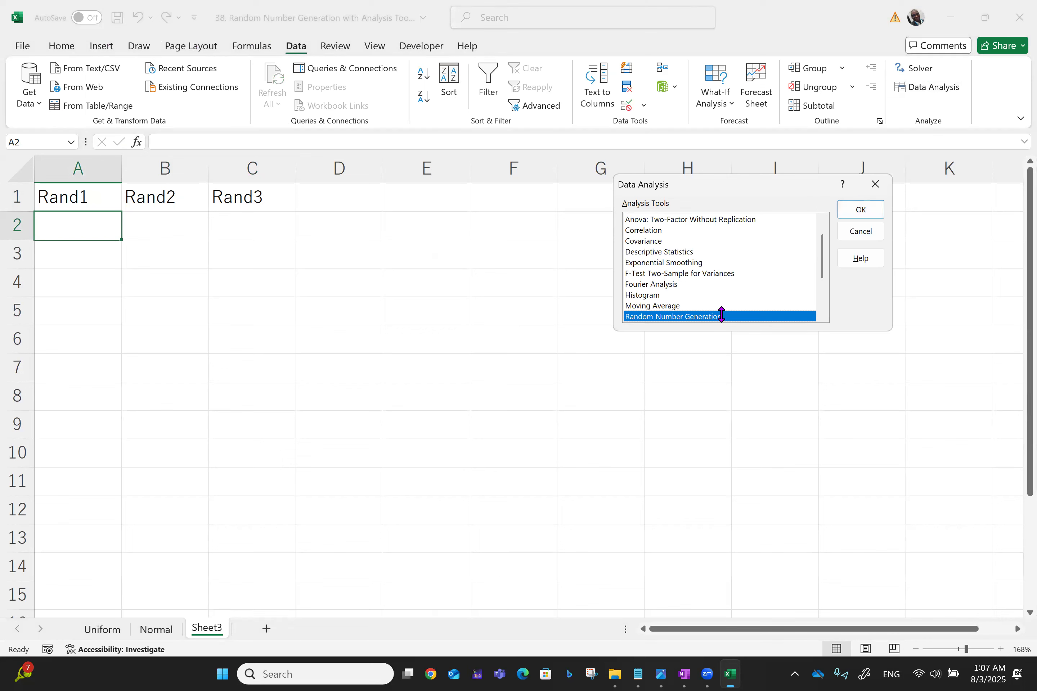
{"action": "left_click", "coordinate": [855, 209]}
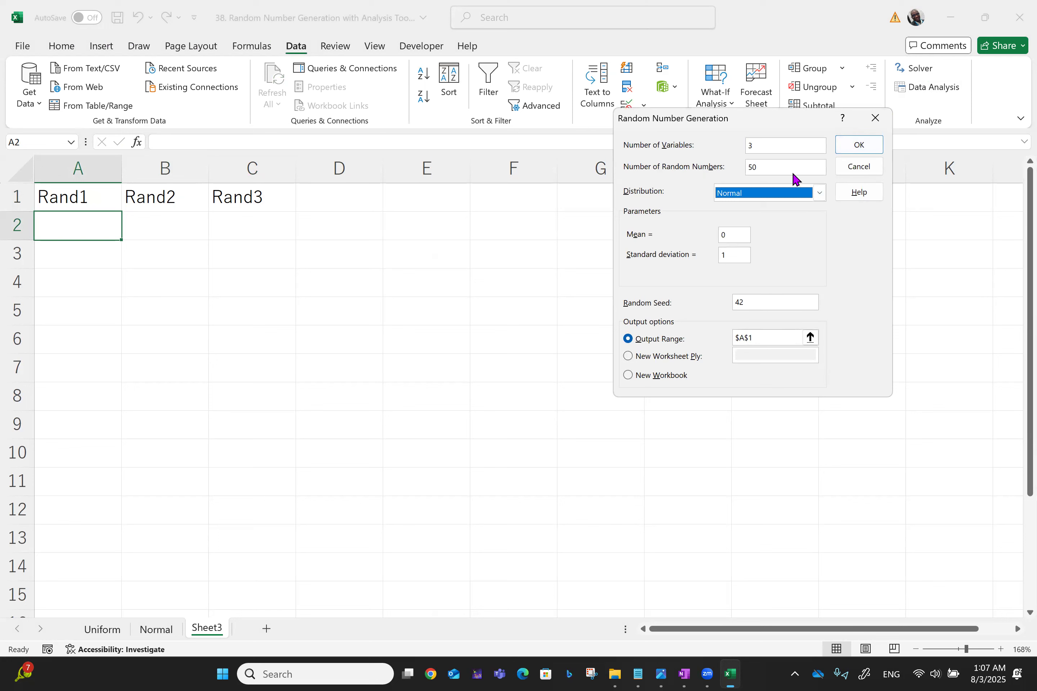
{"action": "left_click", "coordinate": [818, 193]}
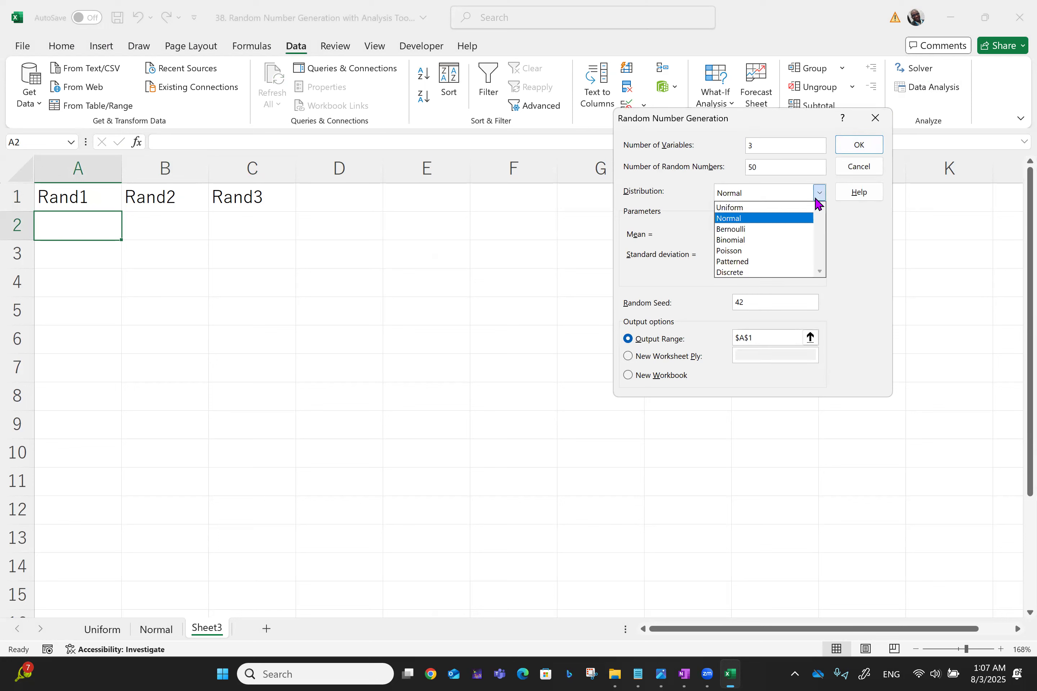
{"action": "left_click", "coordinate": [761, 230]}
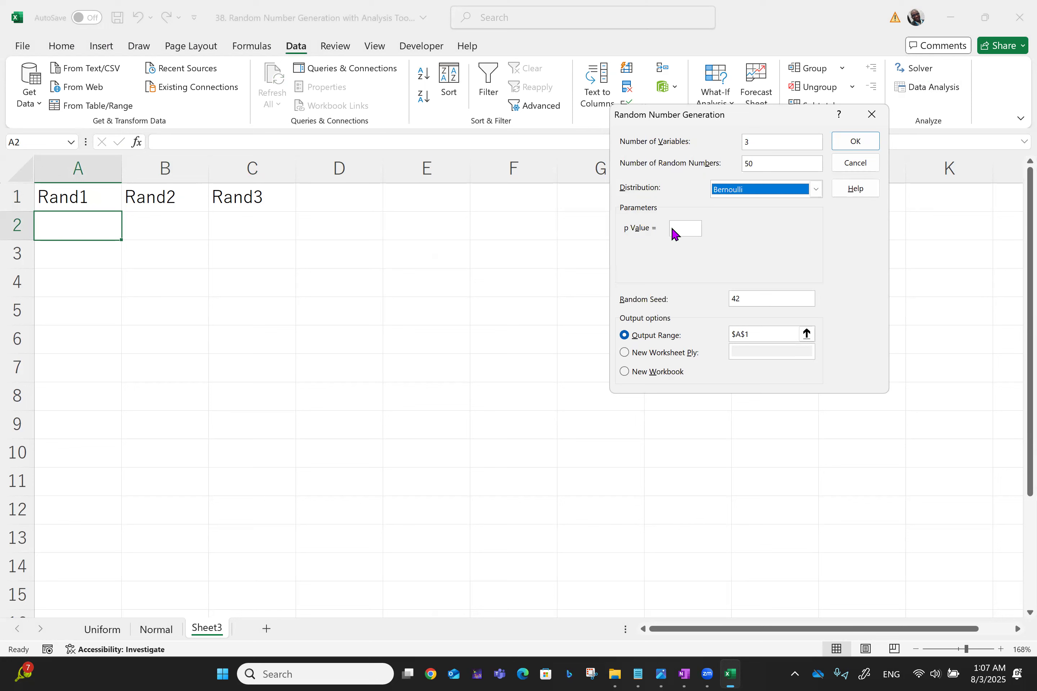
{"action": "left_click", "coordinate": [683, 230]}
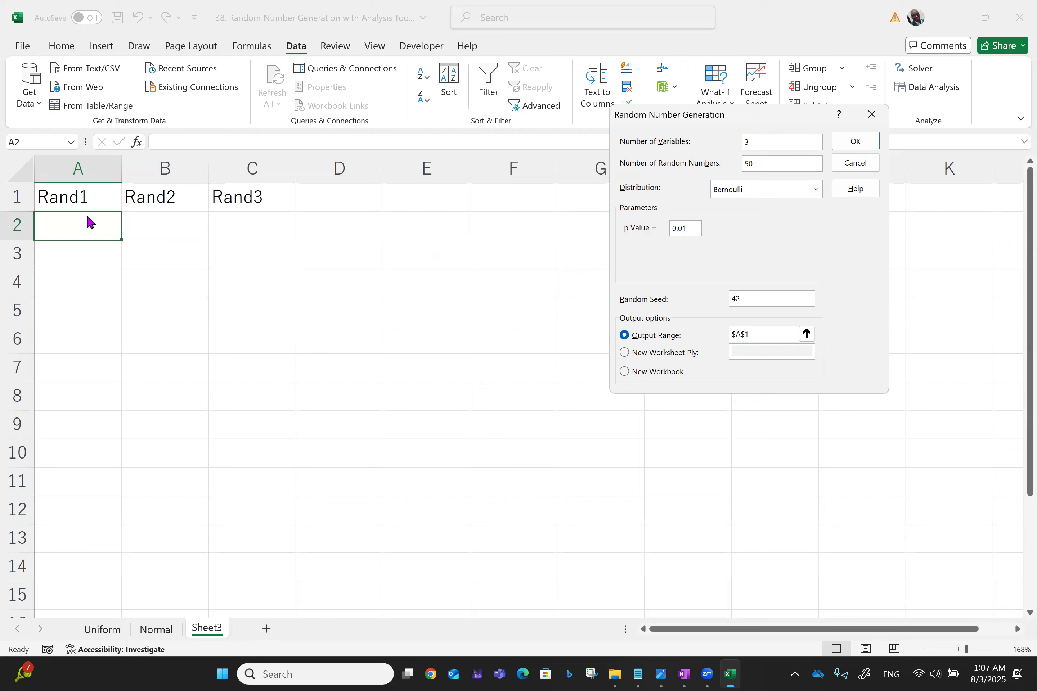
Step: Set the output range to cell A2 and generate the Bernoulli random numbers
{"action": "left_click", "coordinate": [765, 332]}
{"action": "key", "text": "BackSpace"}
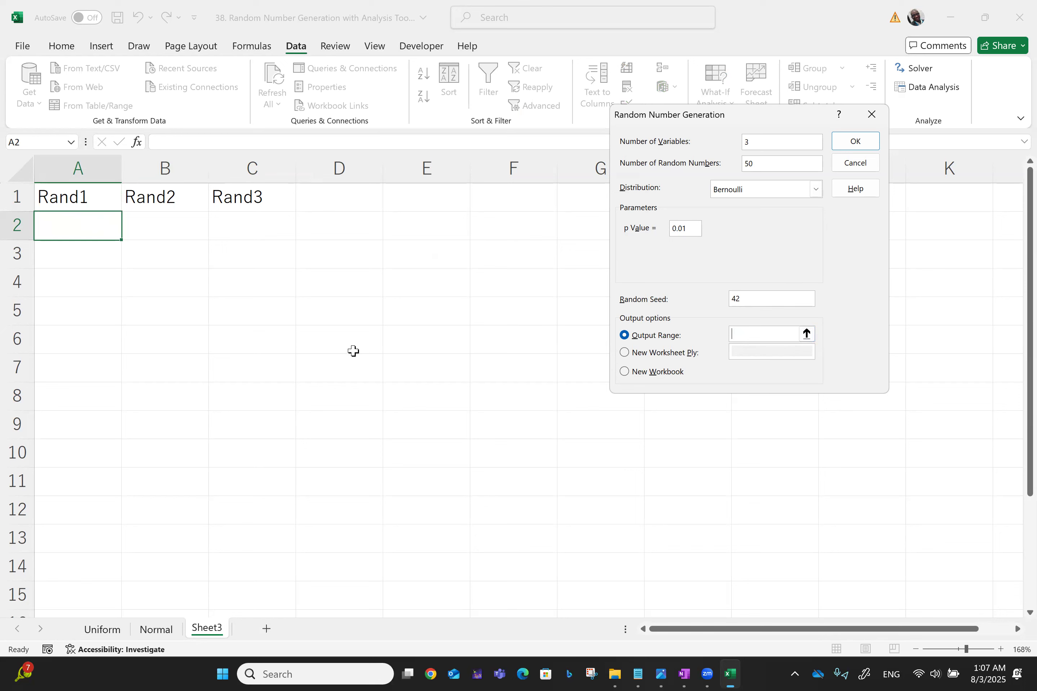
{"action": "mouse_move", "coordinate": [79, 217]}
{"action": "left_mouse_down"}
{"action": "mouse_move", "coordinate": [152, 236]}
{"action": "mouse_move", "coordinate": [83, 238]}
{"action": "left_mouse_up"}
{"action": "left_click", "coordinate": [82, 238]}
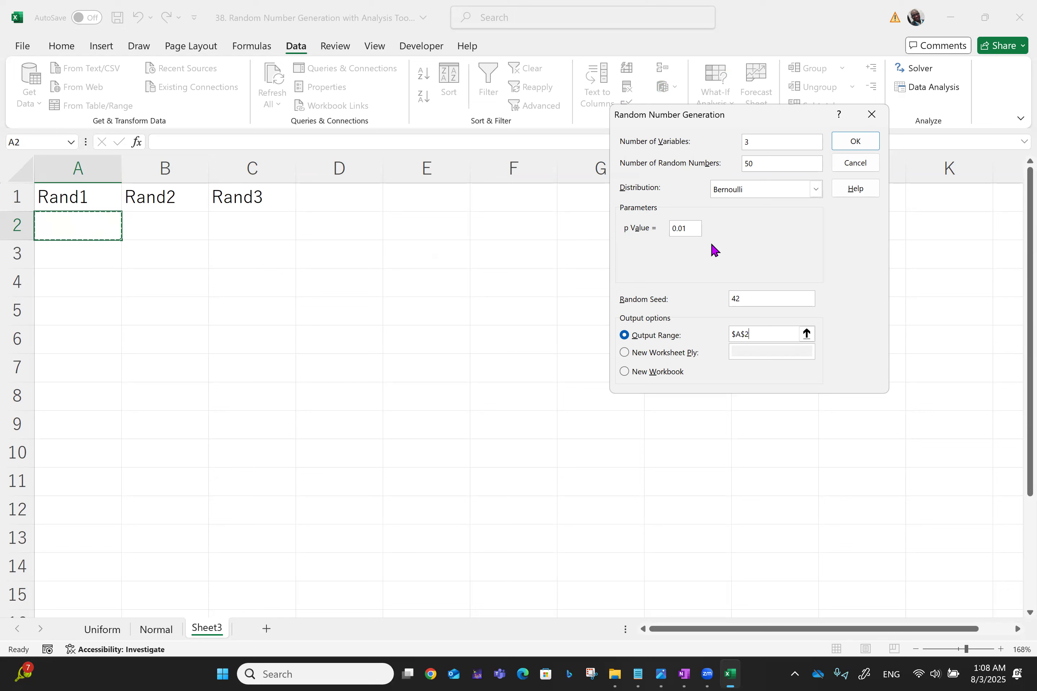
{"action": "left_click", "coordinate": [854, 141]}
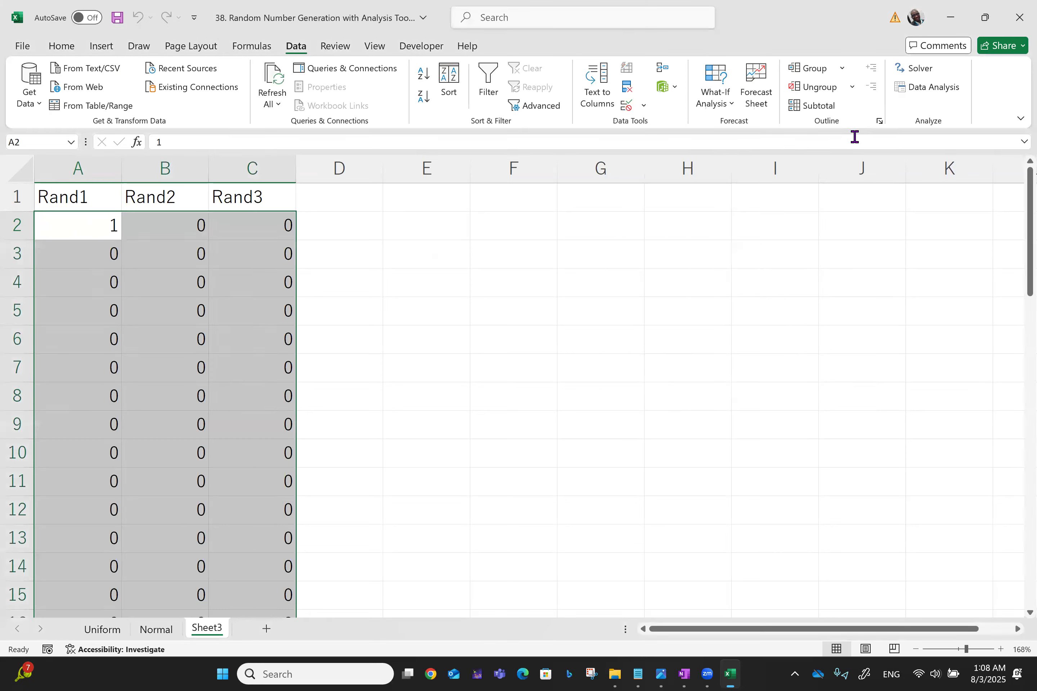
Step: Examine the generated Bernoulli values in all three columns down to the last row
{"action": "scroll", "coordinate": [854, 136], "scroll_direction": "down", "scroll_amount": 18}
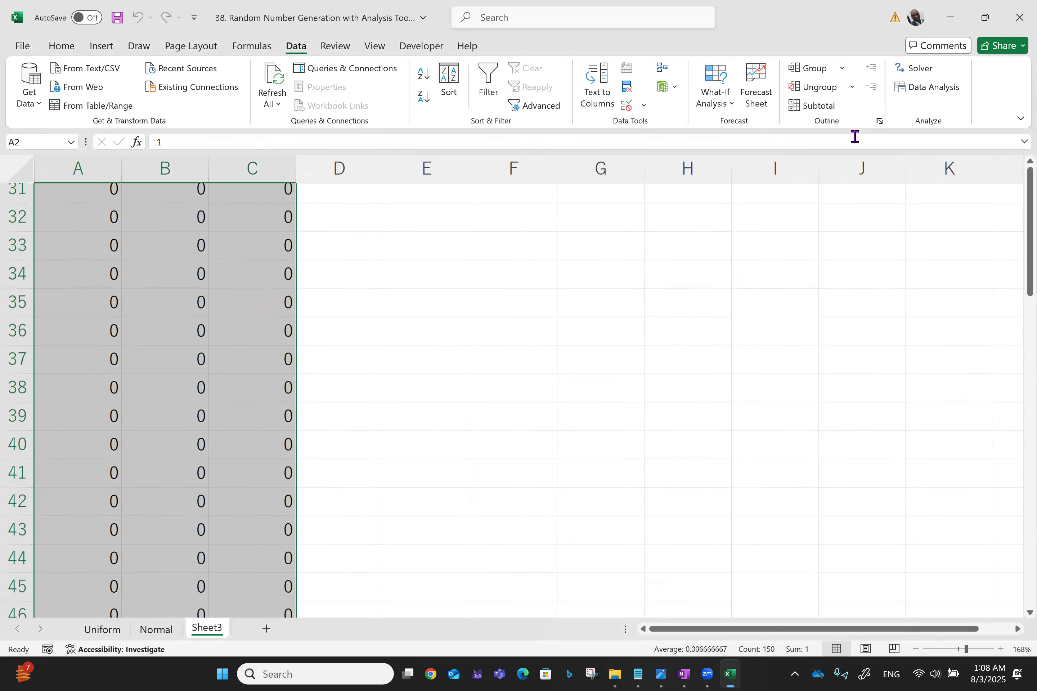
{"action": "scroll", "coordinate": [854, 137], "scroll_direction": "up", "scroll_amount": 15}
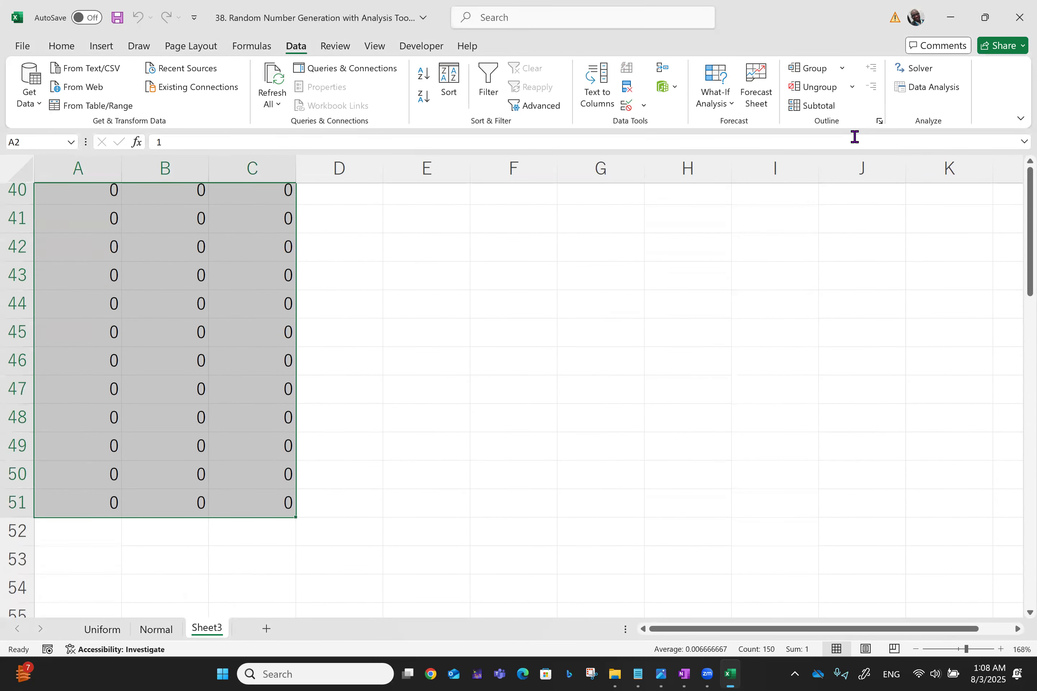
{"action": "scroll", "coordinate": [854, 137], "scroll_direction": "up", "scroll_amount": 8}
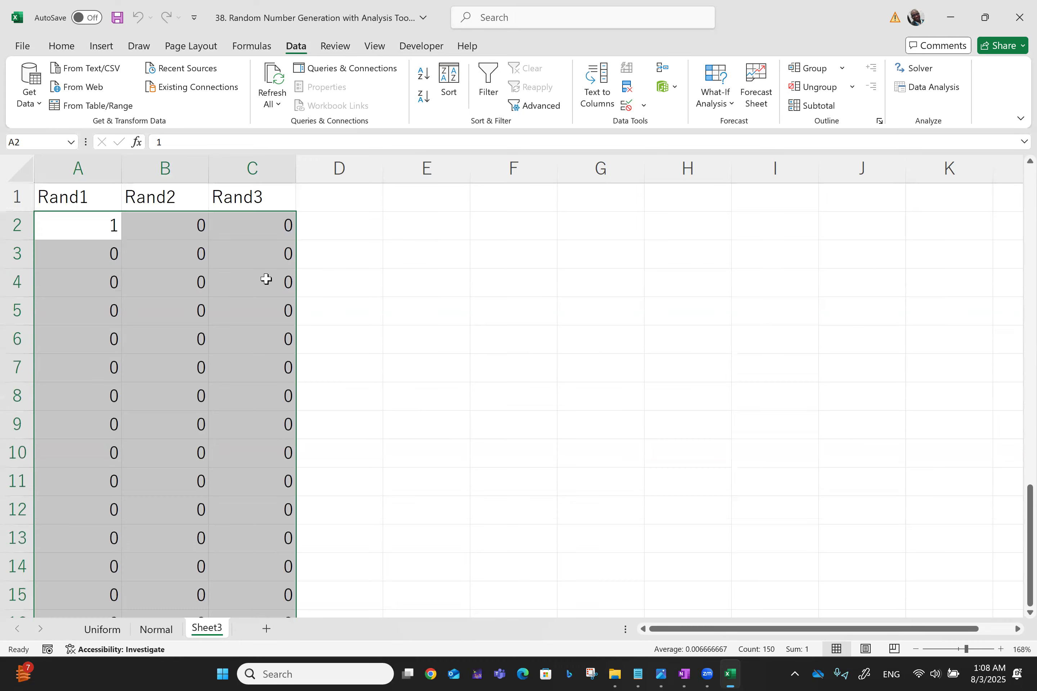
{"action": "key", "text": "Left"}
{"action": "key", "text": "Up"}
{"action": "key", "text": "Down"}
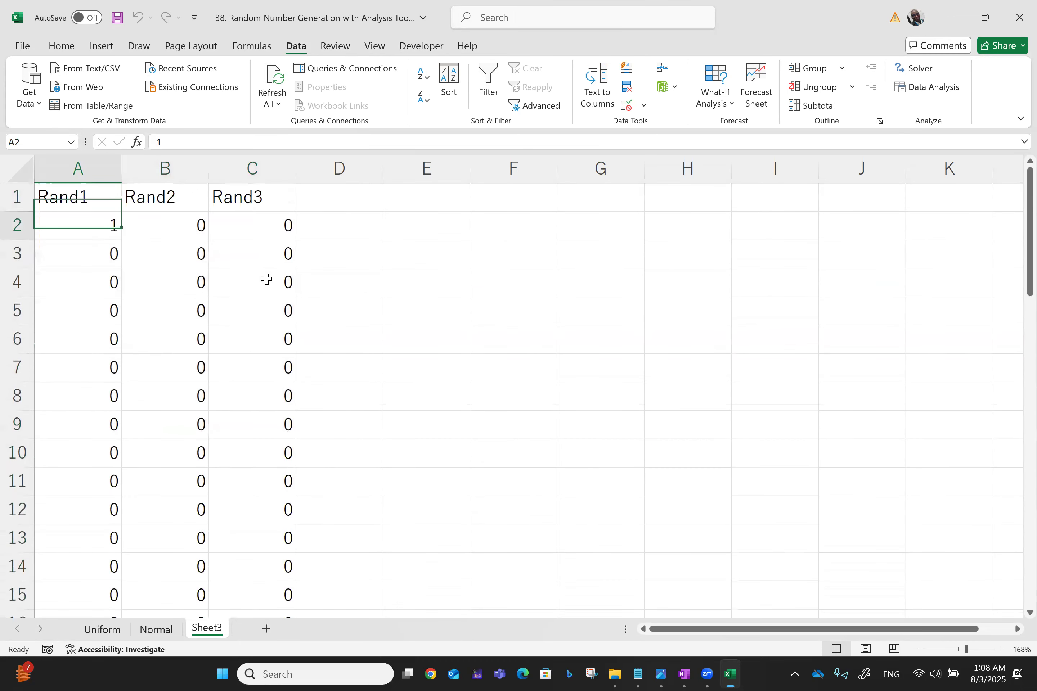
Step: Rename the sheet holding the Bernoulli random numbers as Bernoulli
{"action": "right_click", "coordinate": [208, 628]}
{"action": "left_click", "coordinate": [256, 465]}
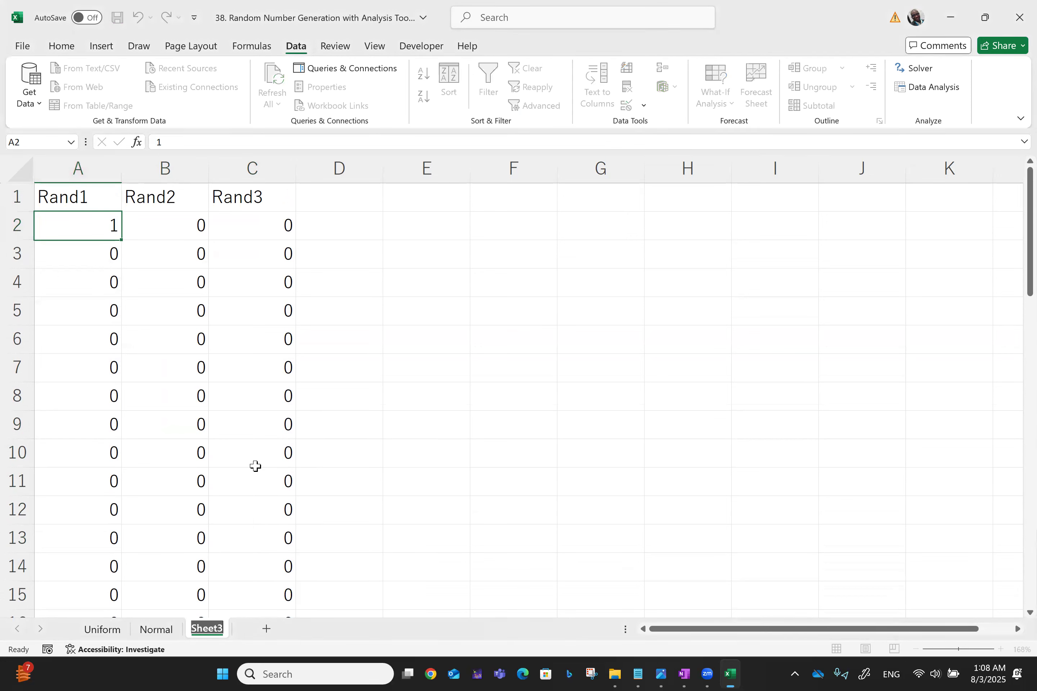
{"action": "type", "text": "Bernou"}
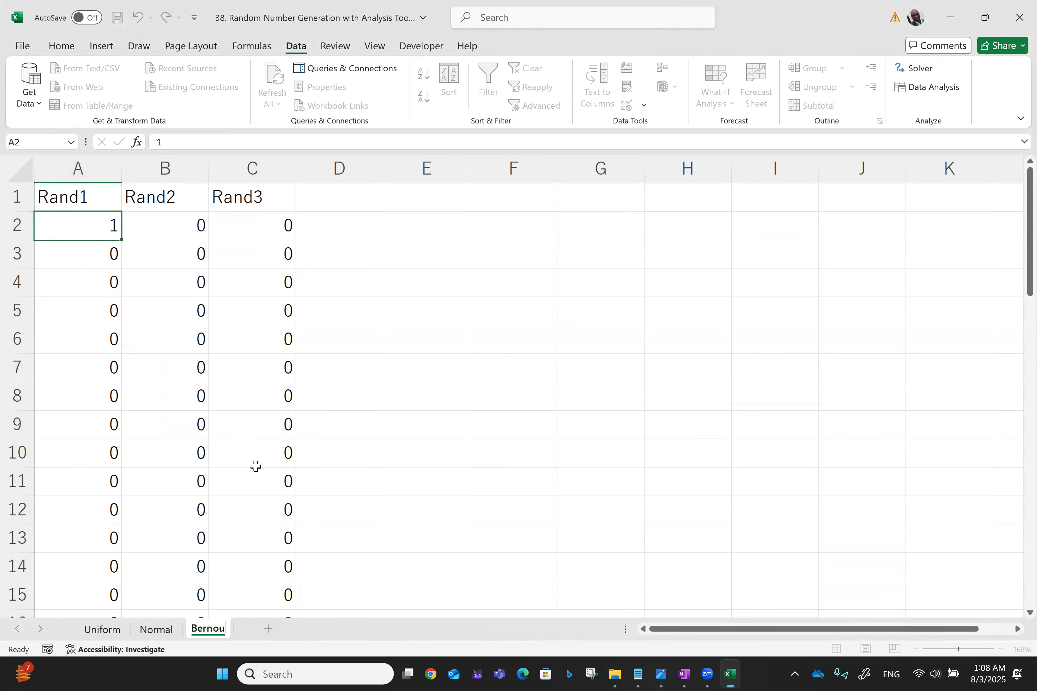
{"action": "type", "text": "lli"}
Step: Centre the whole Bernoulli table, headers included, and apply borders to all of its cells
{"action": "left_click", "coordinate": [87, 201]}
{"action": "key", "text": "ctrl+shift+End"}
{"action": "left_click", "coordinate": [61, 45]}
{"action": "left_click", "coordinate": [320, 97]}
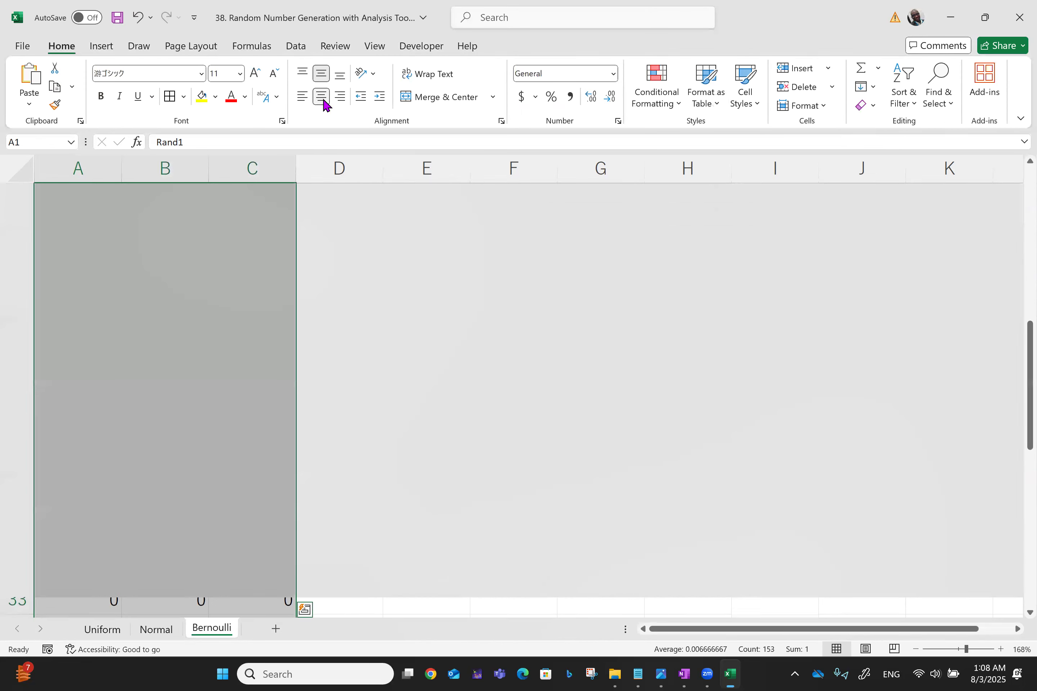
{"action": "left_click", "coordinate": [169, 96]}
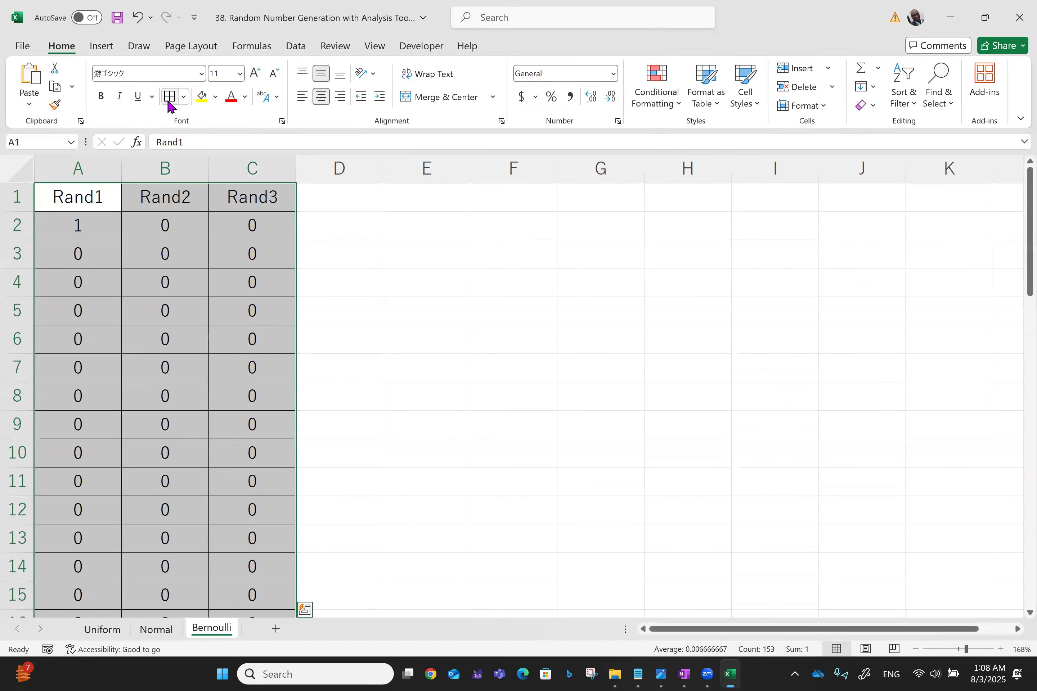
Step: Make the Rand1, Rand2 and Rand3 headers in cells A1 to C1 of the Bernoulli sheet bold
{"action": "key", "text": "shift+BackSpace"}
{"action": "key", "text": "shift+Right"}
{"action": "key", "text": "shift+Right"}
{"action": "key", "text": "ctrl+n"}
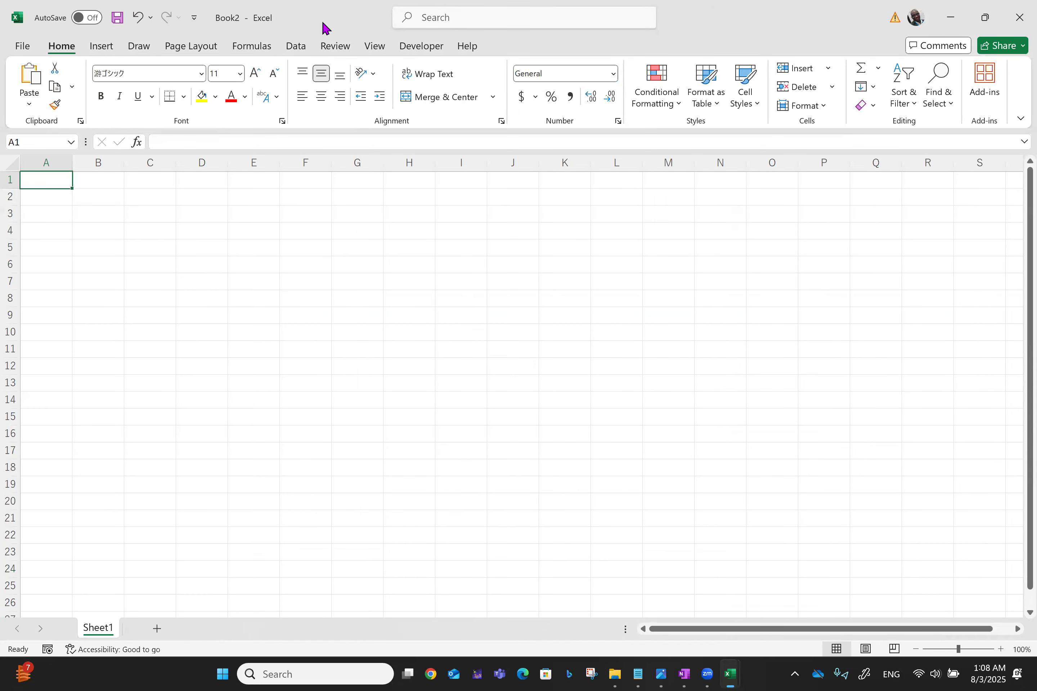
{"action": "left_click", "coordinate": [1018, 18]}
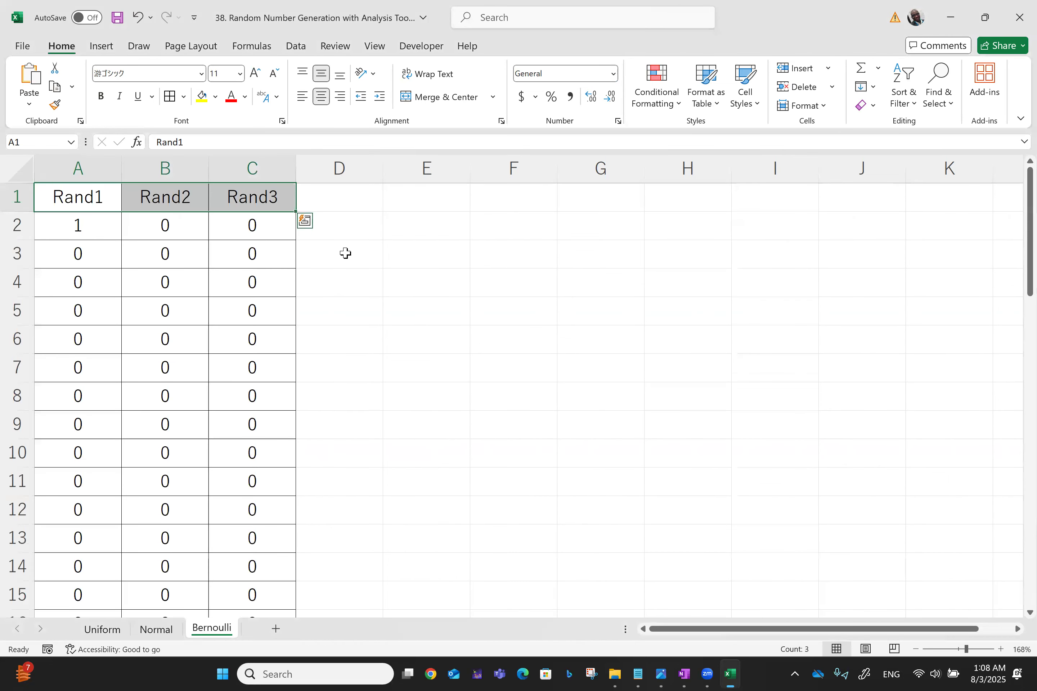
{"action": "key", "text": "ctrl+b"}
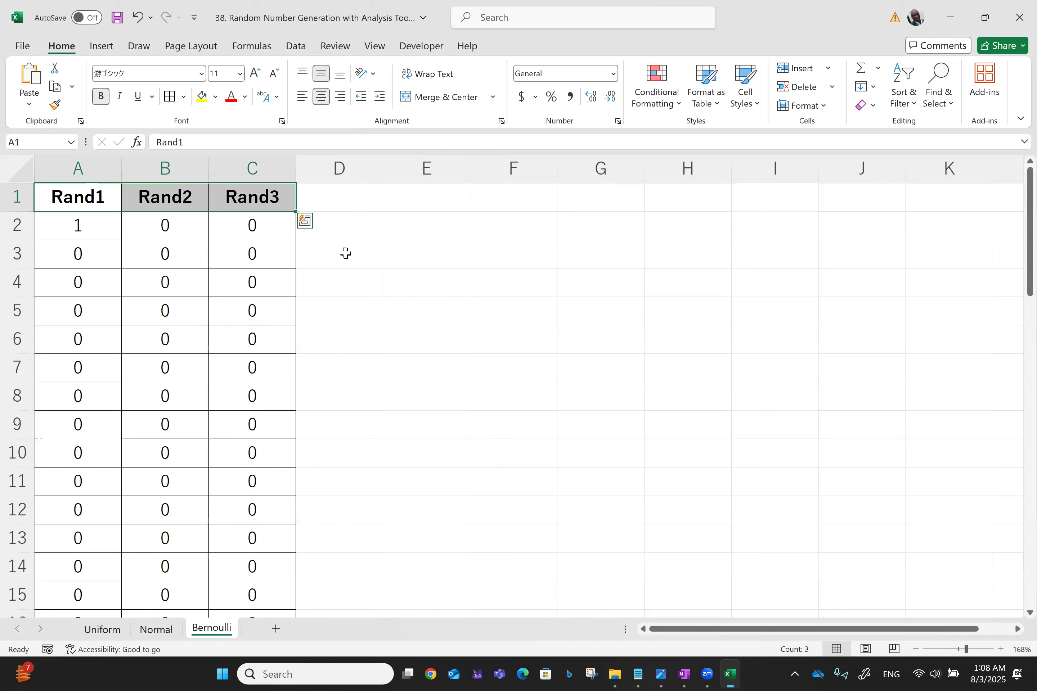
Step: Add a new worksheet after Bernoulli and enter the headers Rand1, Rand2 and Rand3 in cells A1 to C1
{"action": "left_click", "coordinate": [276, 630]}
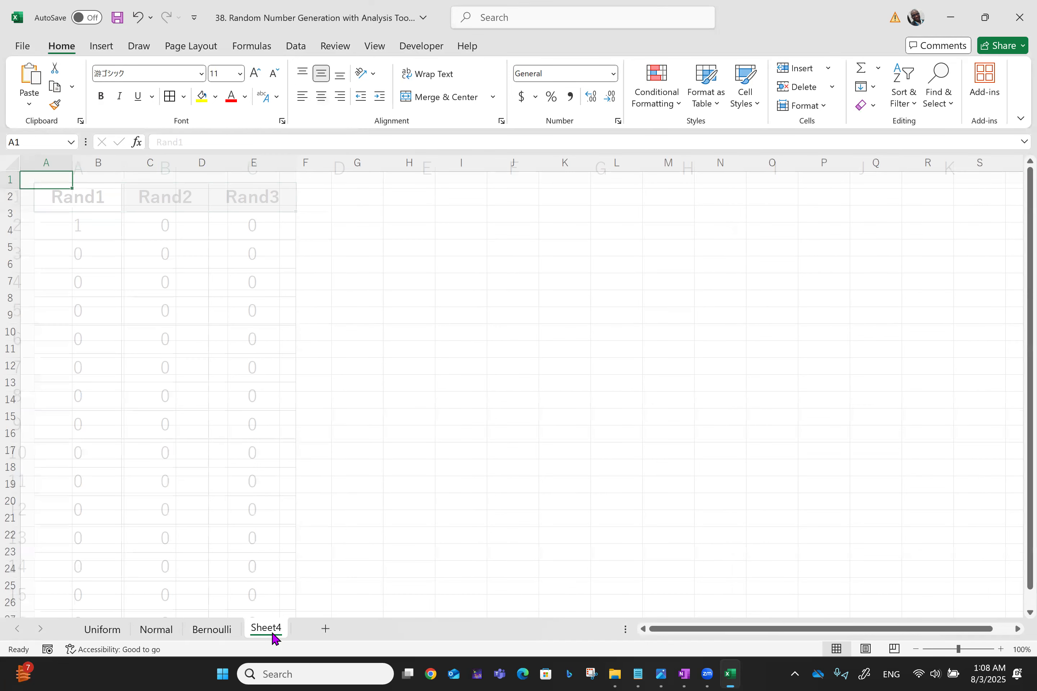
{"action": "type", "text": "Rand1"}
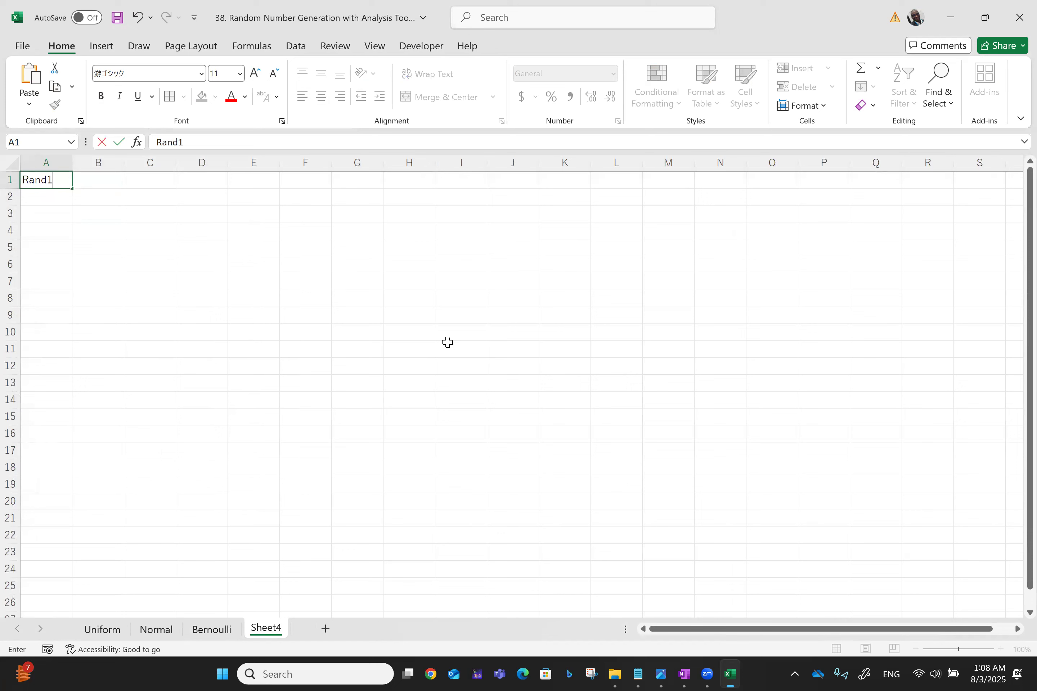
{"action": "key", "text": "Tab"}
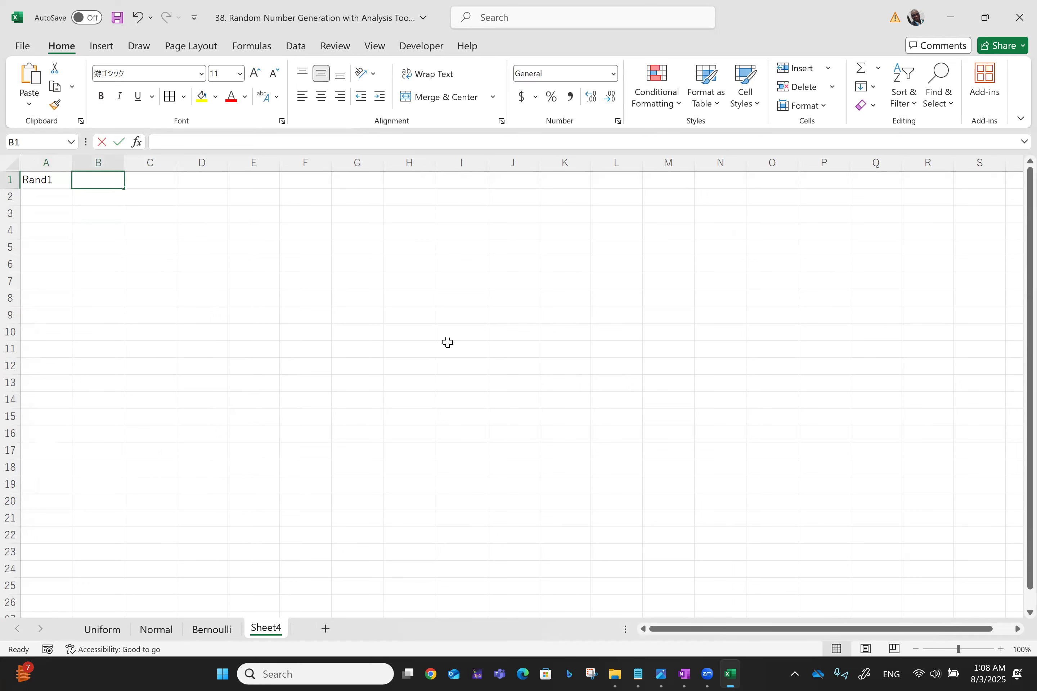
{"action": "type", "text": "Rand2"}
{"action": "key", "text": "Tab"}
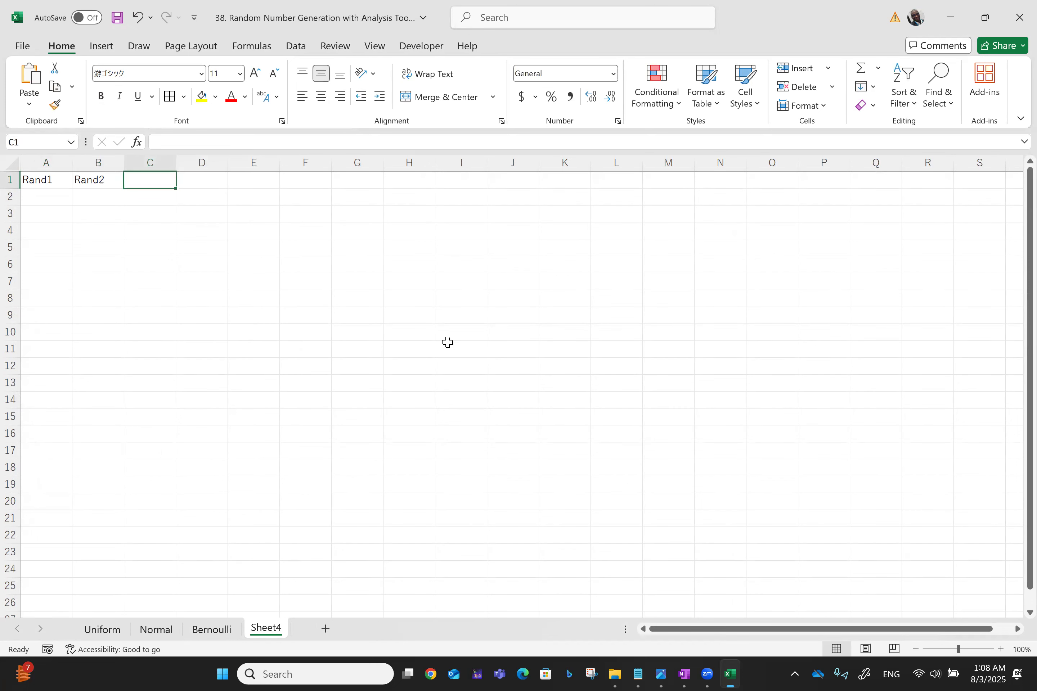
{"action": "type", "text": "Rand3"}
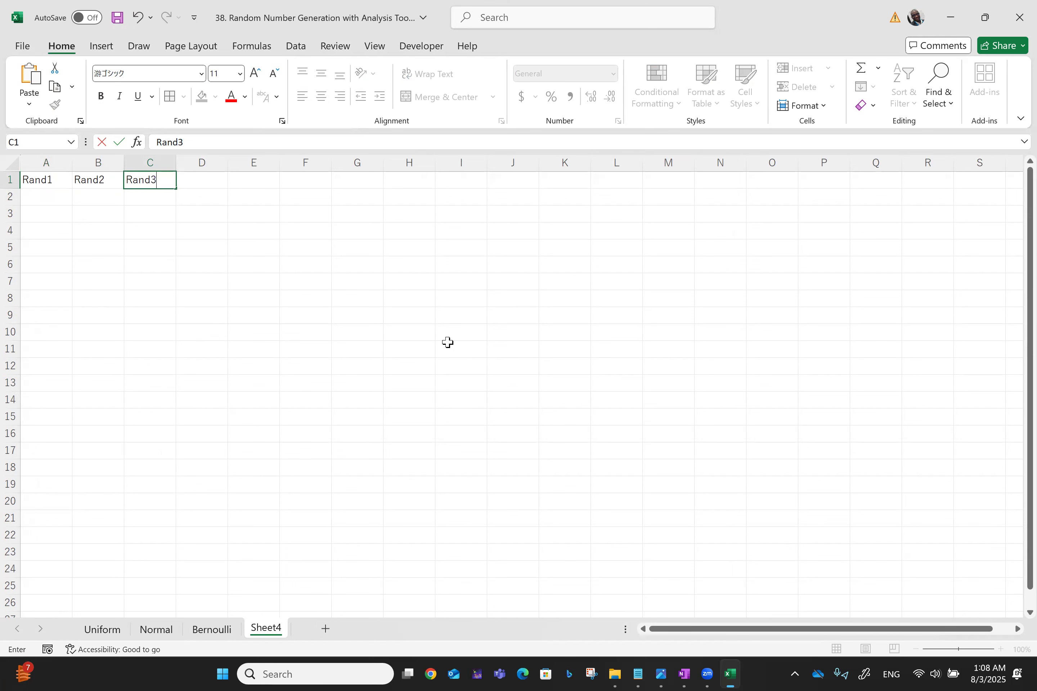
{"action": "left_click", "coordinate": [320, 338]}
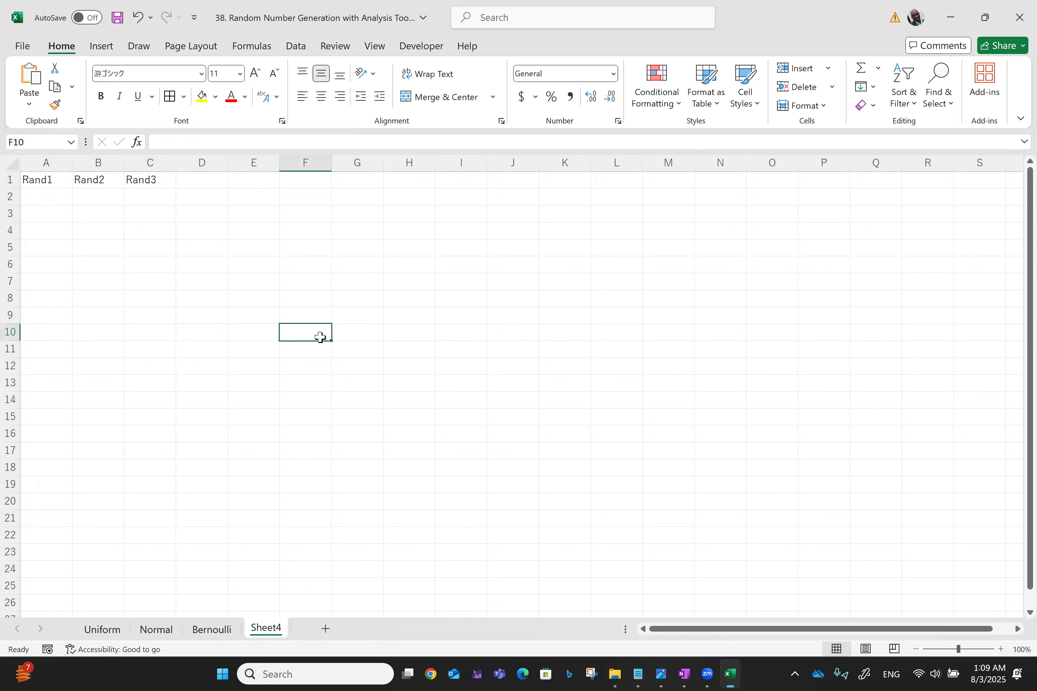
Step: Start the Random Number Generation analysis tool for the new sheet and choose the Binomial distribution
{"action": "scroll", "coordinate": [321, 337], "scroll_direction": "up", "scroll_amount": 4, "text": "ctrl"}
{"action": "scroll", "coordinate": [320, 338], "scroll_direction": "up", "scroll_amount": 1}
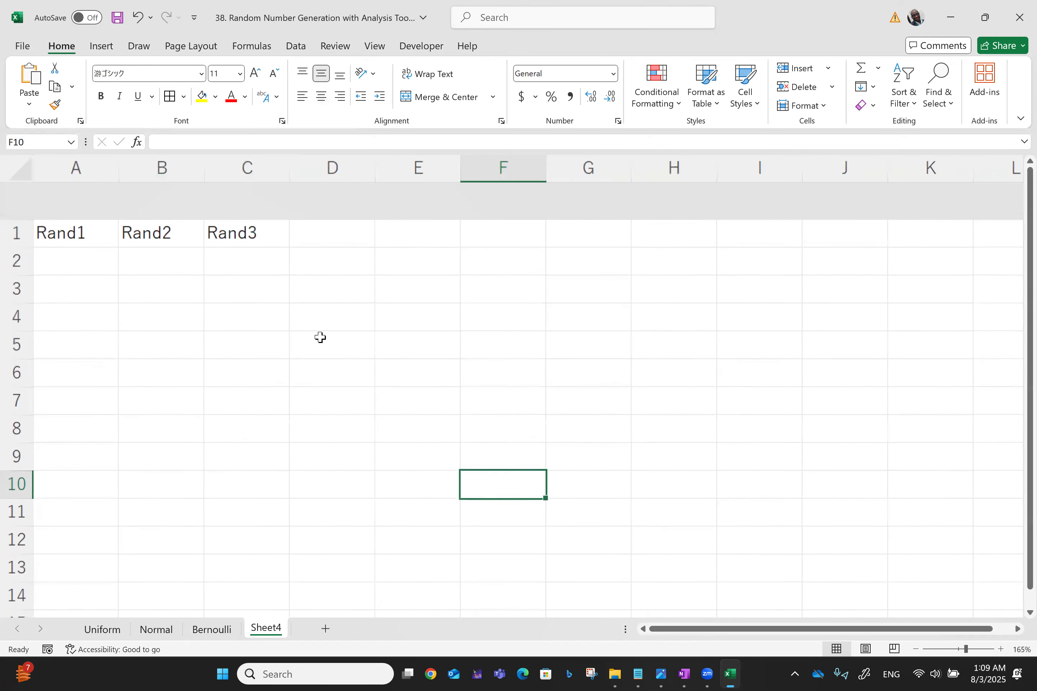
{"action": "scroll", "coordinate": [320, 337], "scroll_direction": "up", "scroll_amount": 5, "text": "ctrl"}
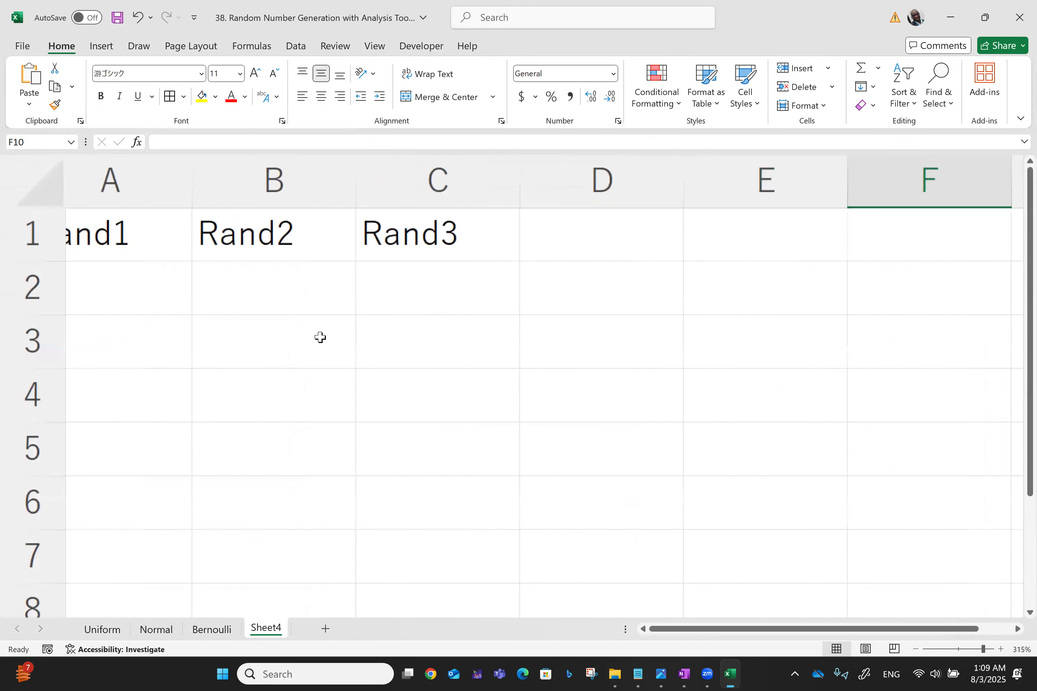
{"action": "left_click", "coordinate": [148, 297]}
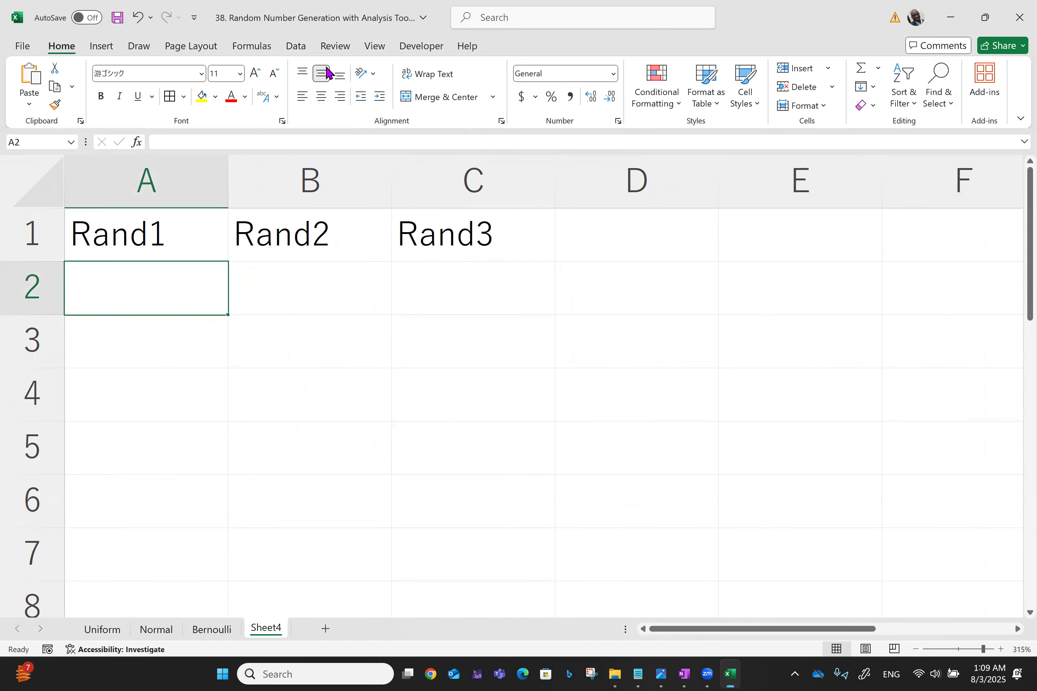
{"action": "left_click", "coordinate": [295, 47]}
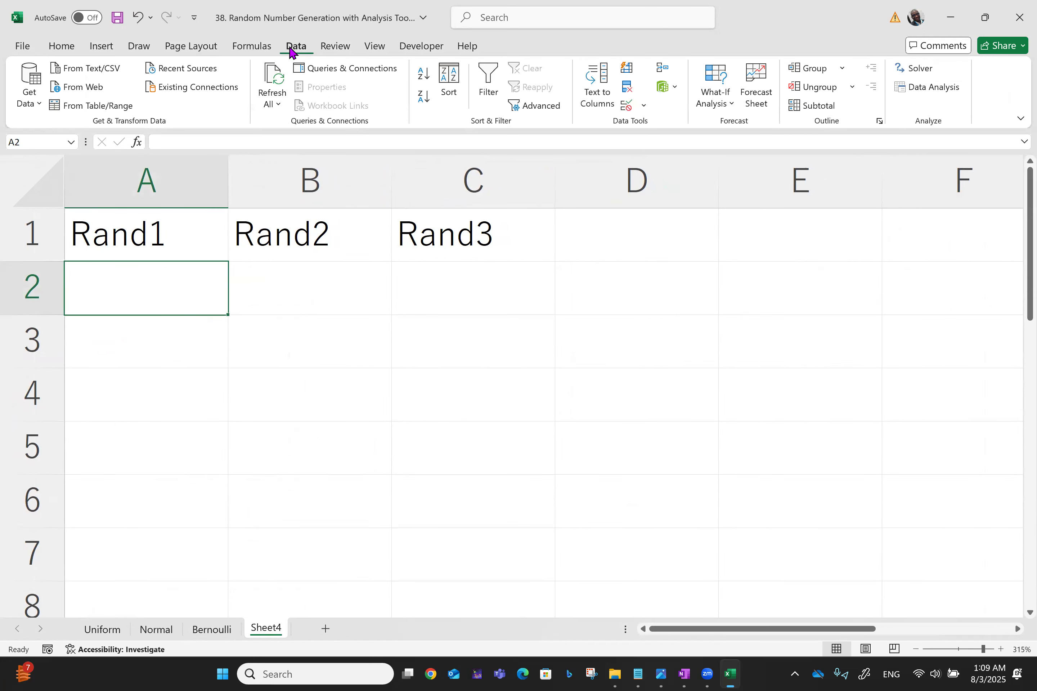
{"action": "left_click", "coordinate": [929, 88]}
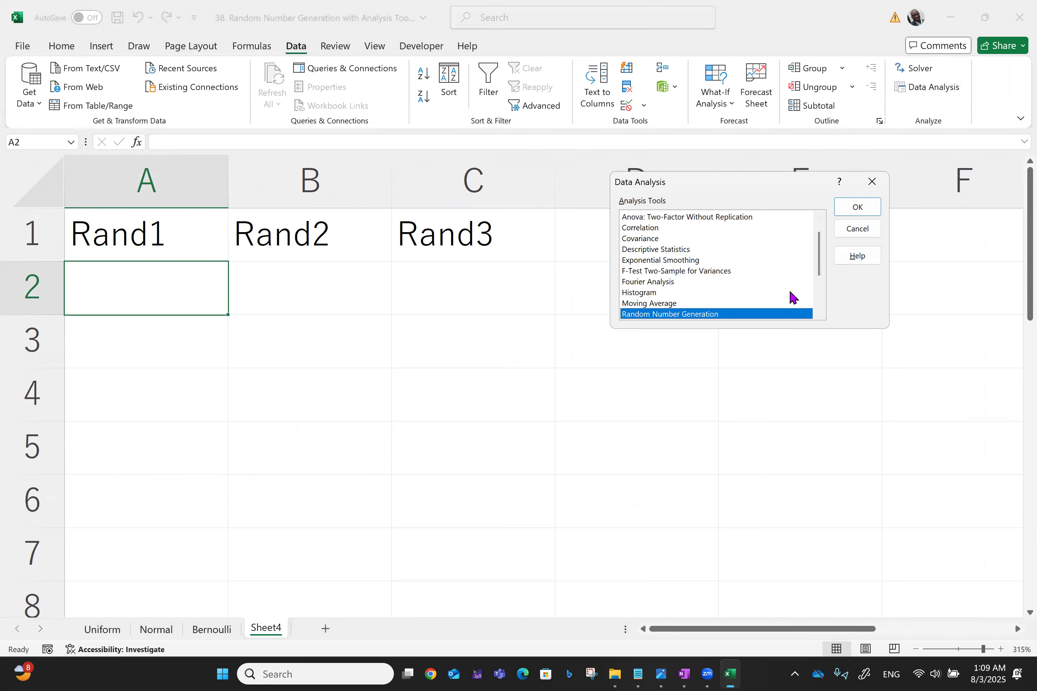
{"action": "left_click", "coordinate": [855, 210]}
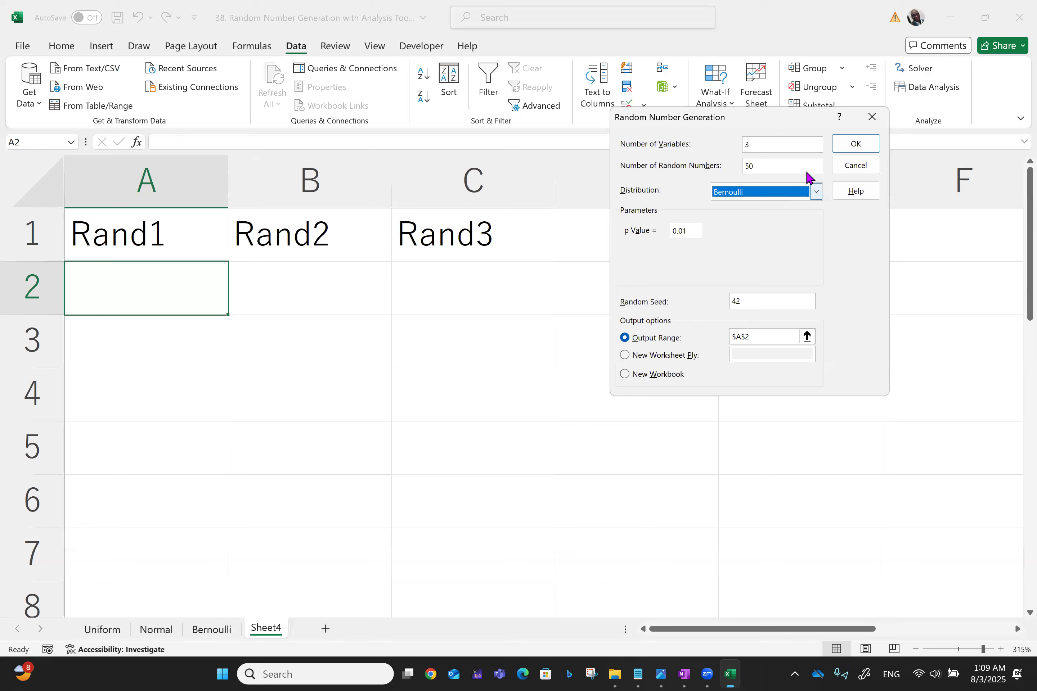
{"action": "left_click", "coordinate": [816, 192]}
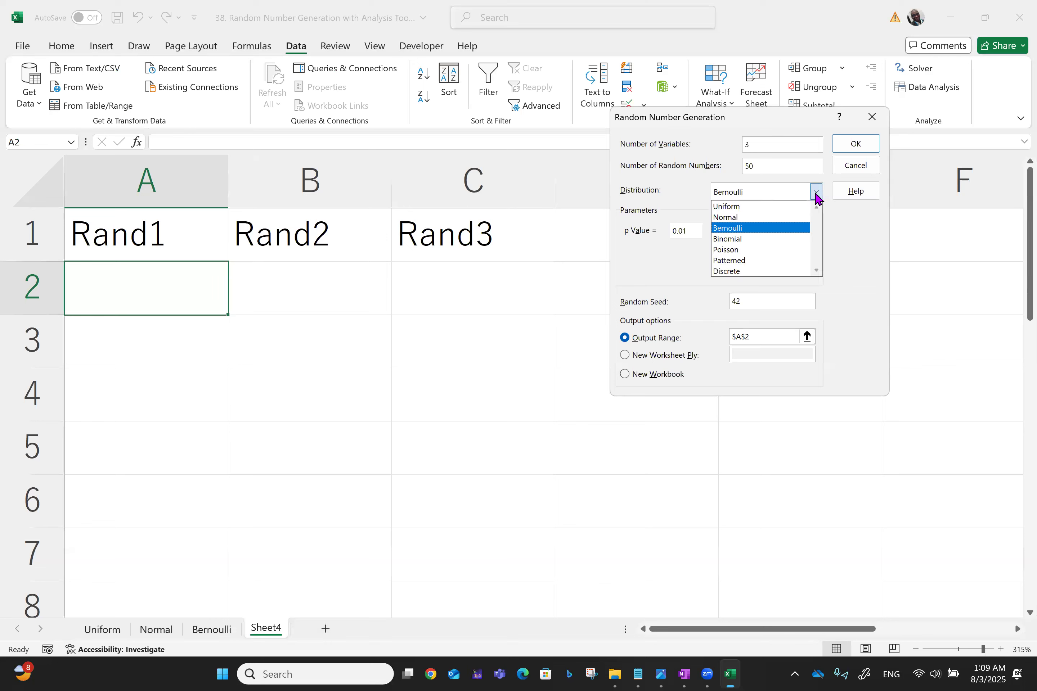
{"action": "left_click", "coordinate": [758, 241]}
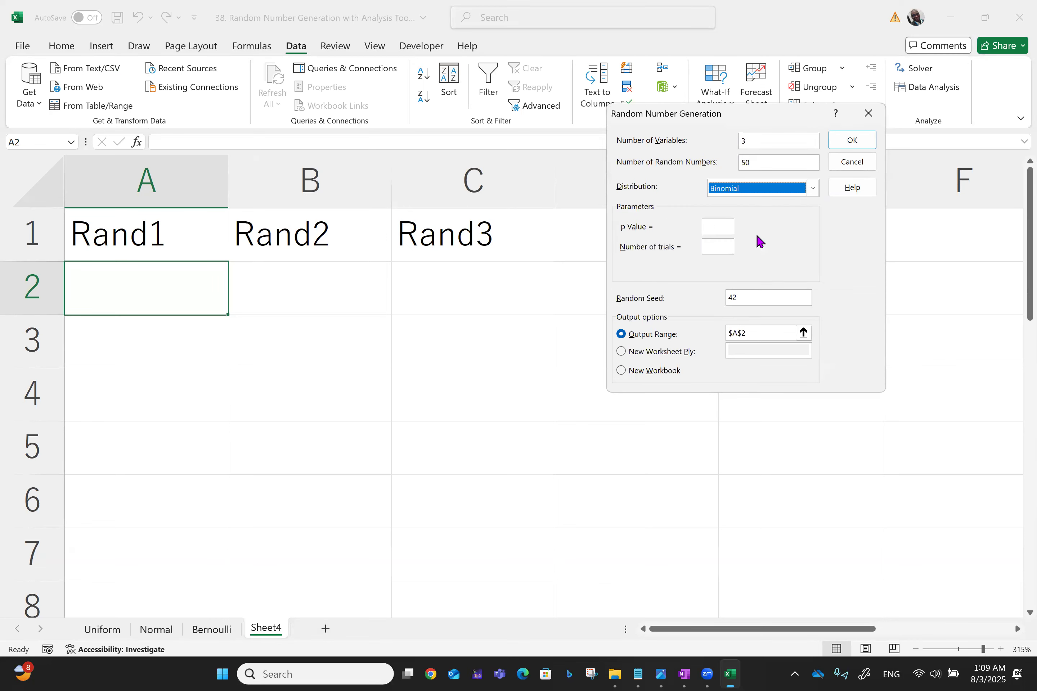
Step: Set the p value to 0.01 and the number of trials to 5, and generate the binomial random numbers
{"action": "left_click", "coordinate": [716, 228]}
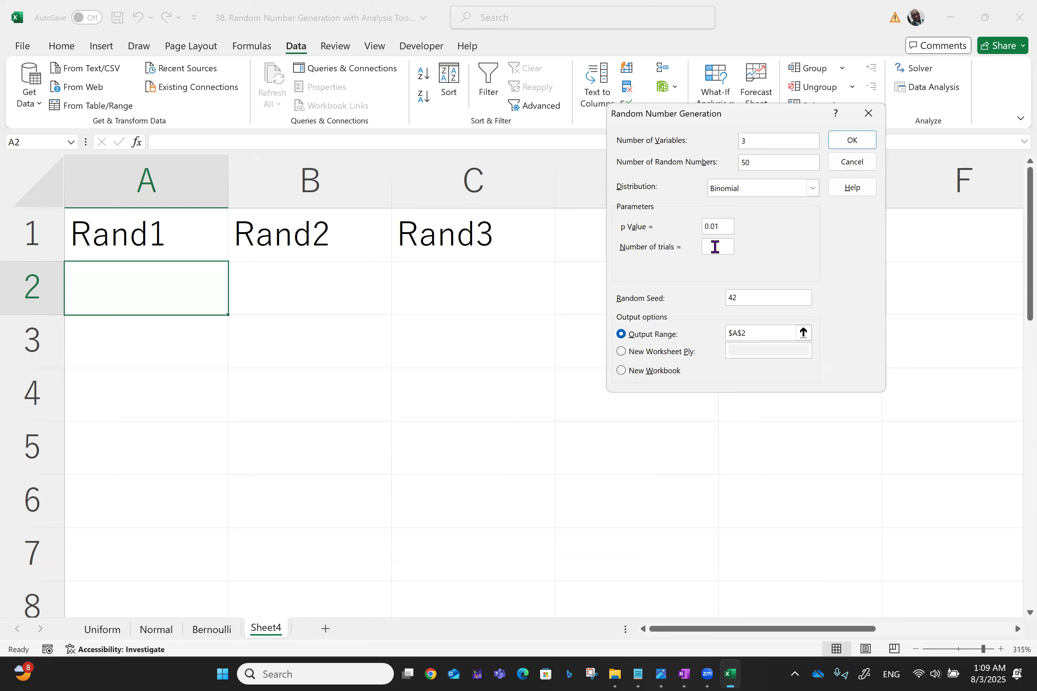
{"action": "left_click", "coordinate": [715, 247]}
{"action": "left_click", "coordinate": [851, 142]}
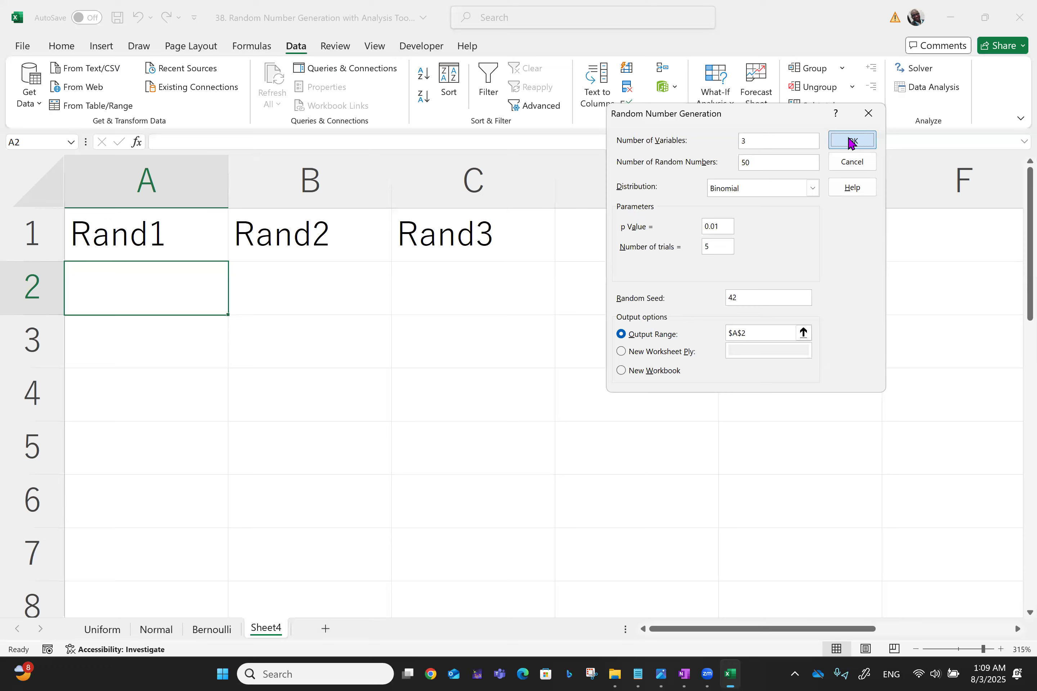
Step: Examine the generated binomial values down past the last row and return to cell A1
{"action": "key", "text": "Down"}
{"action": "key", "text": "Down"}
{"action": "key", "text": "Down"}
{"action": "key", "text": "Down"}
{"action": "key", "text": "Down"}
{"action": "key", "text": "Down"}
{"action": "key", "text": "Down"}
{"action": "key", "text": "Down"}
{"action": "key", "text": "Down"}
{"action": "key", "text": "Down"}
{"action": "key", "text": "Down"}
{"action": "key", "text": "Down"}
{"action": "key", "text": "Down"}
{"action": "key", "text": "Down"}
{"action": "key", "text": "Down"}
{"action": "key", "text": "Down"}
{"action": "key", "text": "Down"}
{"action": "key", "text": "Down"}
{"action": "key", "text": "Down"}
{"action": "key", "text": "Down"}
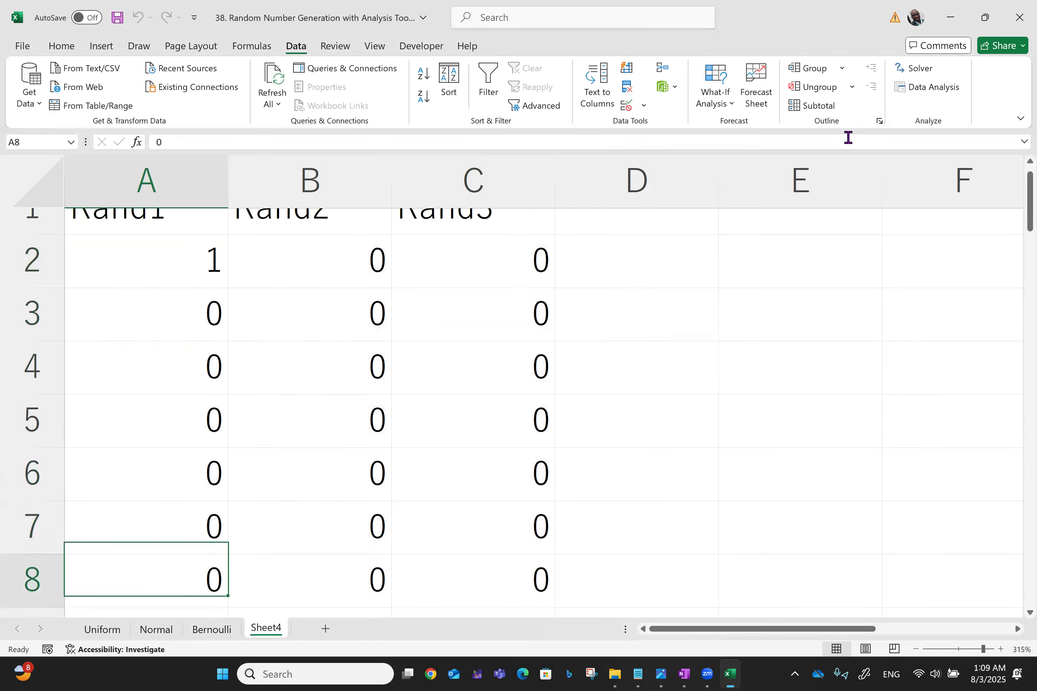
{"action": "key", "text": "Down"}
{"action": "key", "text": "Down"}
{"action": "key", "text": "Down"}
{"action": "key", "text": "Down"}
{"action": "key", "text": "Down"}
{"action": "key", "text": "Down"}
{"action": "key", "text": "Down"}
{"action": "key", "text": "Down"}
{"action": "key", "text": "Down"}
{"action": "key", "text": "Down"}
{"action": "key", "text": "Down"}
{"action": "key", "text": "Down"}
{"action": "key", "text": "Down"}
{"action": "key", "text": "Down"}
{"action": "key", "text": "Down"}
{"action": "key", "text": "Down"}
{"action": "key", "text": "Down"}
{"action": "key", "text": "Down"}
{"action": "key", "text": "Down"}
{"action": "key", "text": "Down"}
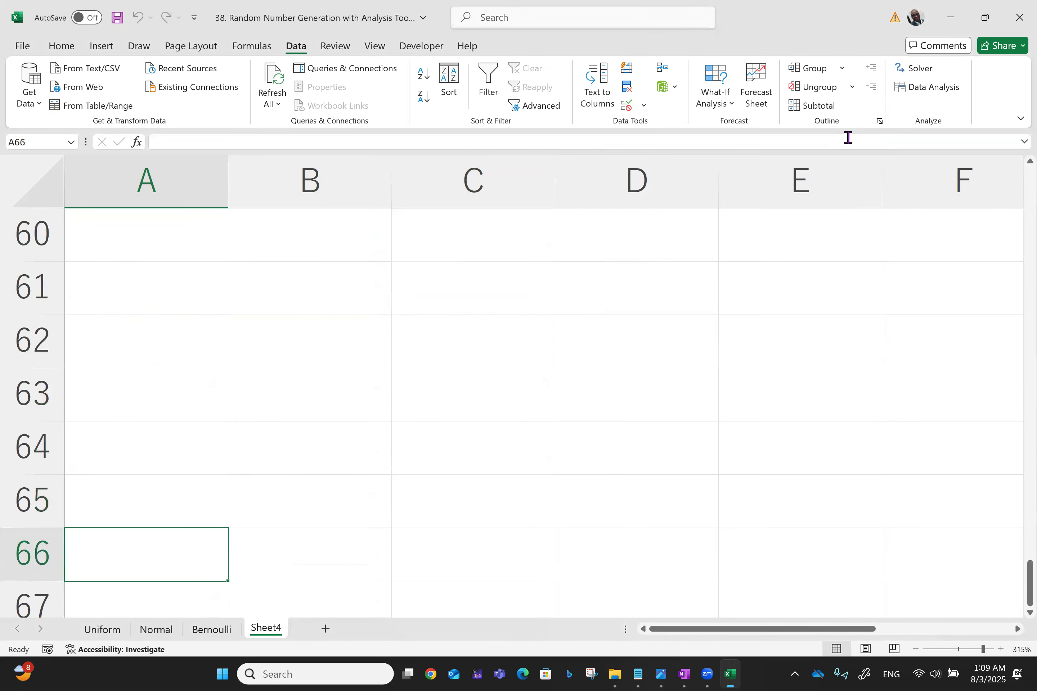
{"action": "key", "text": "Up"}
{"action": "key", "text": "Up"}
{"action": "key", "text": "Up"}
{"action": "key", "text": "Up"}
{"action": "key", "text": "Up"}
{"action": "key", "text": "Up"}
{"action": "key", "text": "Up"}
{"action": "key", "text": "Up"}
{"action": "key", "text": "Up"}
{"action": "key", "text": "Up"}
{"action": "key", "text": "Up"}
{"action": "key", "text": "Up"}
{"action": "key", "text": "Up"}
{"action": "key", "text": "Up"}
{"action": "key", "text": "Up"}
{"action": "key", "text": "Up"}
{"action": "key", "text": "Up"}
{"action": "key", "text": "Up"}
{"action": "key", "text": "Up"}
{"action": "key", "text": "Up"}
{"action": "key", "text": "Up"}
{"action": "key", "text": "Up"}
{"action": "key", "text": "Up"}
{"action": "key", "text": "Up"}
{"action": "key", "text": "Up"}
{"action": "key", "text": "Up"}
{"action": "key", "text": "Up"}
{"action": "key", "text": "Up"}
{"action": "key", "text": "Up"}
{"action": "key", "text": "Up"}
{"action": "key", "text": "Up"}
{"action": "key", "text": "Up"}
{"action": "key", "text": "Up"}
{"action": "key", "text": "Up"}
{"action": "key", "text": "Up"}
{"action": "key", "text": "Up"}
{"action": "key", "text": "Up"}
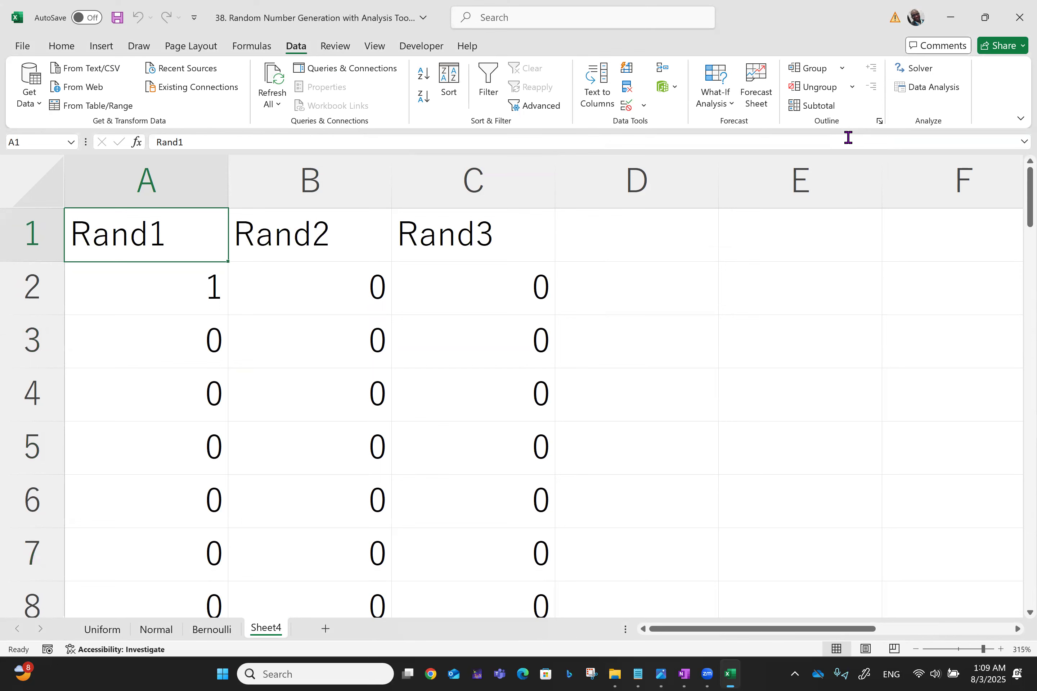
Step: Format the table in A1:C51 with centred text and borders on all cells, and make its header row bold
{"action": "key", "text": "ctrl+shift+End"}
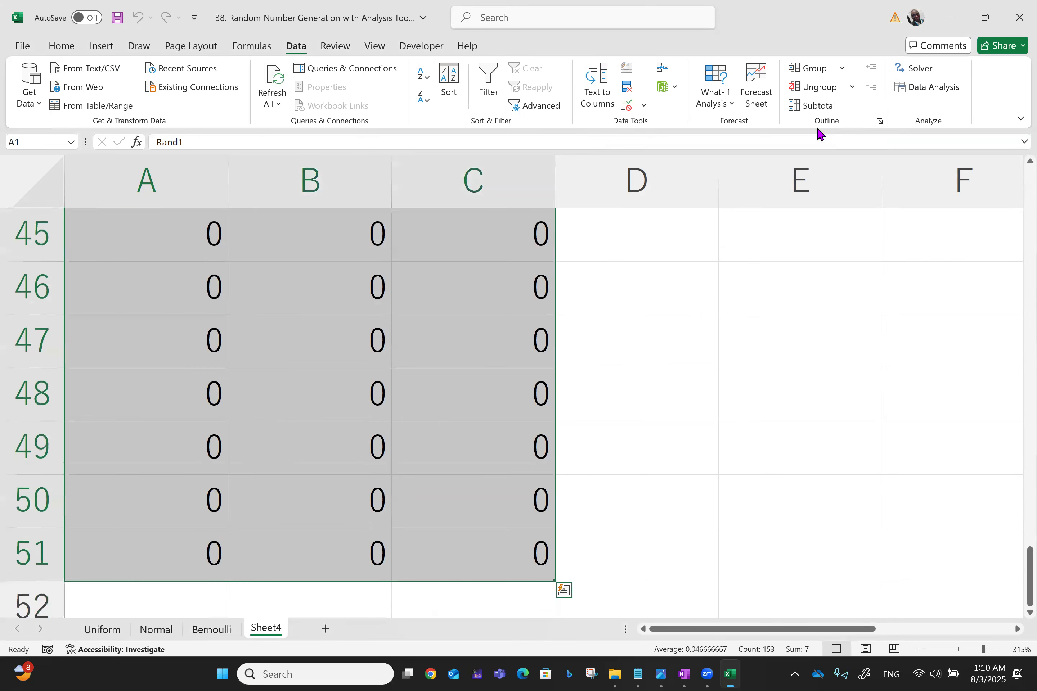
{"action": "left_click", "coordinate": [61, 46]}
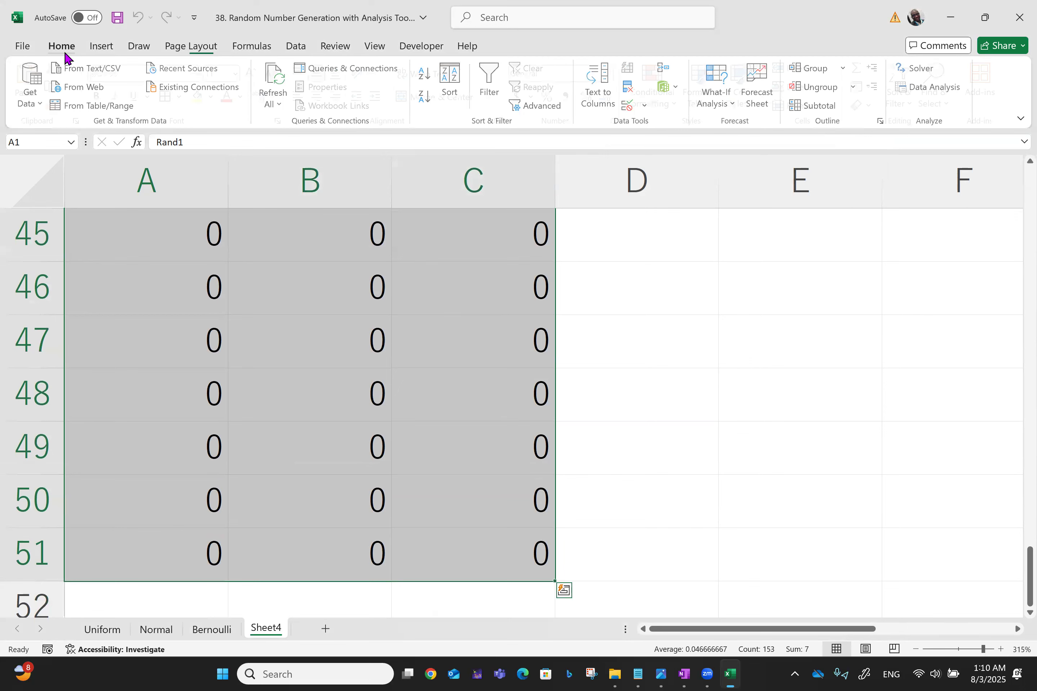
{"action": "left_click", "coordinate": [319, 98]}
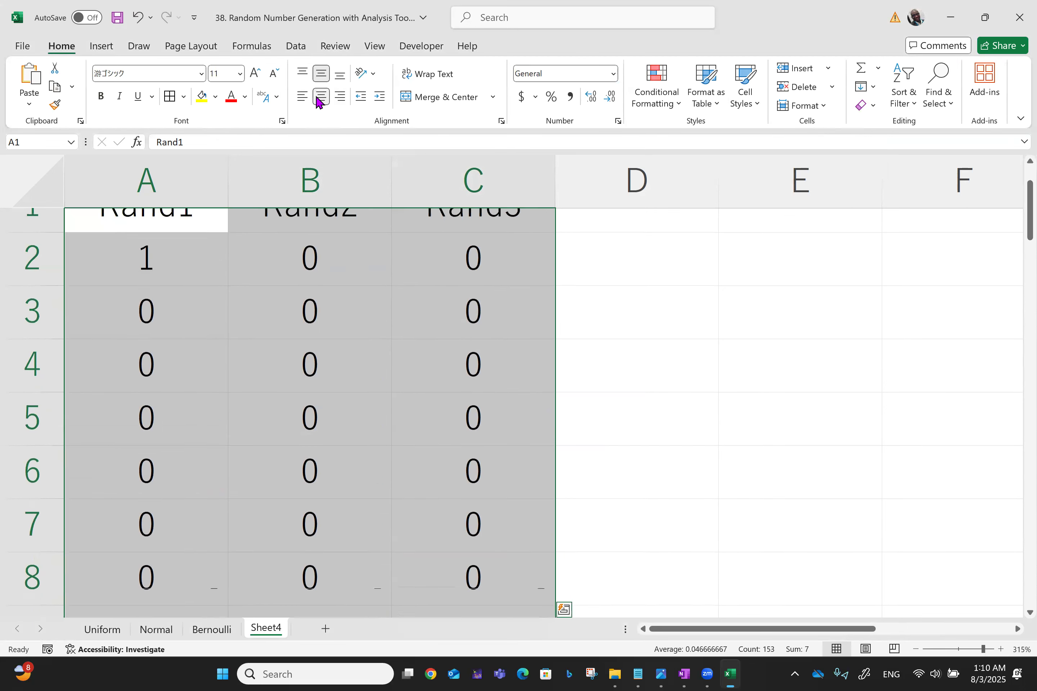
{"action": "left_click", "coordinate": [169, 96]}
{"action": "key", "text": "shift+Right"}
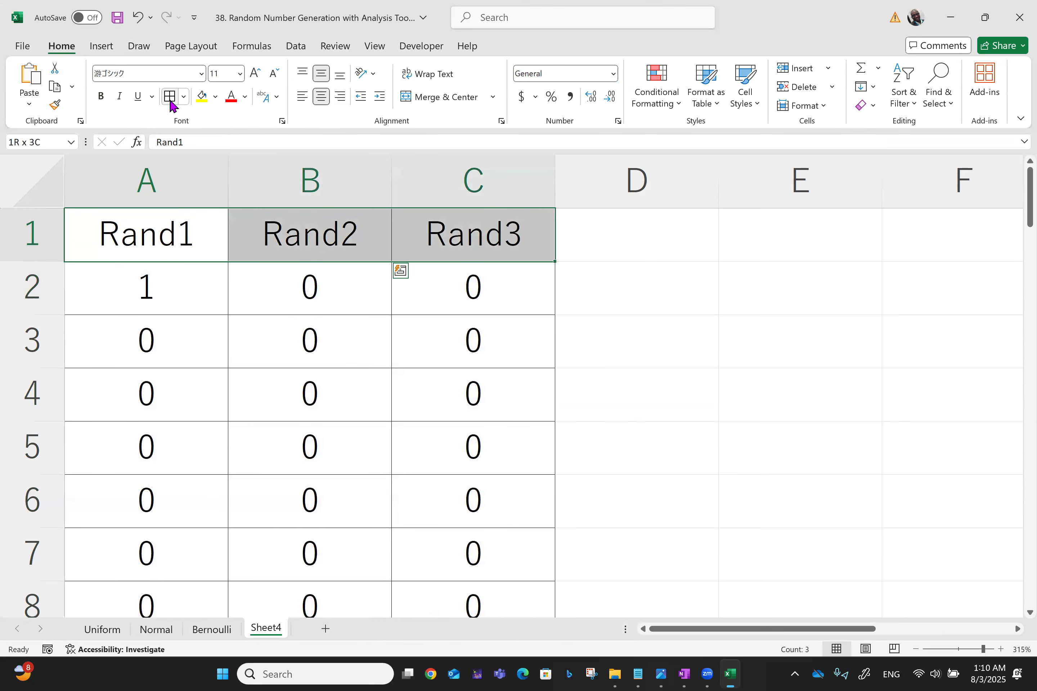
{"action": "key", "text": "ctrl+b"}
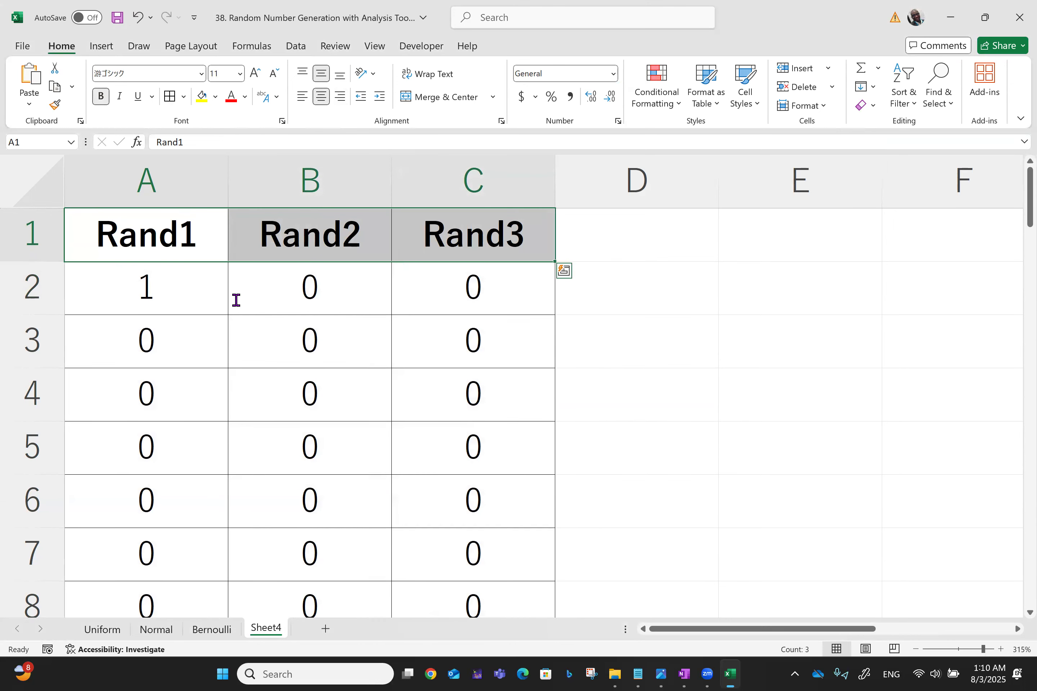
Step: Rename the sheet holding the binomial random numbers as Binomial
{"action": "right_click", "coordinate": [264, 635]}
{"action": "left_click", "coordinate": [307, 463]}
{"action": "type", "text": "Binomial"}
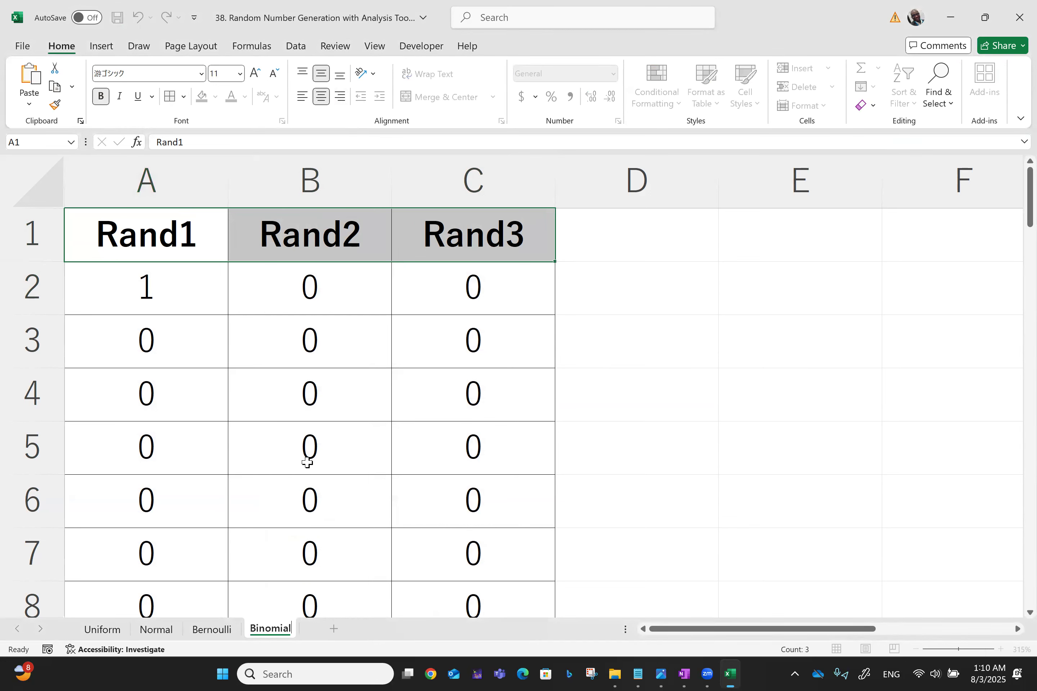
{"action": "key", "text": "Return"}
{"action": "left_click", "coordinate": [466, 531]}
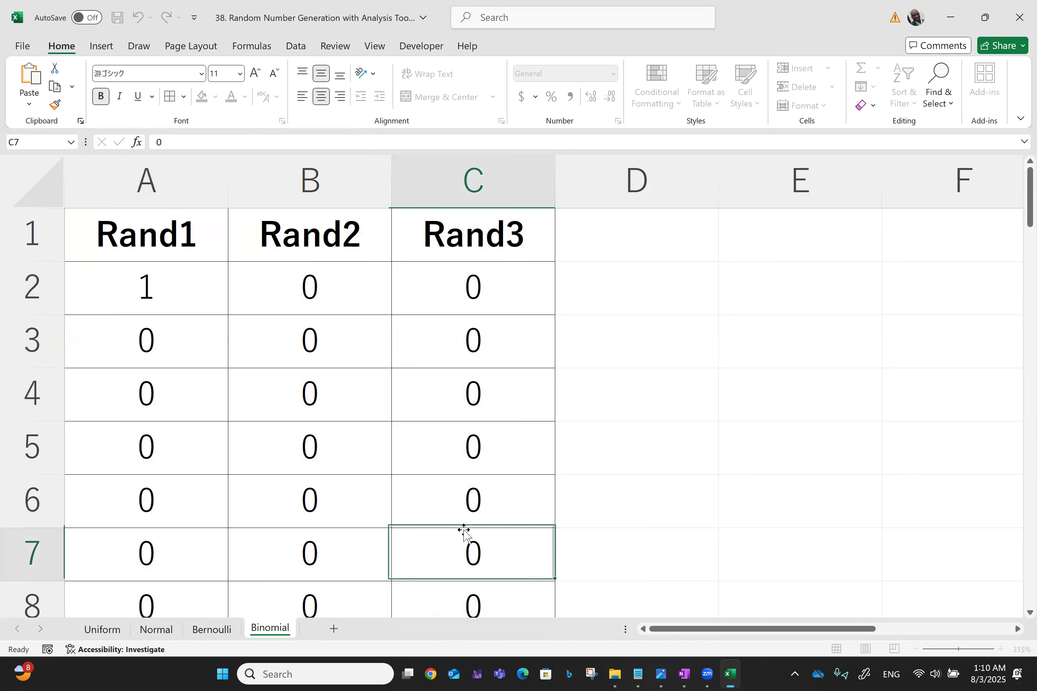
Step: Add a new sheet after Binomial and enter the headers Rand1, Rand2 and Rand3 in A1:C1
{"action": "left_click", "coordinate": [334, 630]}
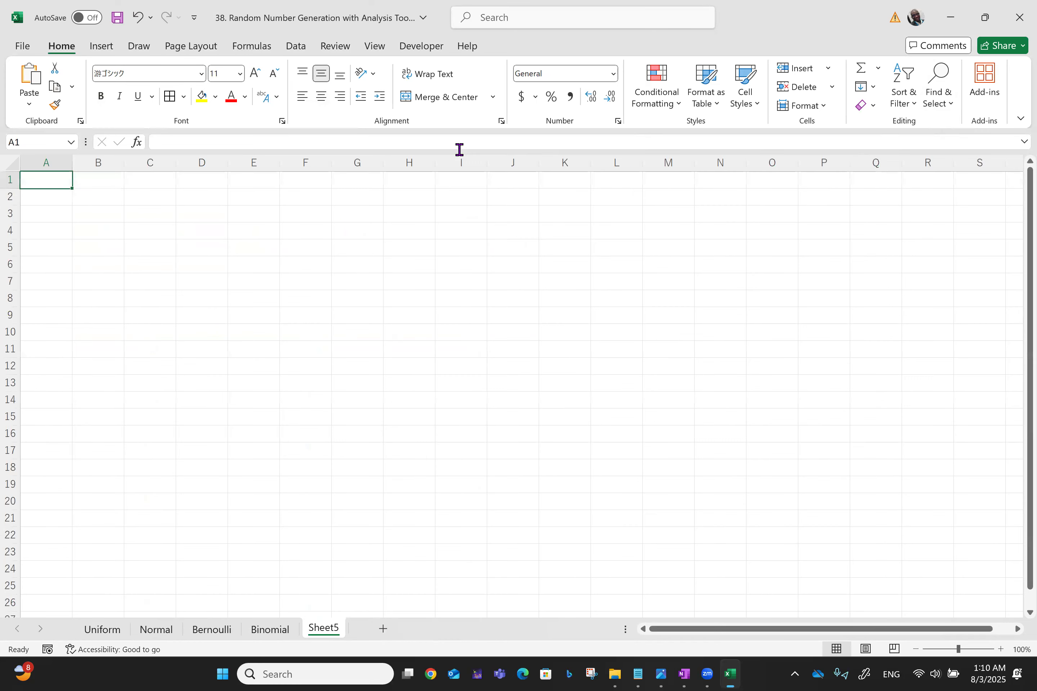
{"action": "left_click", "coordinate": [293, 47]}
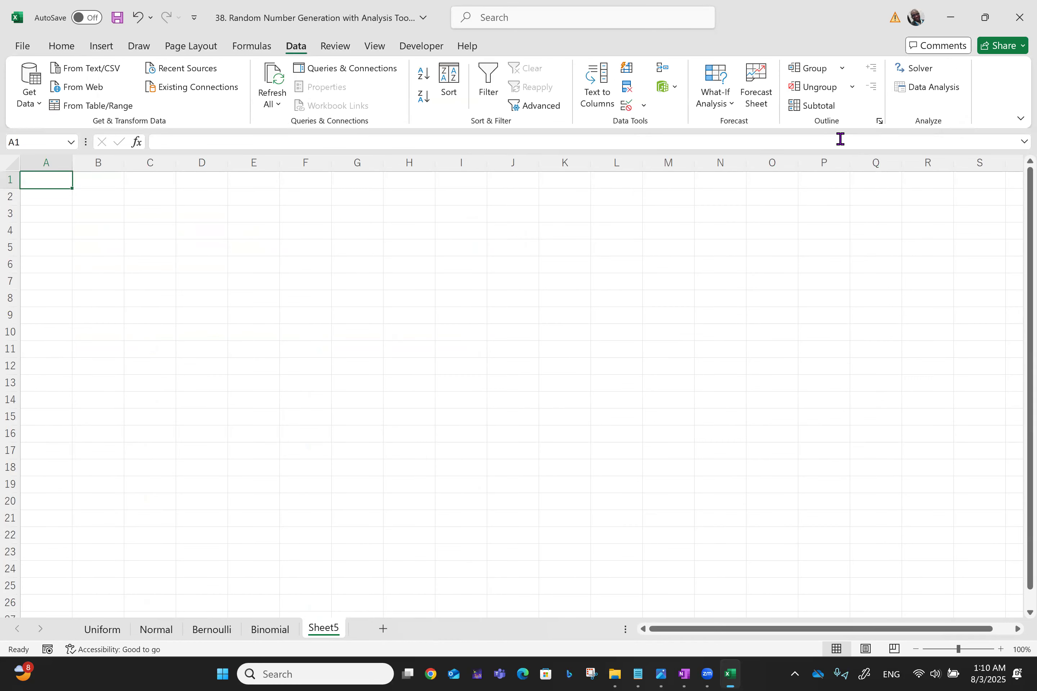
{"action": "scroll", "coordinate": [840, 139], "scroll_direction": "up", "scroll_amount": 10}
{"action": "scroll", "coordinate": [840, 139], "scroll_direction": "up", "scroll_amount": 8}
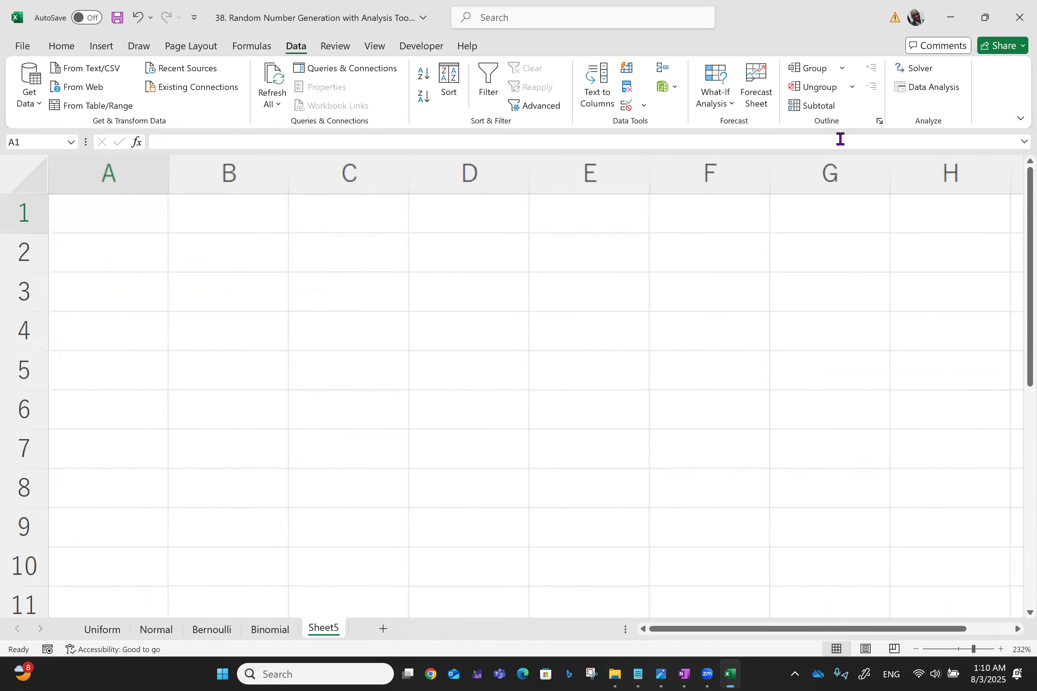
{"action": "type", "text": "Rand"}
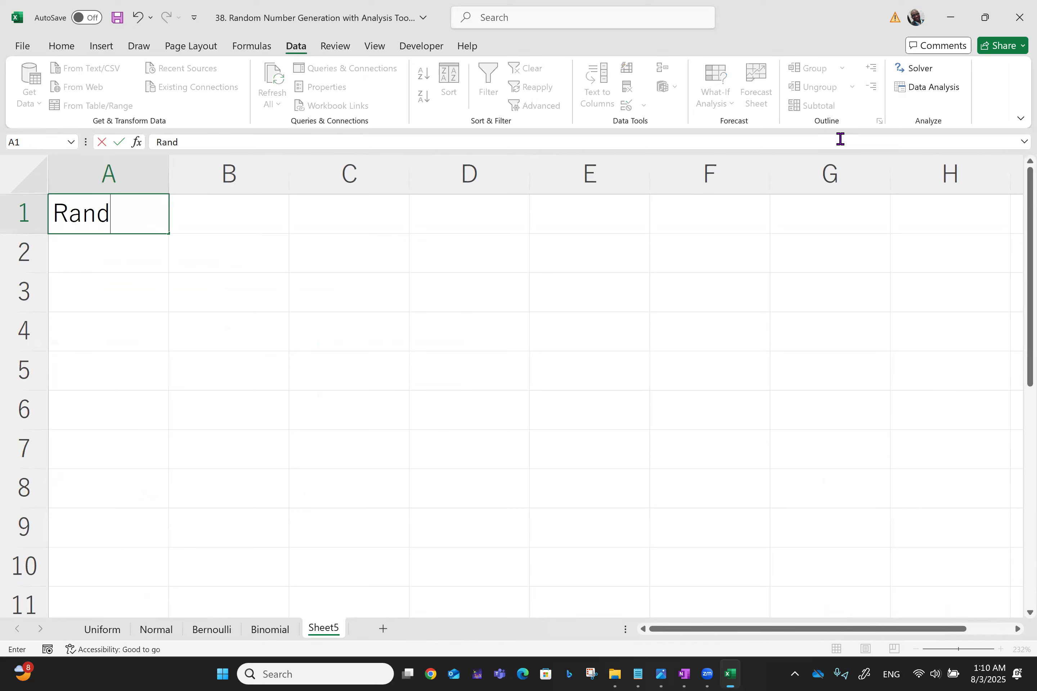
{"action": "type", "text": "1"}
{"action": "key", "text": "Tab"}
{"action": "type", "text": "Rand3"}
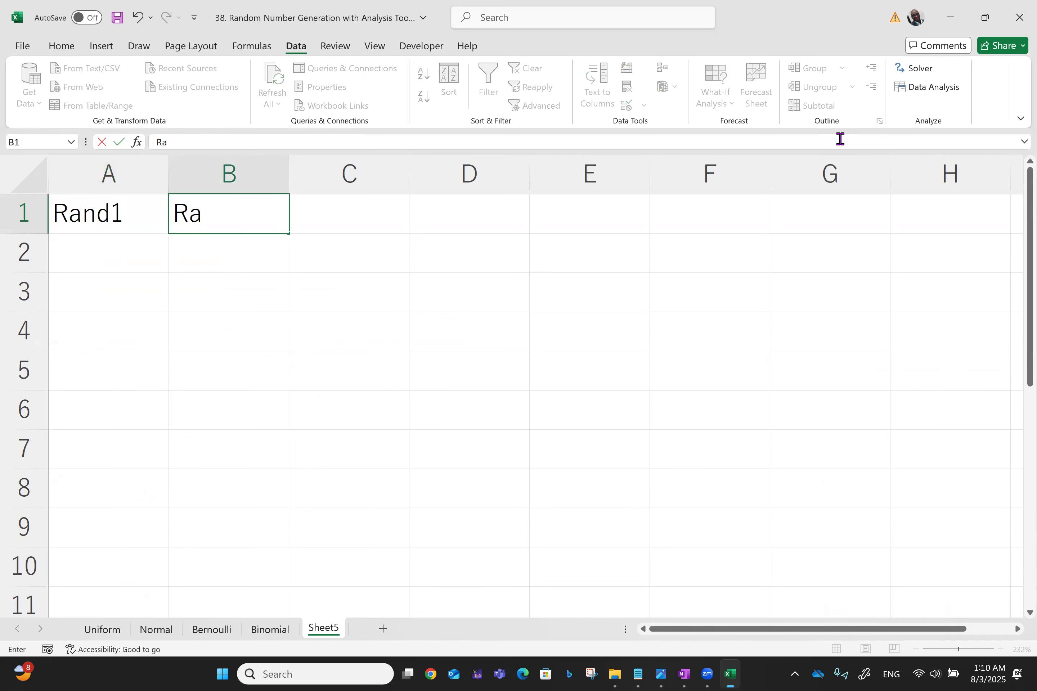
{"action": "key", "text": "BackSpace"}
{"action": "type", "text": "2"}
{"action": "key", "text": "Tab"}
{"action": "type", "text": "Rand3"}
{"action": "key", "text": "Tab"}
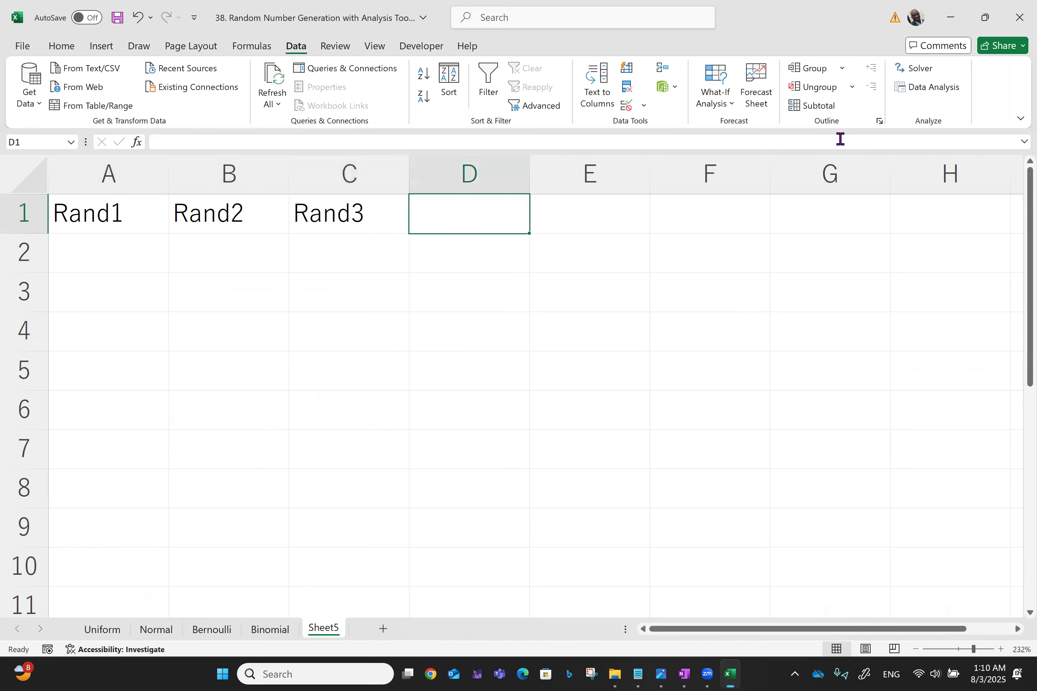
{"action": "key", "text": "Return"}
Step: Generate random numbers from cell A2 with the Poisson distribution and a lambda of 3
{"action": "left_click", "coordinate": [914, 90]}
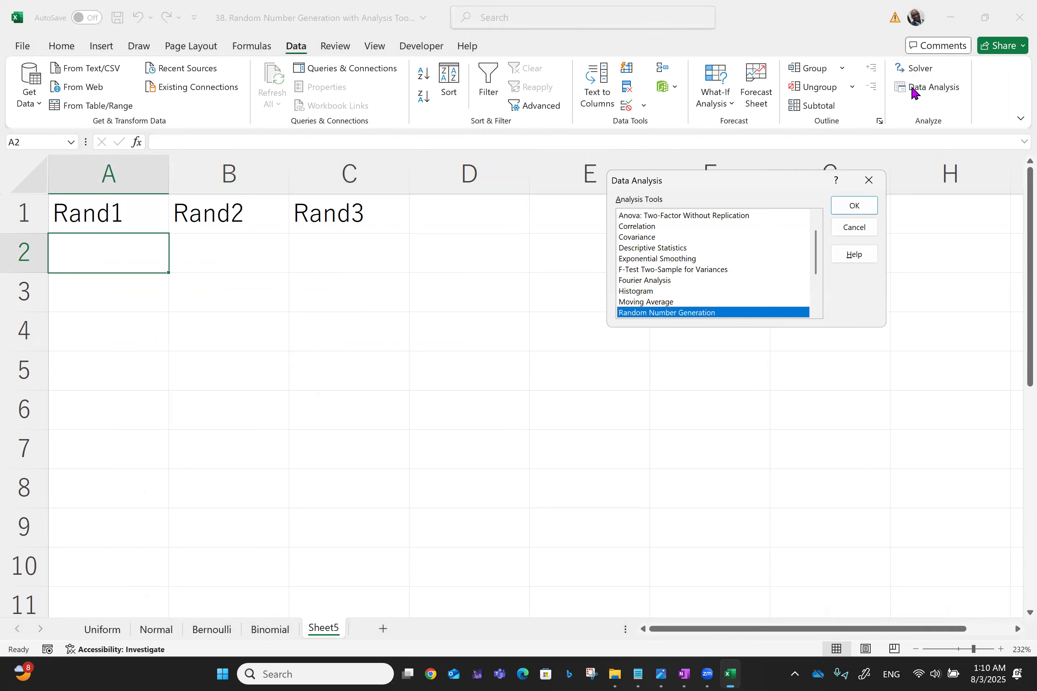
{"action": "left_click", "coordinate": [850, 206]}
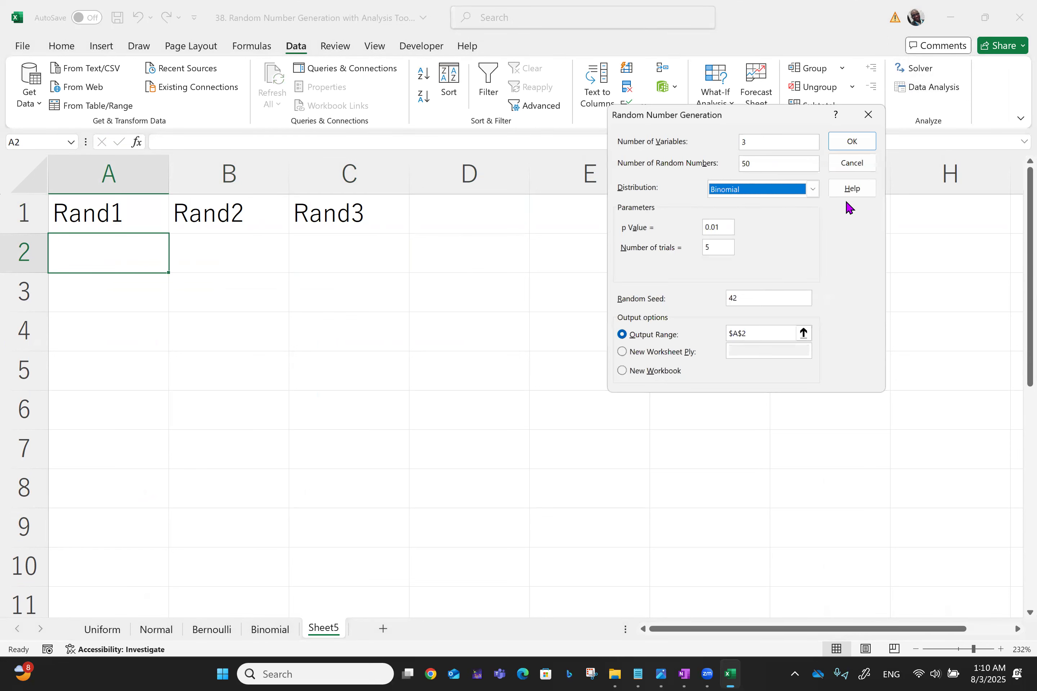
{"action": "left_click", "coordinate": [812, 189]}
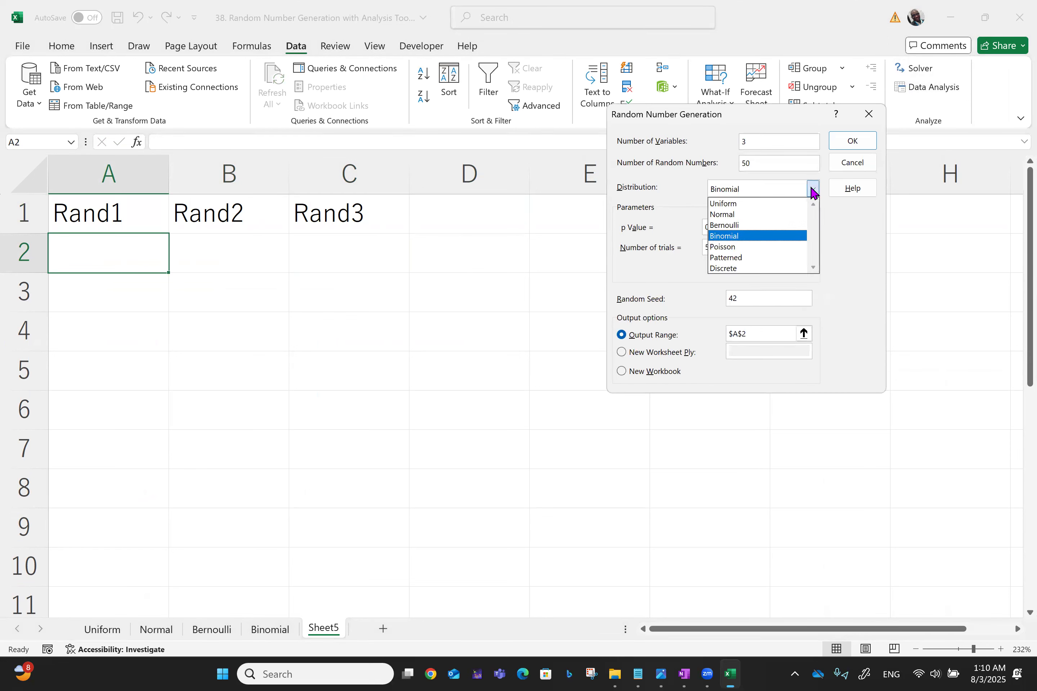
{"action": "left_click", "coordinate": [753, 248]}
{"action": "left_click", "coordinate": [693, 223]}
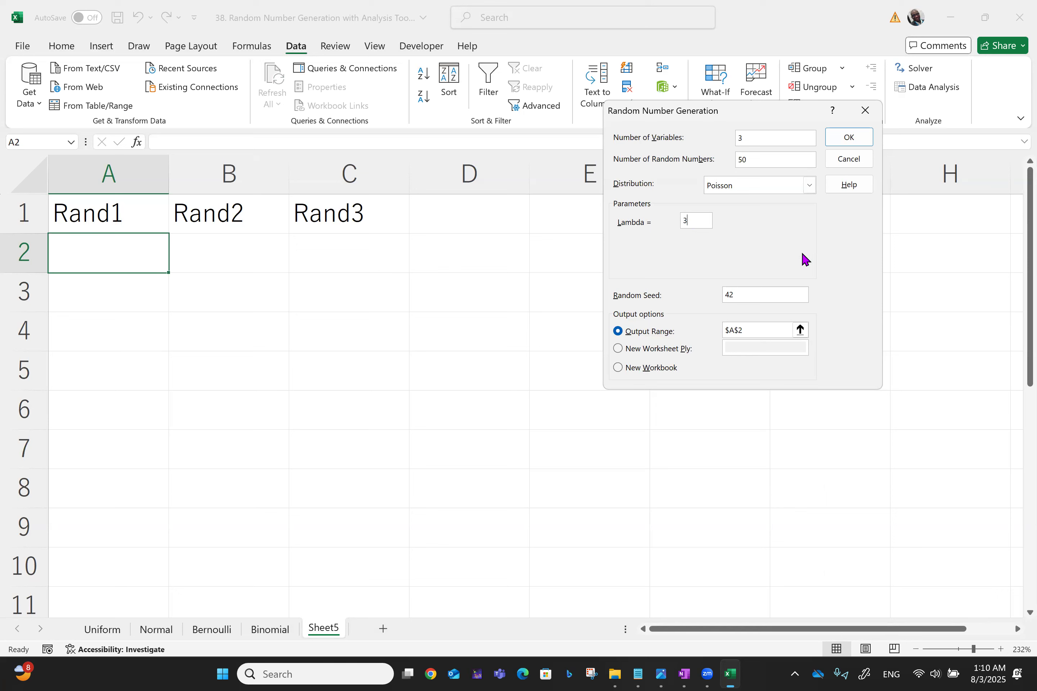
{"action": "left_click", "coordinate": [848, 138]}
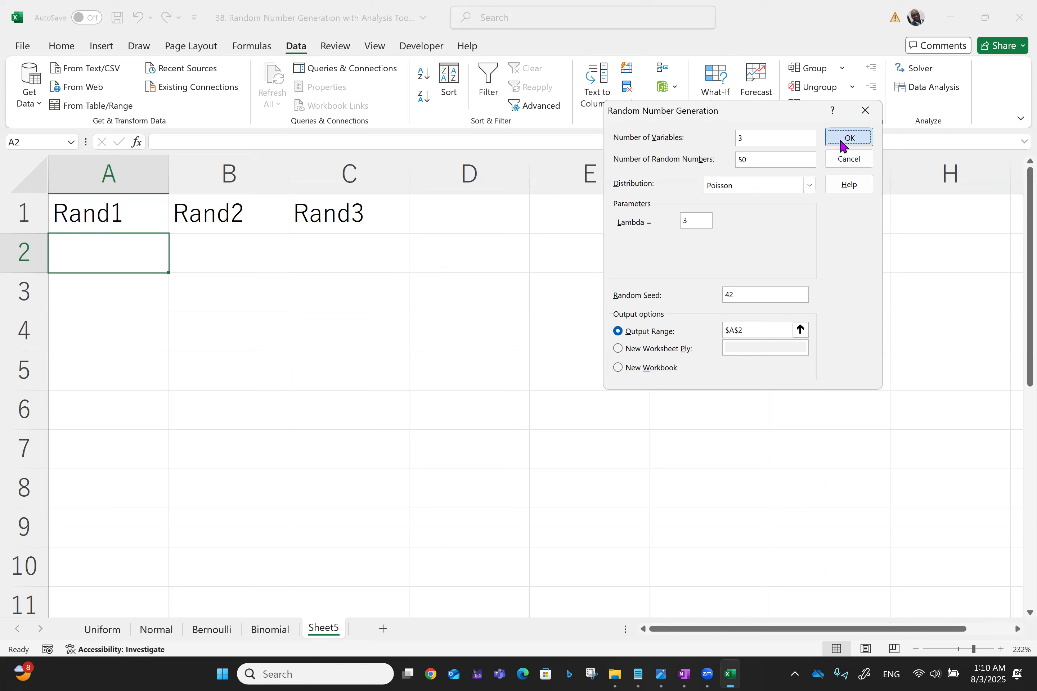
Step: Examine the generated Poisson values down past the last row and return to cell A1
{"action": "key", "text": "Down"}
{"action": "key", "text": "Down"}
{"action": "key", "text": "Down"}
{"action": "key", "text": "Down"}
{"action": "key", "text": "Down"}
{"action": "key", "text": "Down"}
{"action": "key", "text": "Down"}
{"action": "key", "text": "Down"}
{"action": "key", "text": "Down"}
{"action": "key", "text": "Down"}
{"action": "key", "text": "Down"}
{"action": "key", "text": "Down"}
{"action": "key", "text": "Down"}
{"action": "key", "text": "Down"}
{"action": "key", "text": "Down"}
{"action": "key", "text": "Down"}
{"action": "key", "text": "Down"}
{"action": "key", "text": "Down"}
{"action": "key", "text": "Down"}
{"action": "key", "text": "Down"}
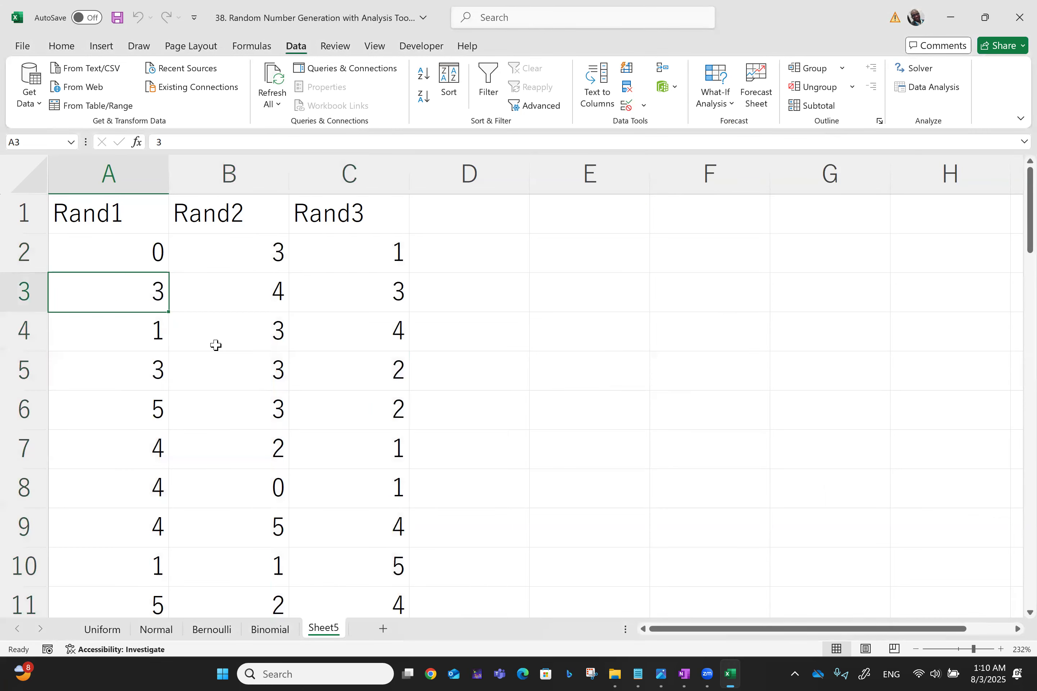
{"action": "key", "text": "Down"}
{"action": "key", "text": "Down"}
{"action": "key", "text": "Down"}
{"action": "key", "text": "Down"}
{"action": "key", "text": "Down"}
{"action": "key", "text": "Down"}
{"action": "key", "text": "Down"}
{"action": "key", "text": "Down"}
{"action": "key", "text": "Down"}
{"action": "key", "text": "Down"}
{"action": "key", "text": "Down"}
{"action": "key", "text": "Down"}
{"action": "key", "text": "Down"}
{"action": "key", "text": "Down"}
{"action": "key", "text": "Down"}
{"action": "key", "text": "Down"}
{"action": "key", "text": "Down"}
{"action": "key", "text": "Down"}
{"action": "key", "text": "Down"}
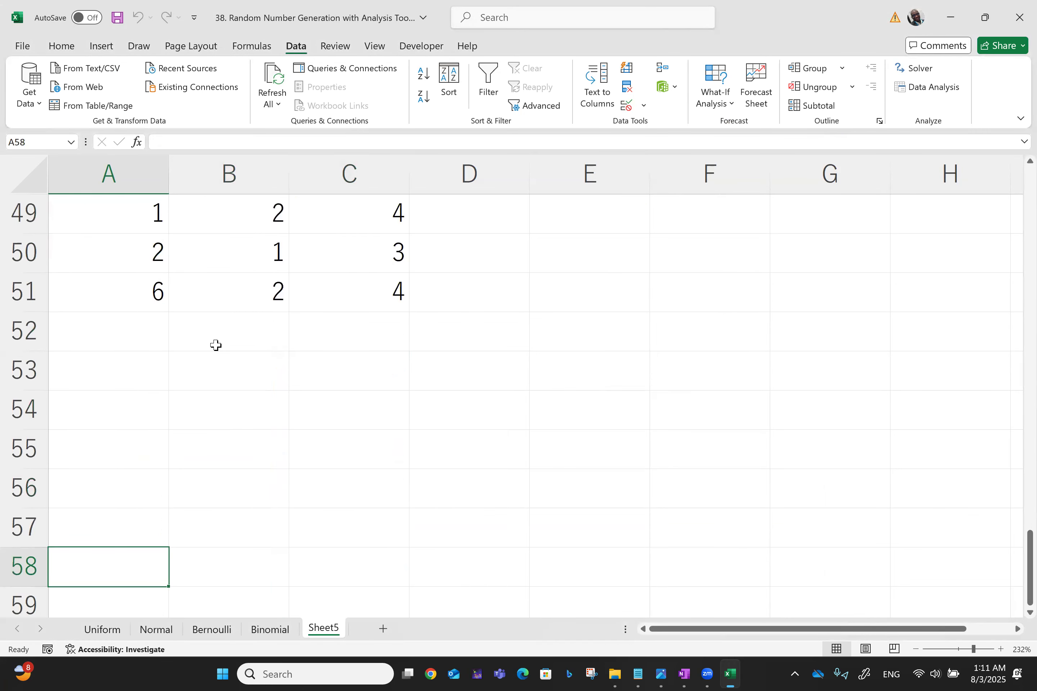
{"action": "key", "text": "Up"}
{"action": "key", "text": "Up"}
{"action": "key", "text": "Up"}
{"action": "key", "text": "Up"}
{"action": "key", "text": "Up"}
{"action": "key", "text": "Up"}
{"action": "key", "text": "Up"}
{"action": "key", "text": "Up"}
{"action": "key", "text": "Up"}
{"action": "key", "text": "Up"}
{"action": "key", "text": "Up"}
{"action": "key", "text": "Up"}
{"action": "key", "text": "Up"}
{"action": "key", "text": "Up"}
{"action": "key", "text": "Up"}
{"action": "key", "text": "Up"}
{"action": "key", "text": "Up"}
{"action": "key", "text": "Up"}
{"action": "key", "text": "Up"}
{"action": "key", "text": "Up"}
{"action": "key", "text": "Up"}
{"action": "key", "text": "Up"}
{"action": "key", "text": "Up"}
{"action": "key", "text": "Up"}
{"action": "key", "text": "Up"}
{"action": "key", "text": "Up"}
{"action": "key", "text": "Up"}
{"action": "key", "text": "Up"}
{"action": "key", "text": "Up"}
{"action": "key", "text": "Up"}
{"action": "key", "text": "Up"}
{"action": "key", "text": "Up"}
{"action": "key", "text": "Up"}
{"action": "key", "text": "Up"}
{"action": "key", "text": "Up"}
{"action": "key", "text": "Up"}
{"action": "key", "text": "Up"}
{"action": "key", "text": "Up"}
{"action": "key", "text": "Up"}
{"action": "key", "text": "Up"}
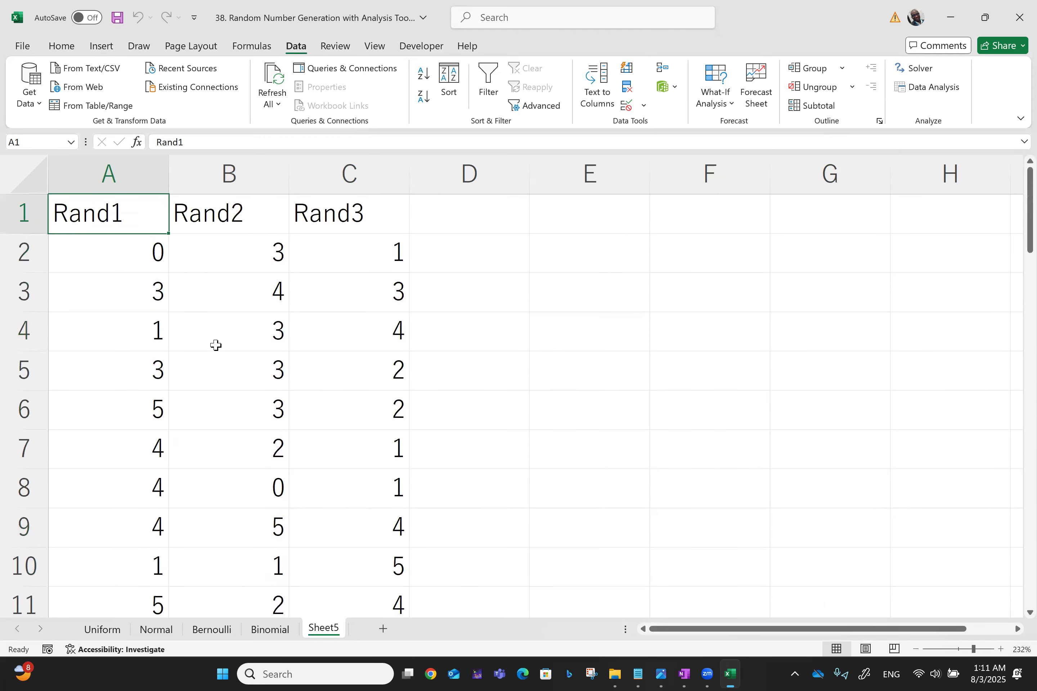
Step: Centre the text and add all borders in A1:C51, and make the header row bold
{"action": "key", "text": "ctrl+shift+End"}
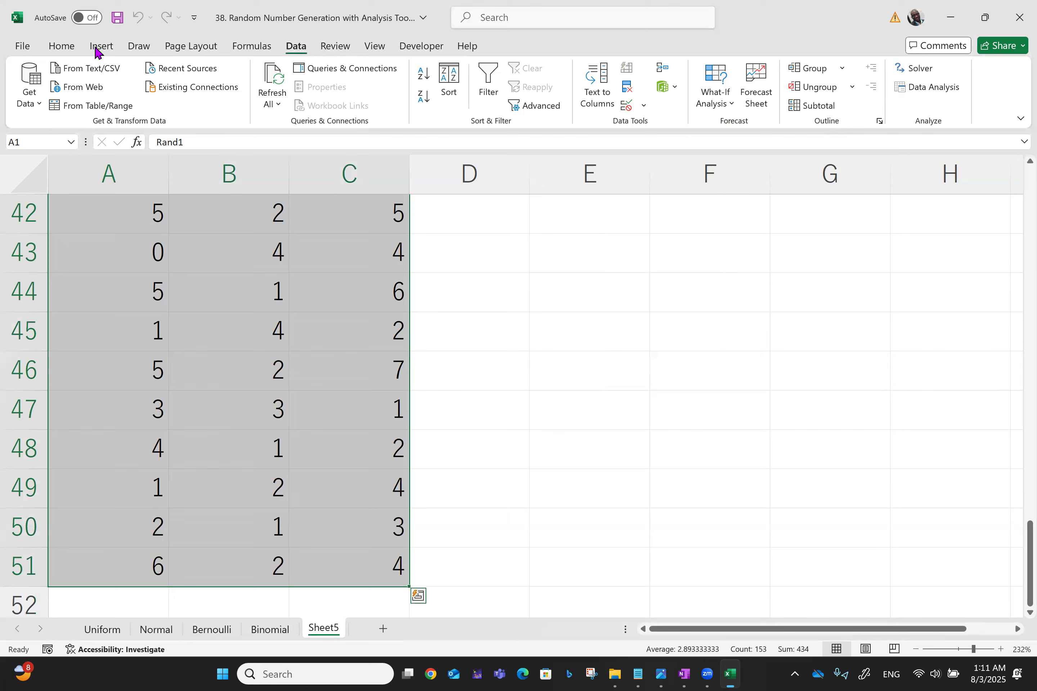
{"action": "left_click", "coordinate": [62, 45]}
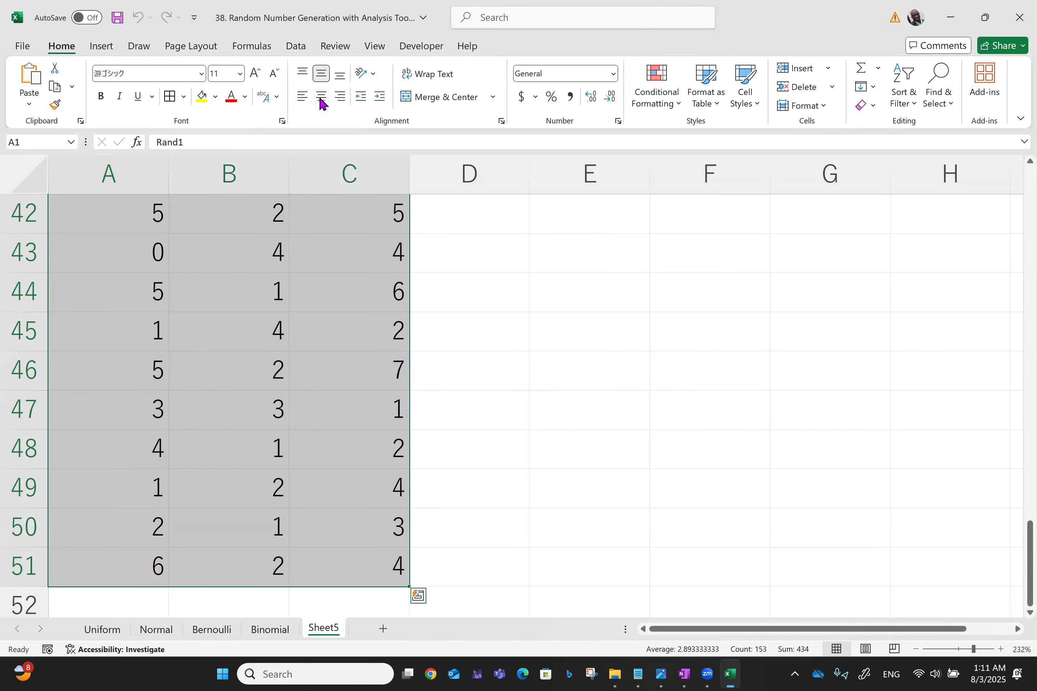
{"action": "left_click", "coordinate": [322, 101]}
{"action": "left_click", "coordinate": [172, 98]}
{"action": "key", "text": "ctrl+Home"}
{"action": "key", "text": "ctrl+shift+Right"}
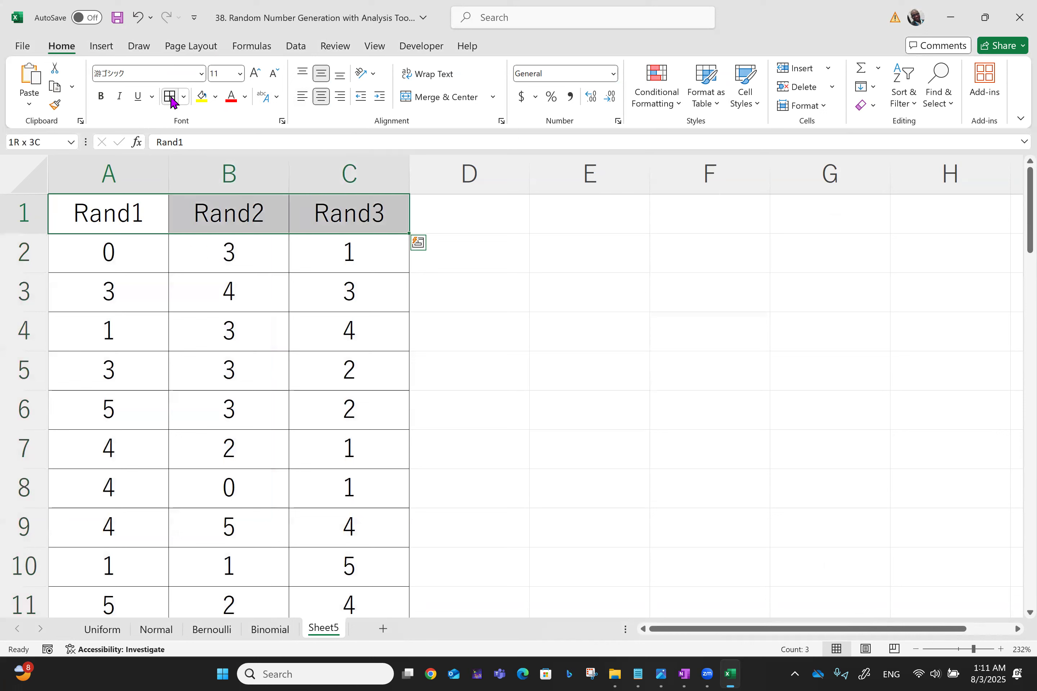
{"action": "key", "text": "ctrl+b"}
{"action": "key", "text": "ctrl+Home"}
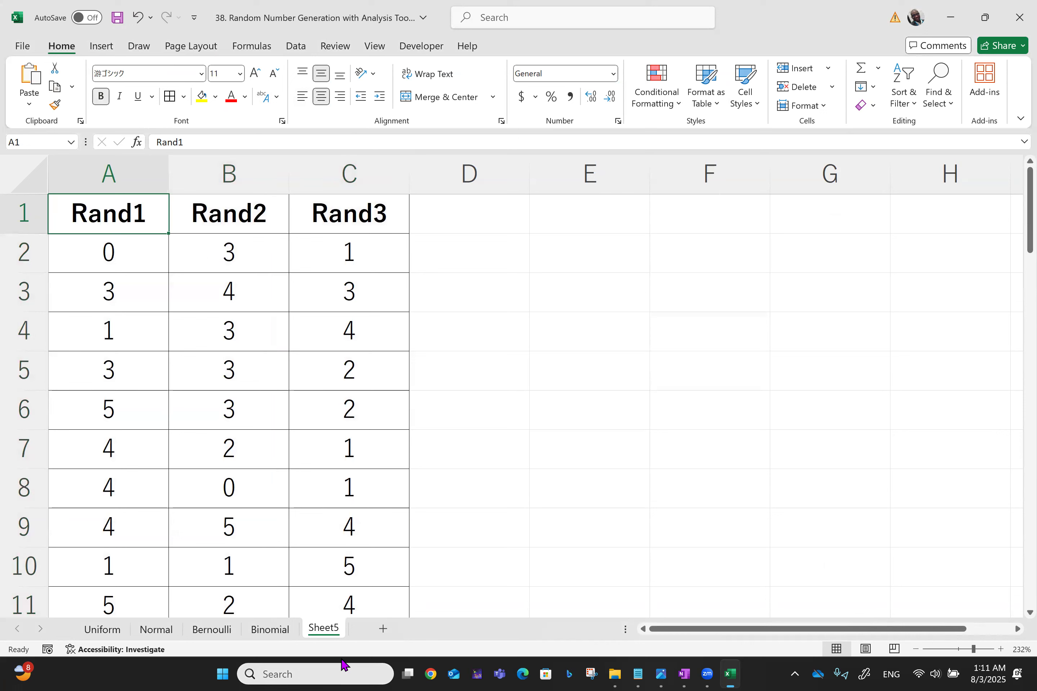
Step: Rename the sheet holding the Poisson random numbers as Poisson
{"action": "right_click", "coordinate": [322, 630]}
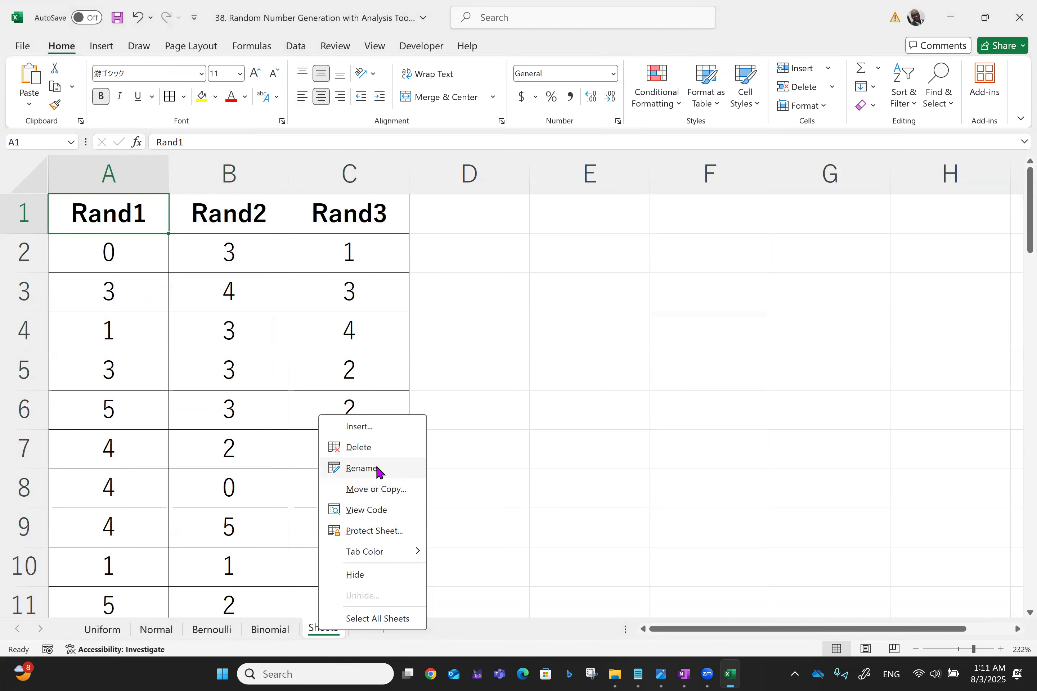
{"action": "left_click", "coordinate": [362, 469]}
{"action": "type", "text": "Poisson"}
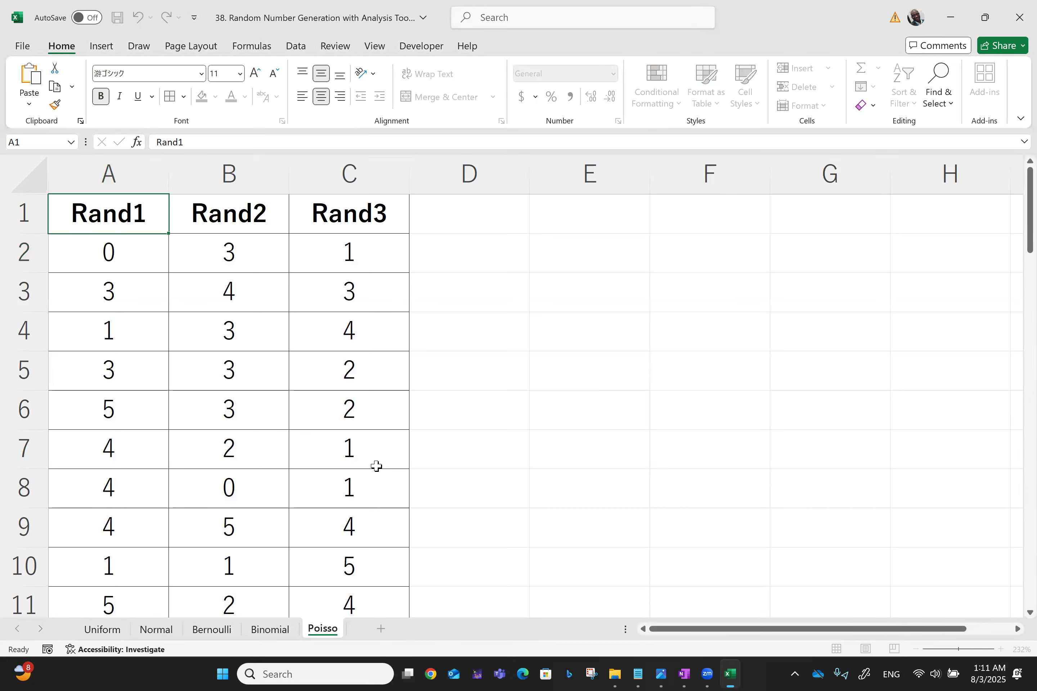
{"action": "left_click", "coordinate": [69, 227]}
Step: Add a new sheet after Poisson and start Random Number Generation there with the Patterned distribution
{"action": "left_click", "coordinate": [388, 630]}
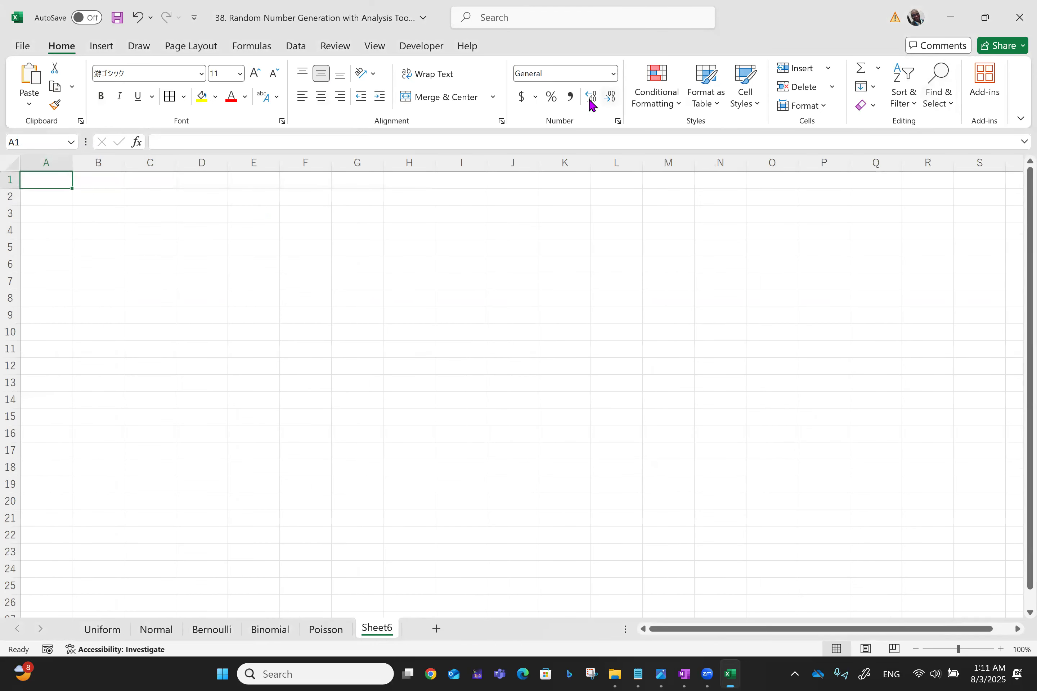
{"action": "left_click", "coordinate": [293, 47]}
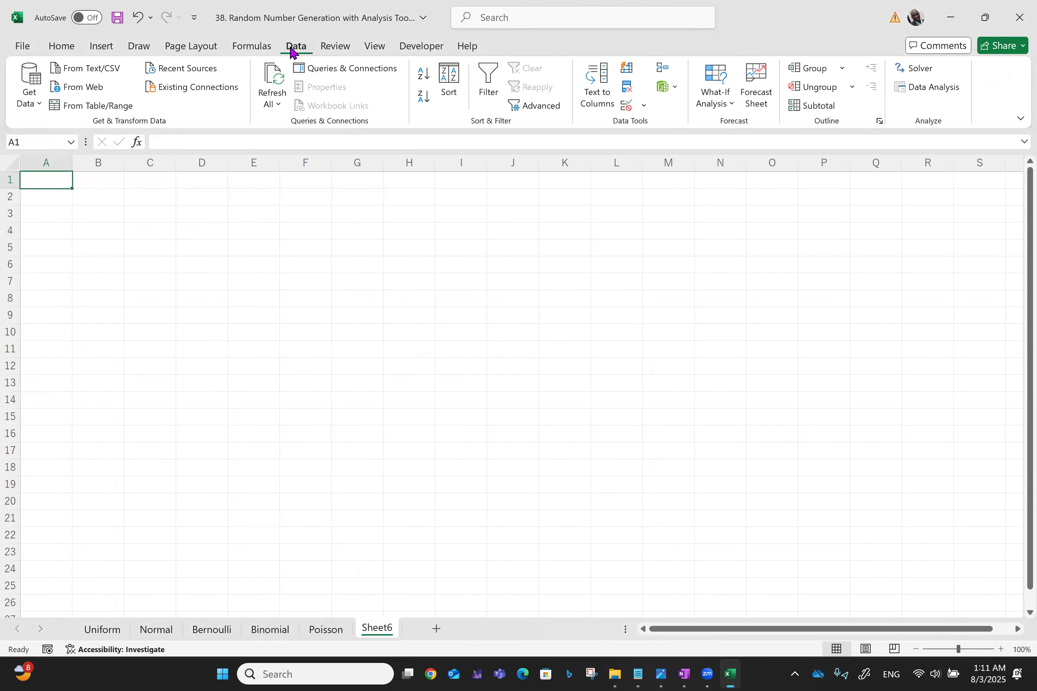
{"action": "left_click", "coordinate": [922, 88]}
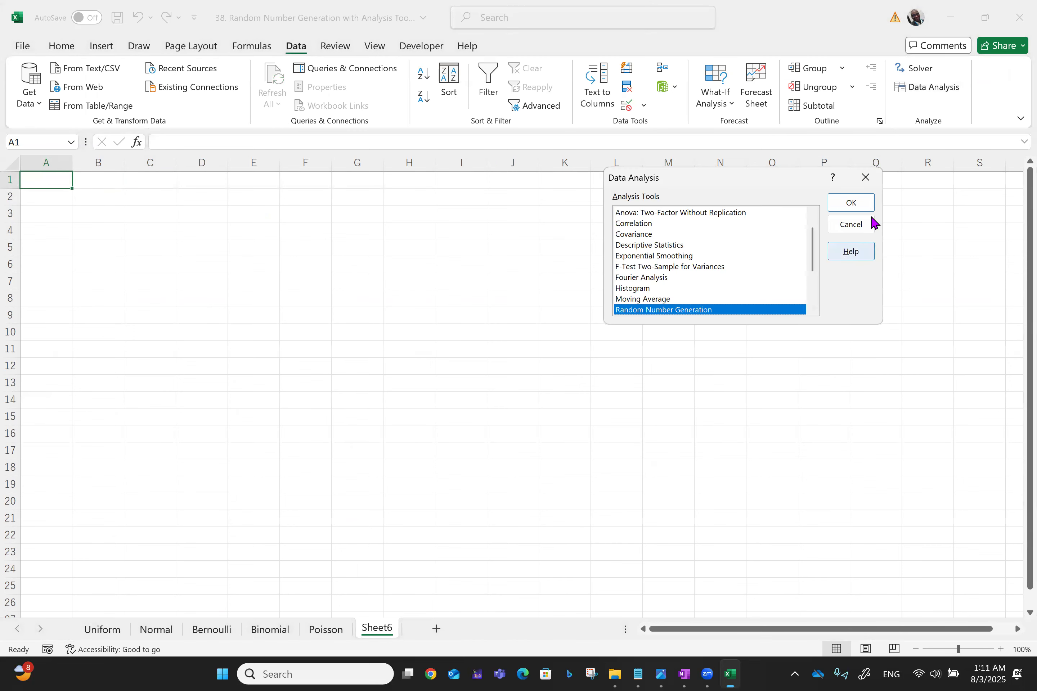
{"action": "left_click", "coordinate": [864, 205]}
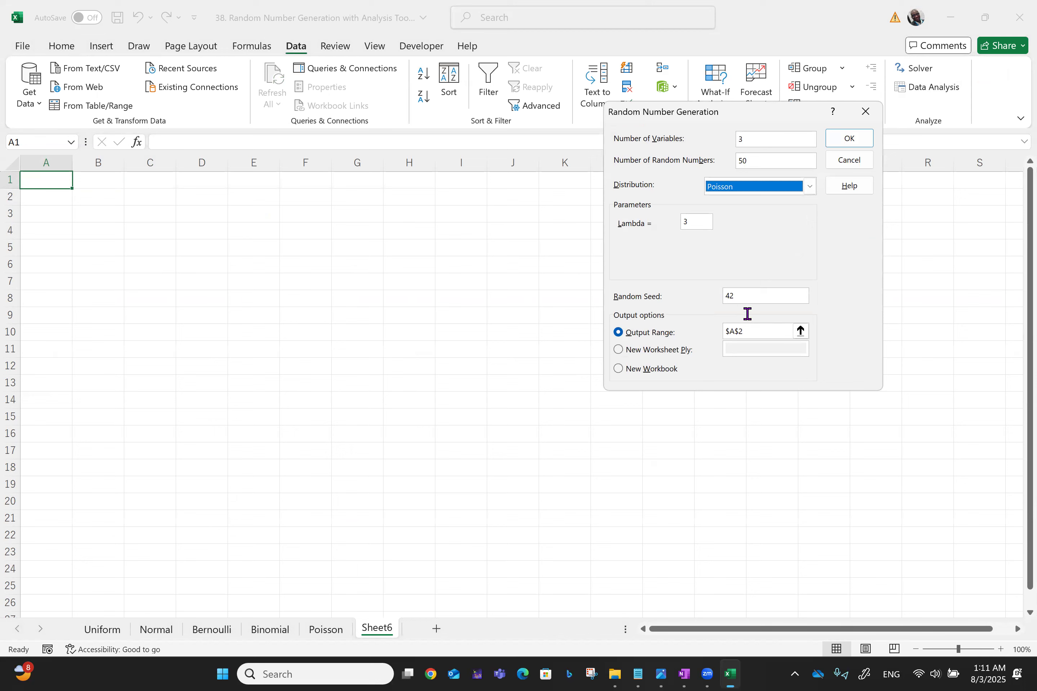
{"action": "left_click", "coordinate": [808, 186]}
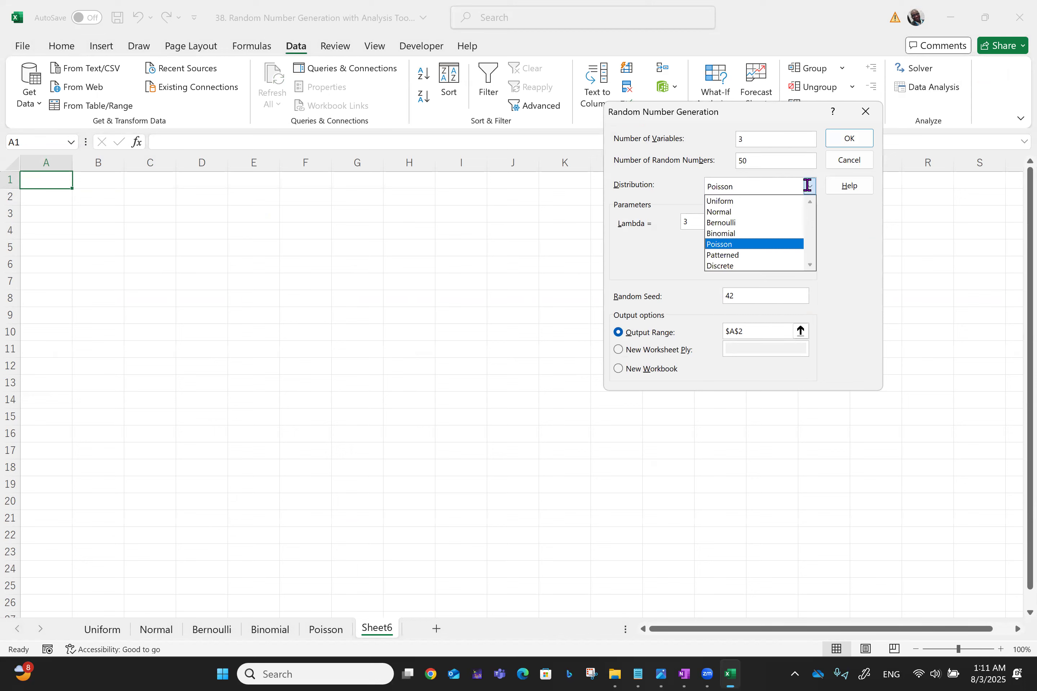
{"action": "left_click", "coordinate": [736, 254]}
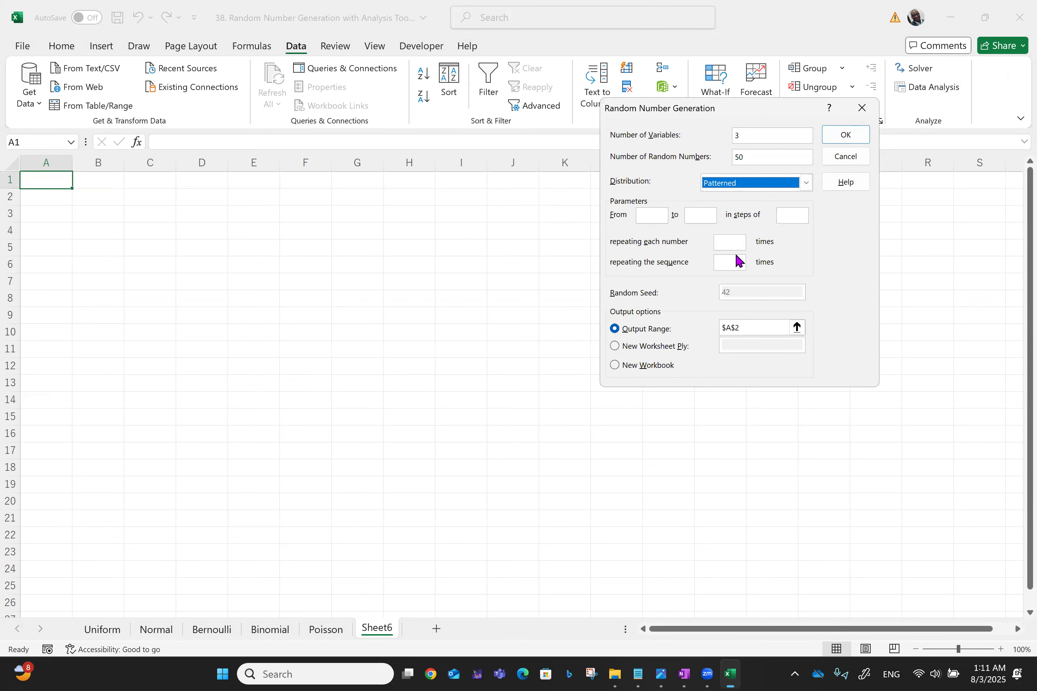
Step: Generate the pattern from 1 to 10 in steps of 0.1, repeating each number 3 times and the sequence 2 times
{"action": "left_click", "coordinate": [643, 215]}
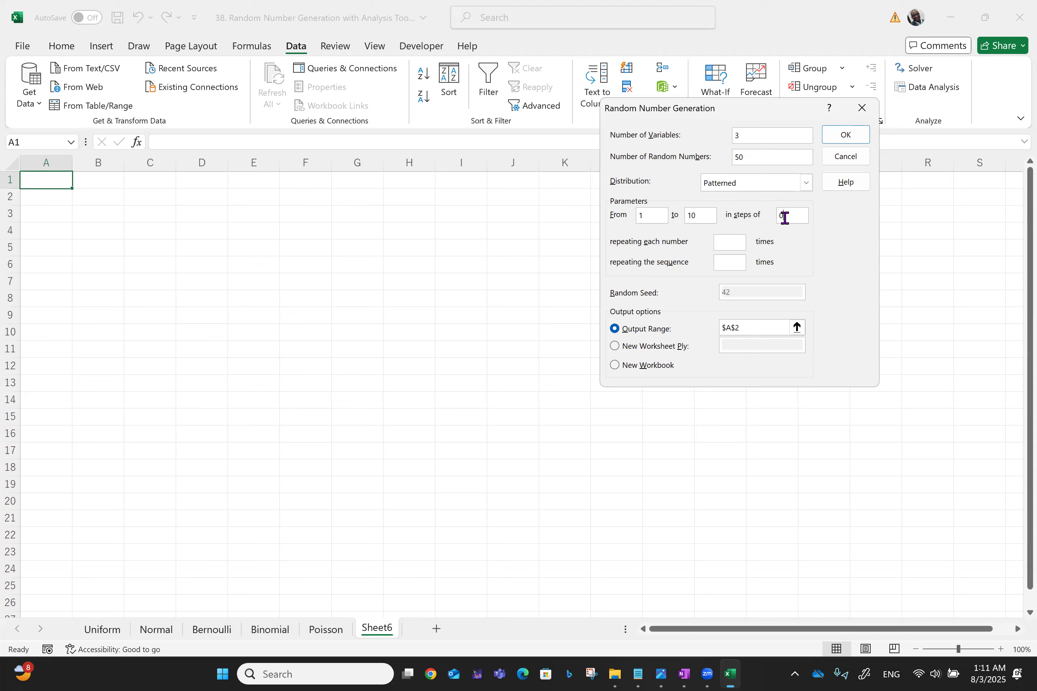
{"action": "type", "text": ".1"}
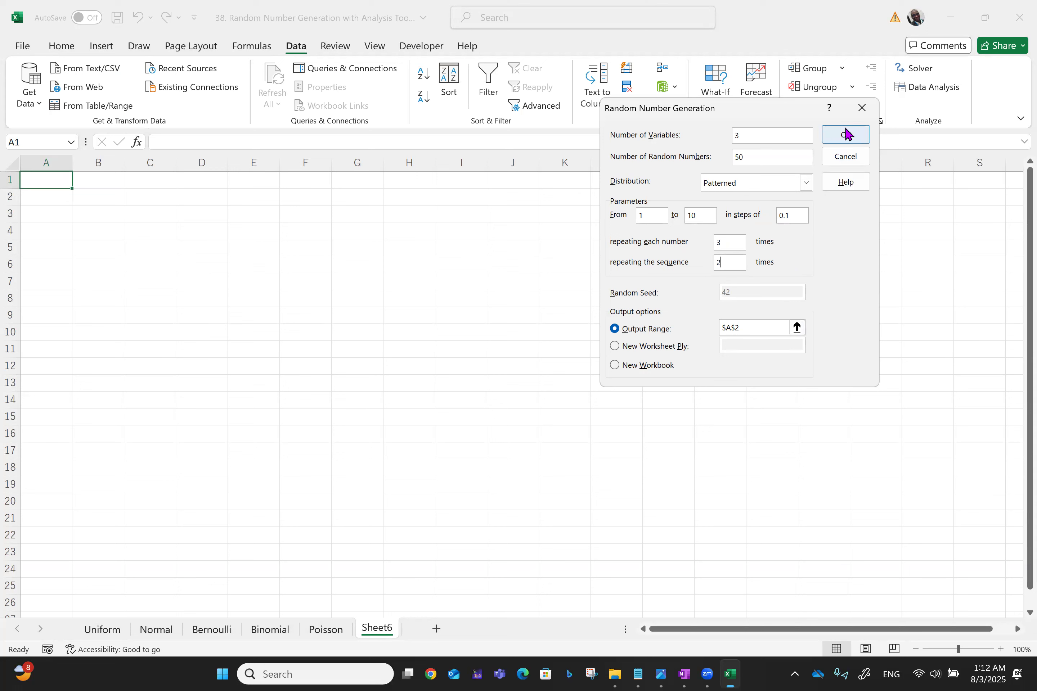
{"action": "left_click", "coordinate": [840, 141]}
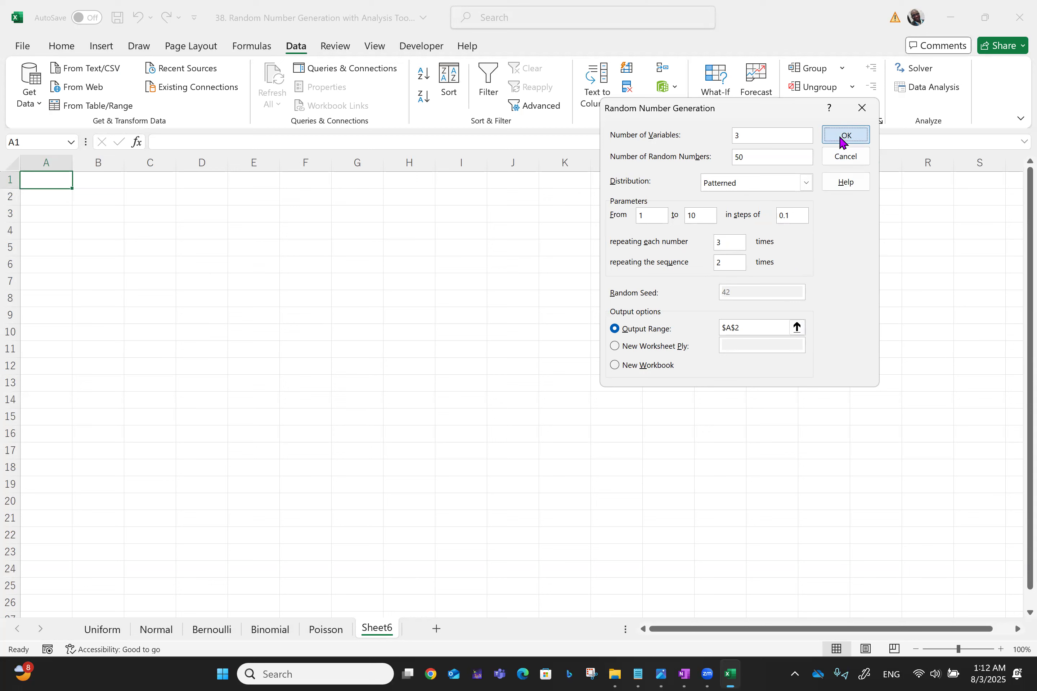
Step: Examine the generated patterned numbers in columns A to C from the first row through the last one
{"action": "scroll", "coordinate": [840, 137], "scroll_direction": "up", "scroll_amount": 5, "text": "ctrl"}
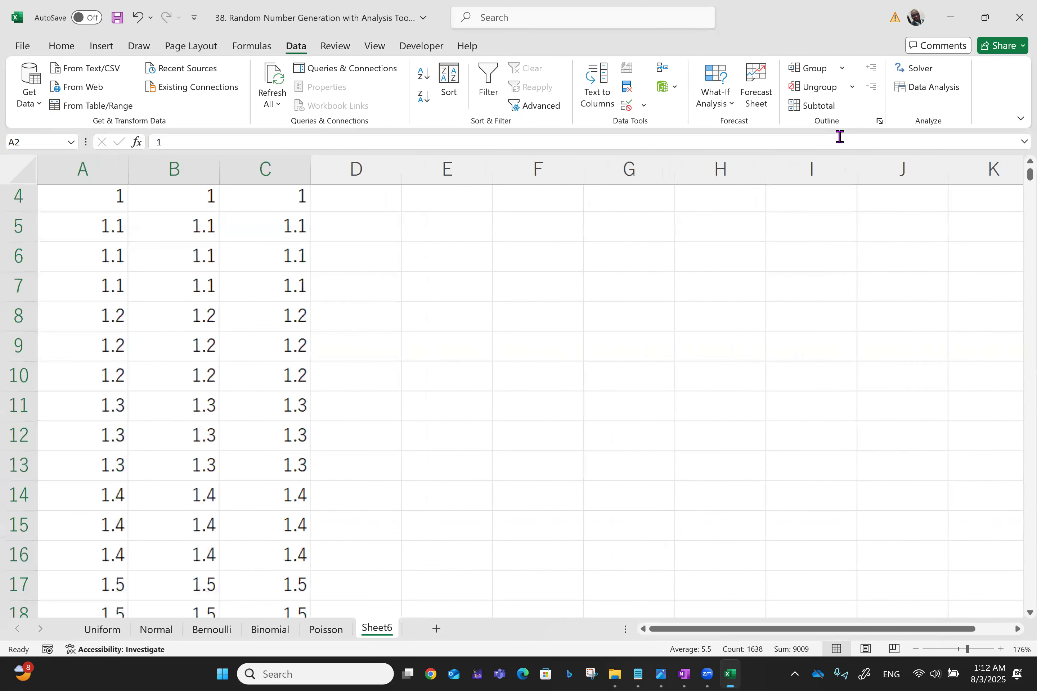
{"action": "key", "text": "Down"}
{"action": "key", "text": "Down"}
{"action": "key", "text": "Down"}
{"action": "key", "text": "Down"}
{"action": "key", "text": "Down"}
{"action": "key", "text": "Down"}
{"action": "key", "text": "Down"}
{"action": "key", "text": "Down"}
{"action": "key", "text": "Down"}
{"action": "key", "text": "Down"}
{"action": "key", "text": "Down"}
{"action": "key", "text": "Down"}
{"action": "key", "text": "Down"}
{"action": "key", "text": "Down"}
{"action": "key", "text": "Down"}
{"action": "key", "text": "Down"}
{"action": "key", "text": "Down"}
{"action": "key", "text": "Down"}
{"action": "key", "text": "Down"}
{"action": "key", "text": "Down"}
{"action": "key", "text": "Down"}
{"action": "key", "text": "Down"}
{"action": "key", "text": "Down"}
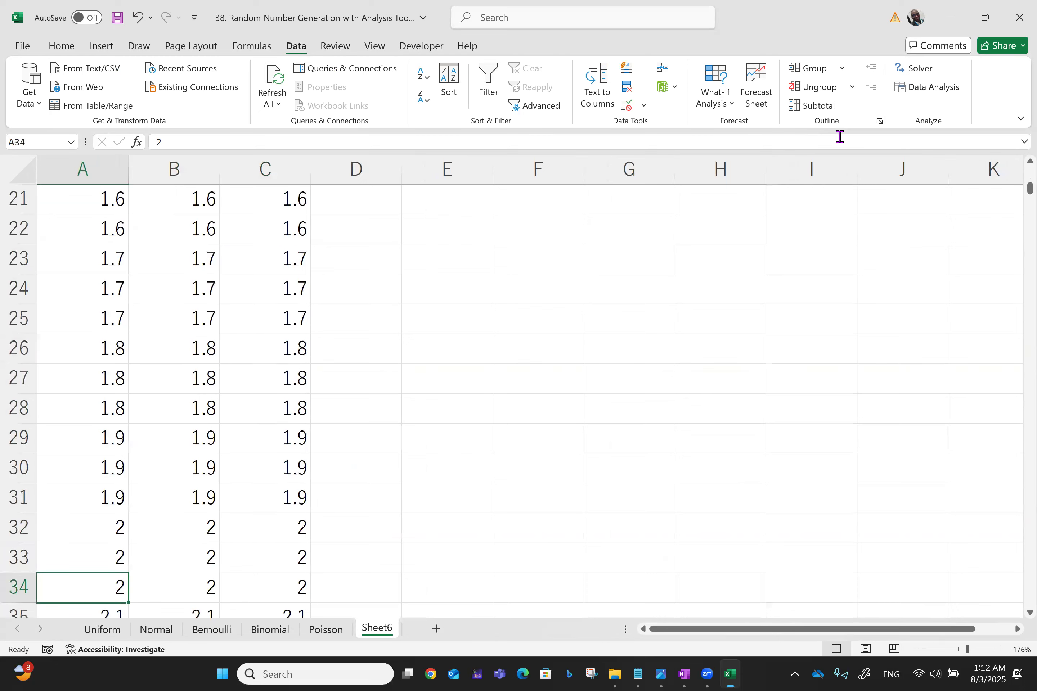
{"action": "key", "text": "Down"}
{"action": "key", "text": "Down"}
{"action": "key", "text": "Down"}
{"action": "key", "text": "Down"}
{"action": "key", "text": "Down"}
{"action": "key", "text": "Down"}
{"action": "key", "text": "Down"}
{"action": "key", "text": "Down"}
{"action": "key", "text": "Down"}
{"action": "key", "text": "Down"}
{"action": "key", "text": "Down"}
{"action": "key", "text": "Down"}
{"action": "key", "text": "Down"}
{"action": "key", "text": "Down"}
{"action": "key", "text": "Down"}
{"action": "key", "text": "Down"}
{"action": "key", "text": "Down"}
{"action": "key", "text": "Down"}
{"action": "key", "text": "Down"}
{"action": "key", "text": "Down"}
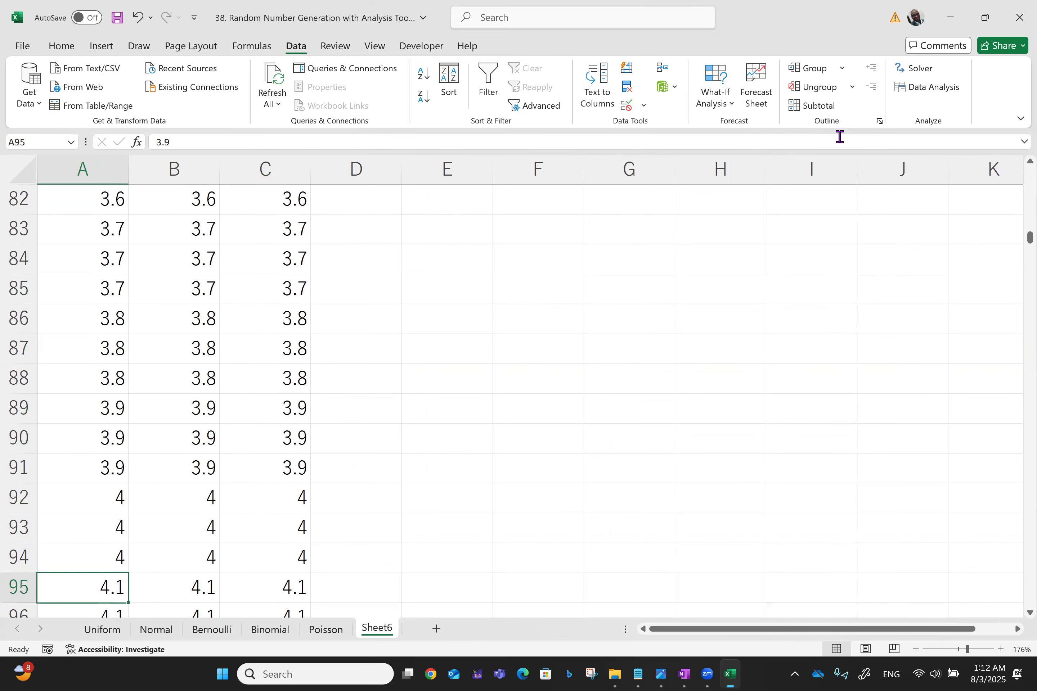
{"action": "key", "text": "Down"}
{"action": "key", "text": "Down"}
{"action": "key", "text": "Down"}
{"action": "key", "text": "Down"}
{"action": "key", "text": "Down"}
{"action": "key", "text": "Down"}
{"action": "key", "text": "Down"}
{"action": "key", "text": "Down"}
{"action": "key", "text": "Down"}
{"action": "key", "text": "Down"}
{"action": "key", "text": "Down"}
{"action": "key", "text": "Down"}
{"action": "key", "text": "Down"}
{"action": "key", "text": "Down"}
{"action": "key", "text": "Down"}
{"action": "key", "text": "Down"}
{"action": "key", "text": "Down"}
{"action": "key", "text": "Down"}
{"action": "key", "text": "Down"}
{"action": "key", "text": "Down"}
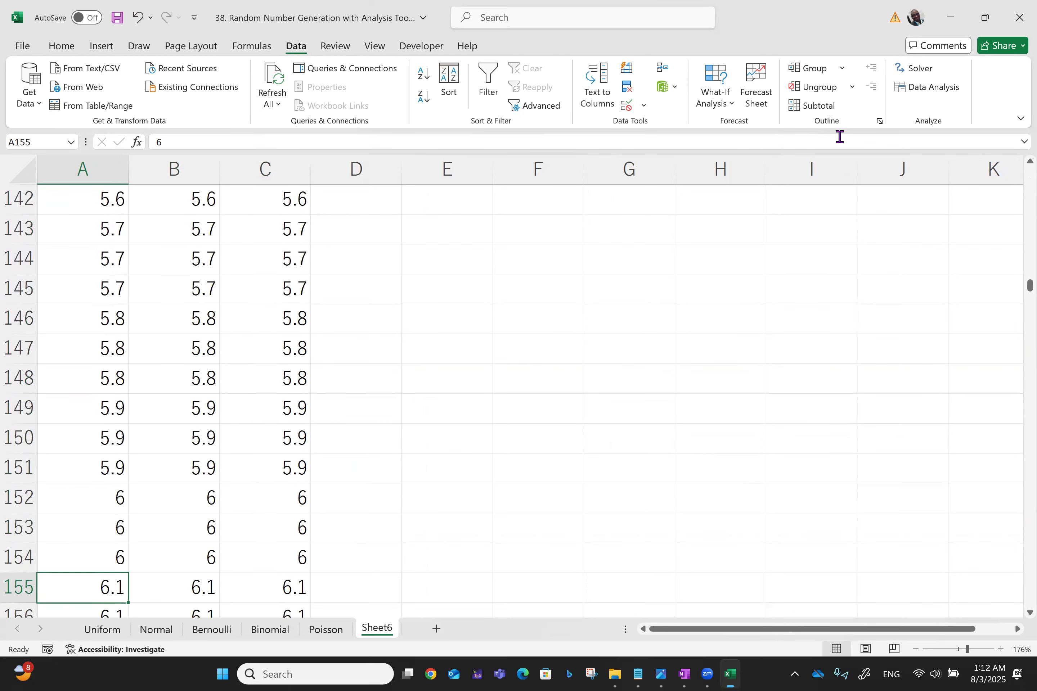
{"action": "key", "text": "Down"}
{"action": "key", "text": "Down"}
{"action": "key", "text": "Down"}
{"action": "key", "text": "Down"}
{"action": "key", "text": "Down"}
{"action": "key", "text": "Down"}
{"action": "key", "text": "Down"}
{"action": "key", "text": "Down"}
{"action": "key", "text": "Down"}
{"action": "key", "text": "Down"}
{"action": "key", "text": "Down"}
{"action": "key", "text": "Down"}
{"action": "key", "text": "Down"}
{"action": "key", "text": "Down"}
{"action": "key", "text": "Down"}
{"action": "key", "text": "Down"}
{"action": "key", "text": "Down"}
{"action": "key", "text": "Down"}
{"action": "key", "text": "Down"}
{"action": "key", "text": "Down"}
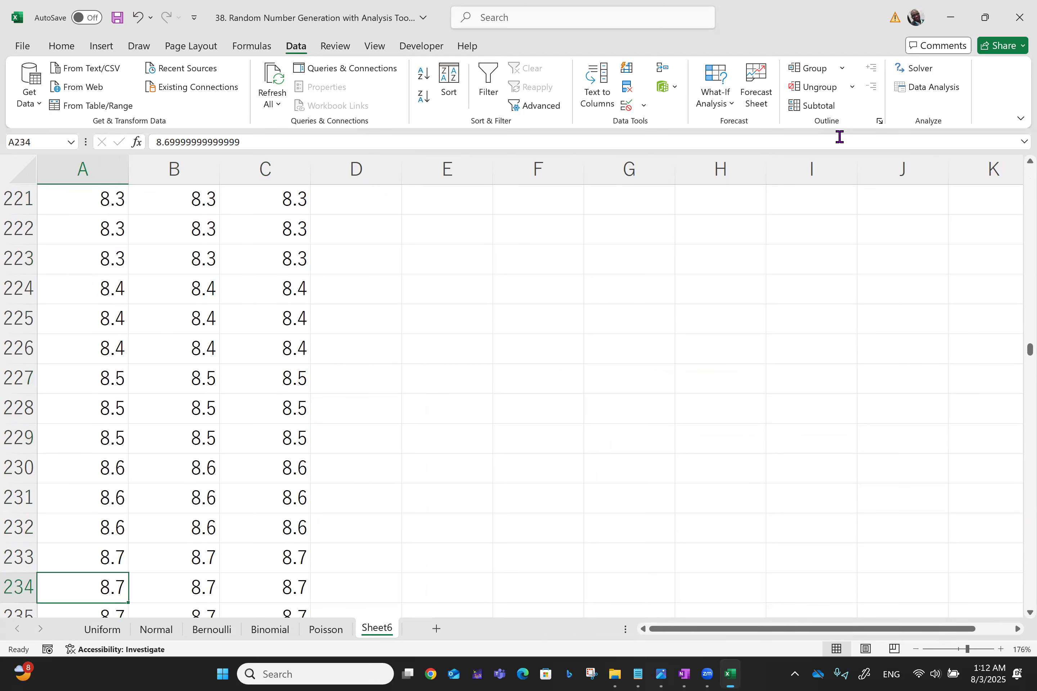
{"action": "key", "text": "ctrl+End"}
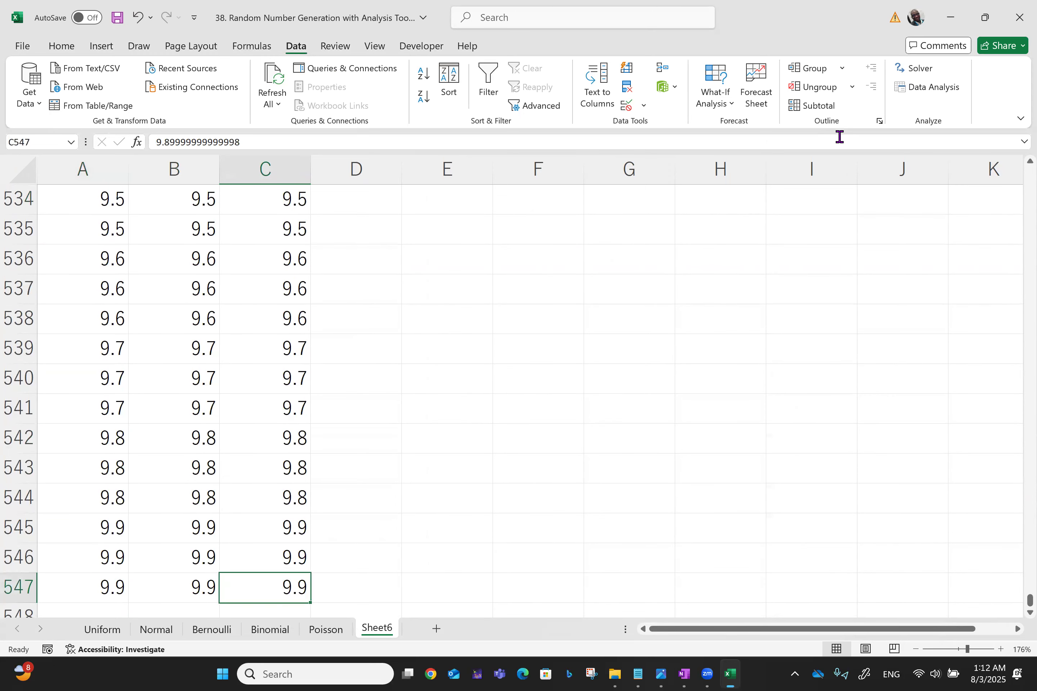
Step: Label the three columns of patterned numbers Rand1, Rand2 and Rand3 in A1:C1
{"action": "key", "text": "ctrl+Home"}
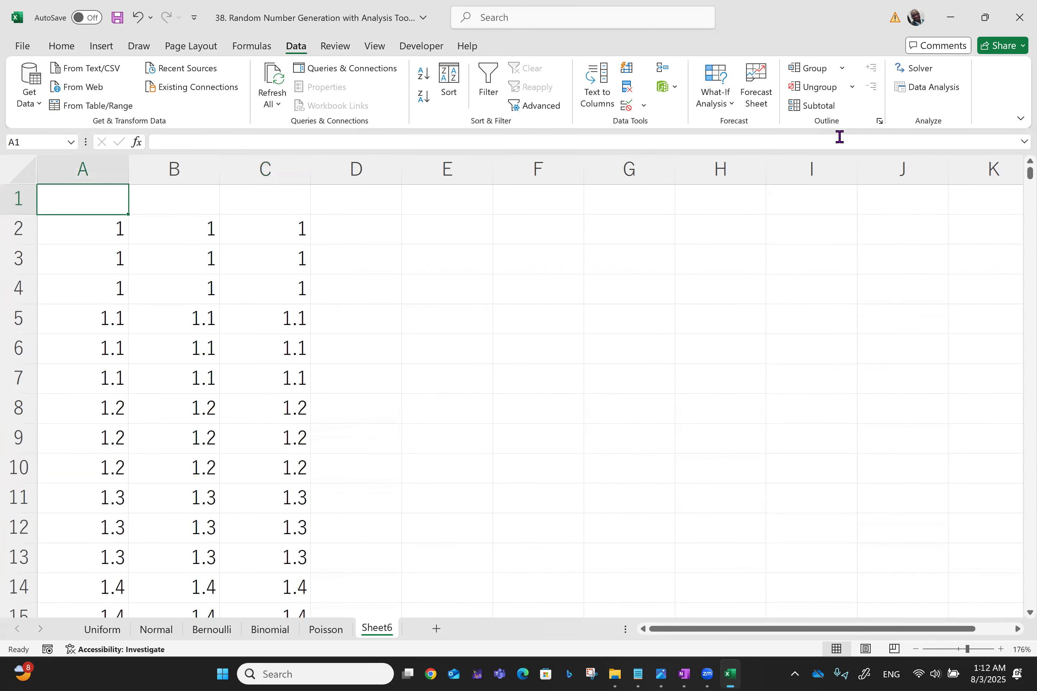
{"action": "type", "text": "Rand1"}
{"action": "key", "text": "Tab"}
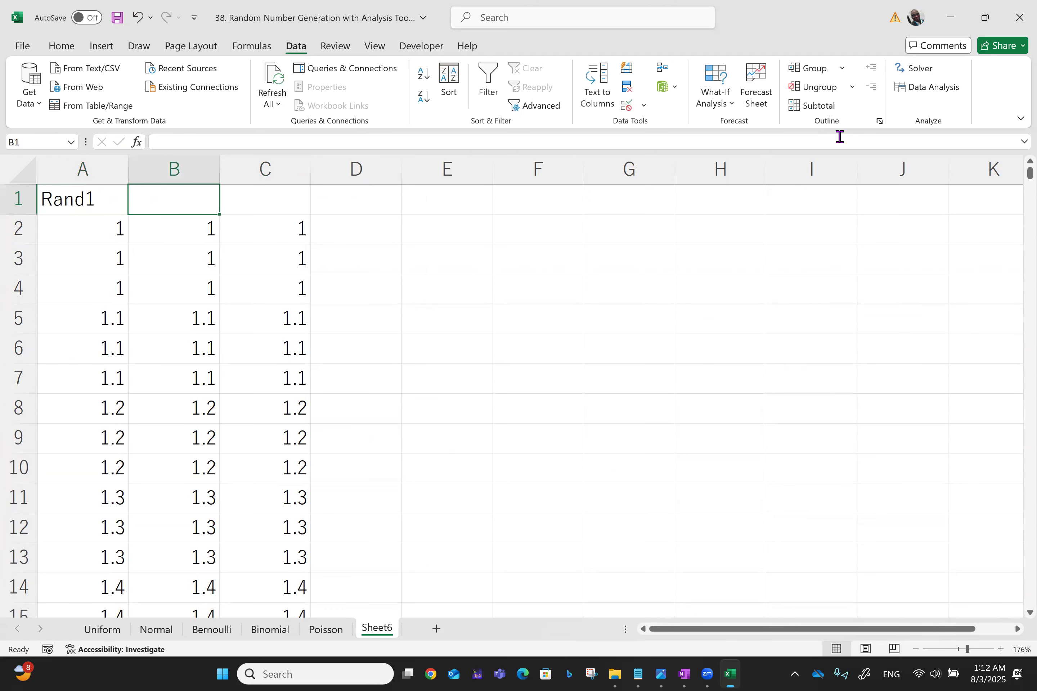
{"action": "type", "text": "Rand2"}
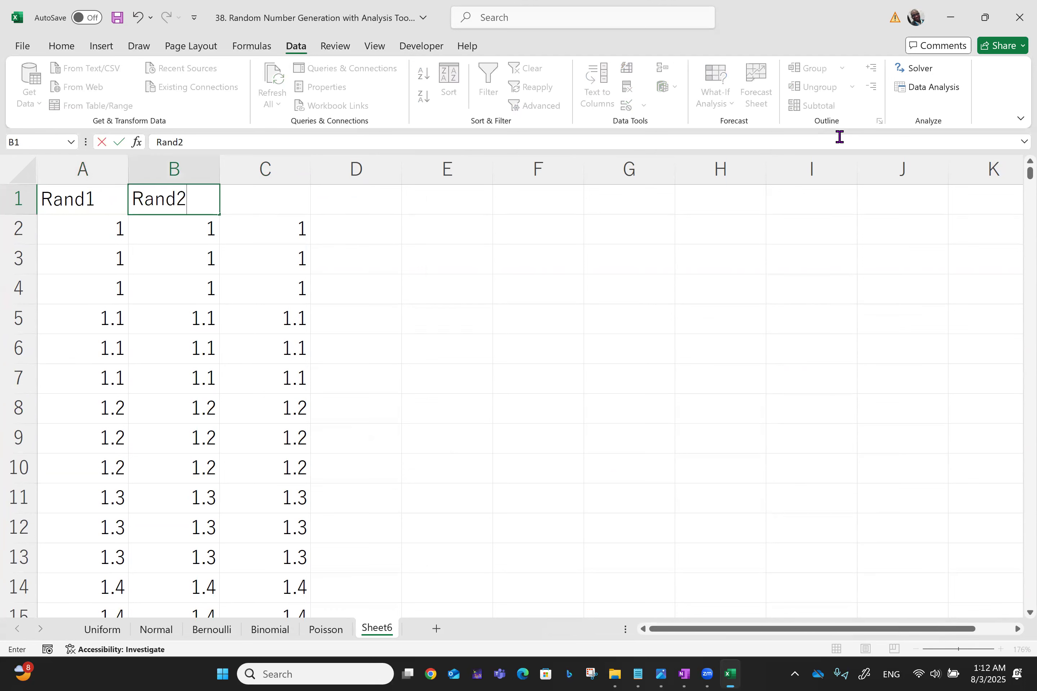
{"action": "key", "text": "Tab"}
{"action": "type", "text": "Ran"}
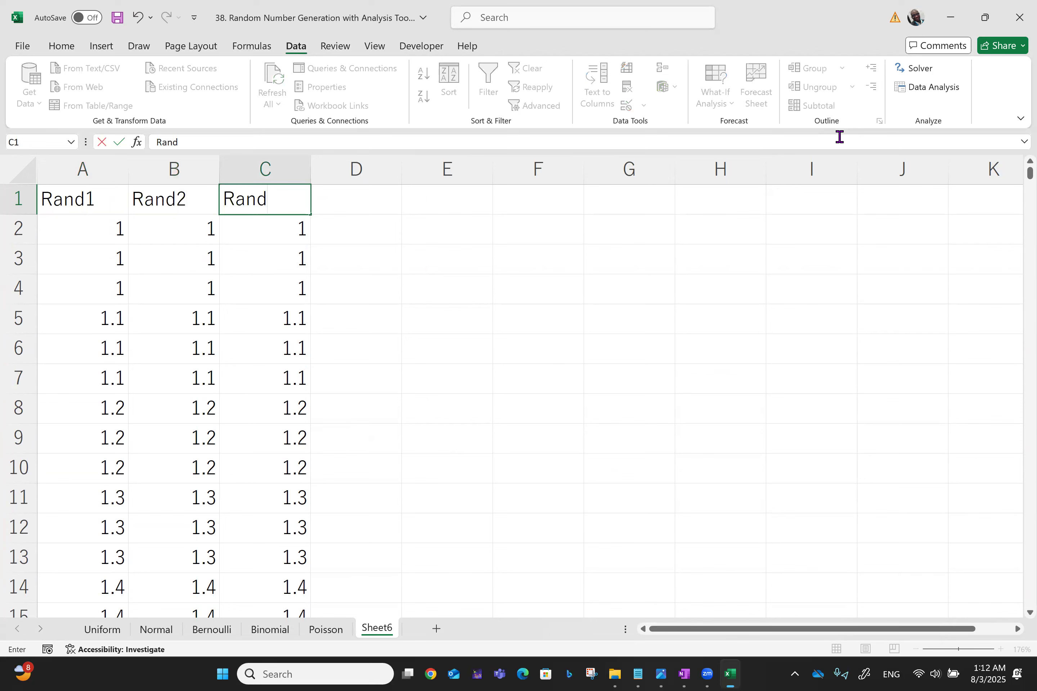
{"action": "type", "text": "d3"}
{"action": "key", "text": "shift+Tab"}
Step: Centre the text and add all borders in A1:C547, and make the header row A1:C1 bold
{"action": "key", "text": "shift+Tab"}
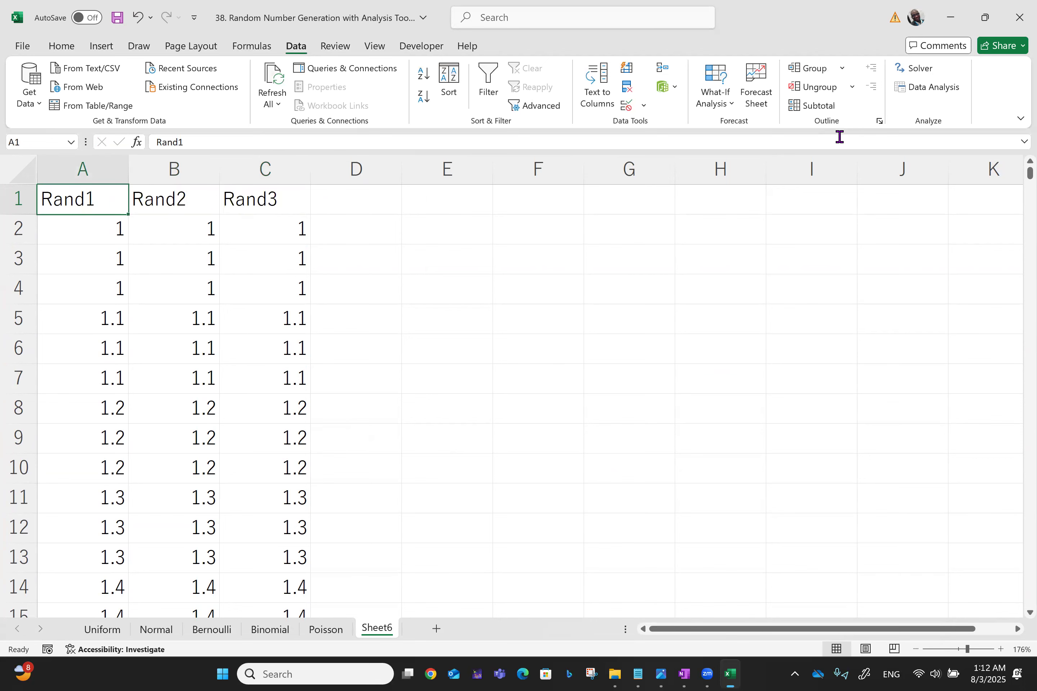
{"action": "key", "text": "ctrl+shift+End"}
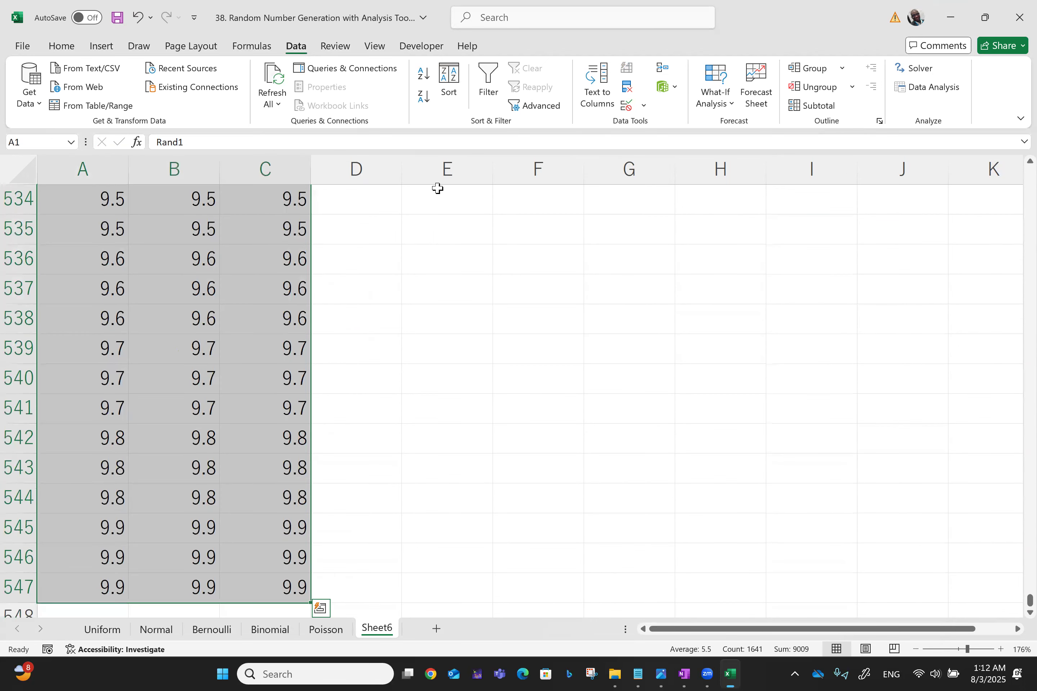
{"action": "left_click", "coordinate": [67, 46]}
{"action": "left_click", "coordinate": [321, 97]}
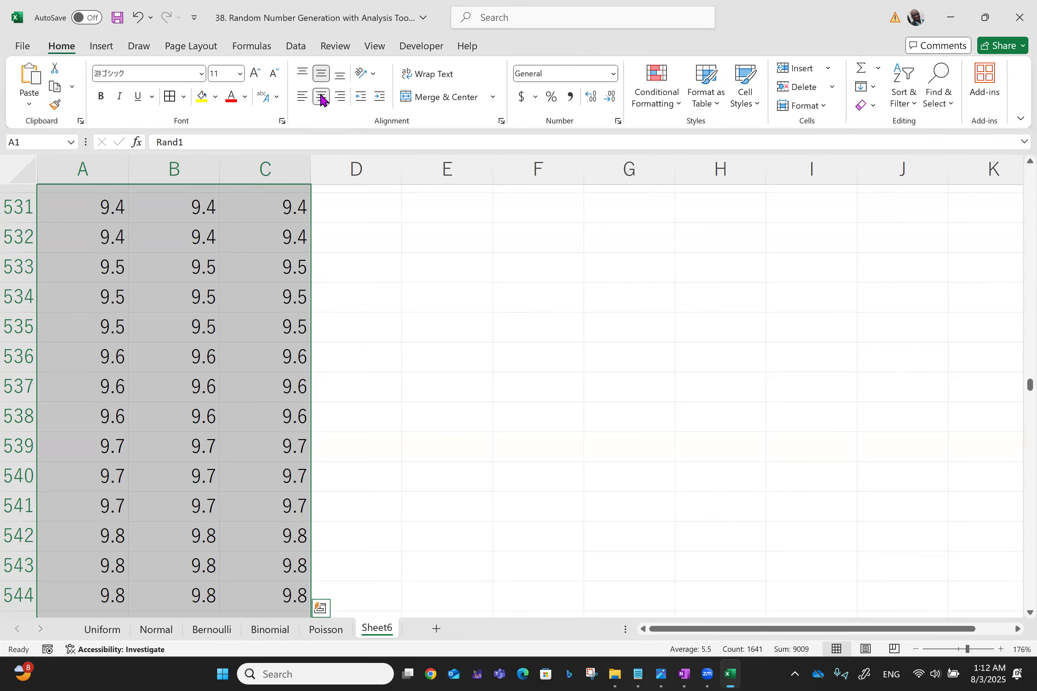
{"action": "left_click", "coordinate": [170, 97]}
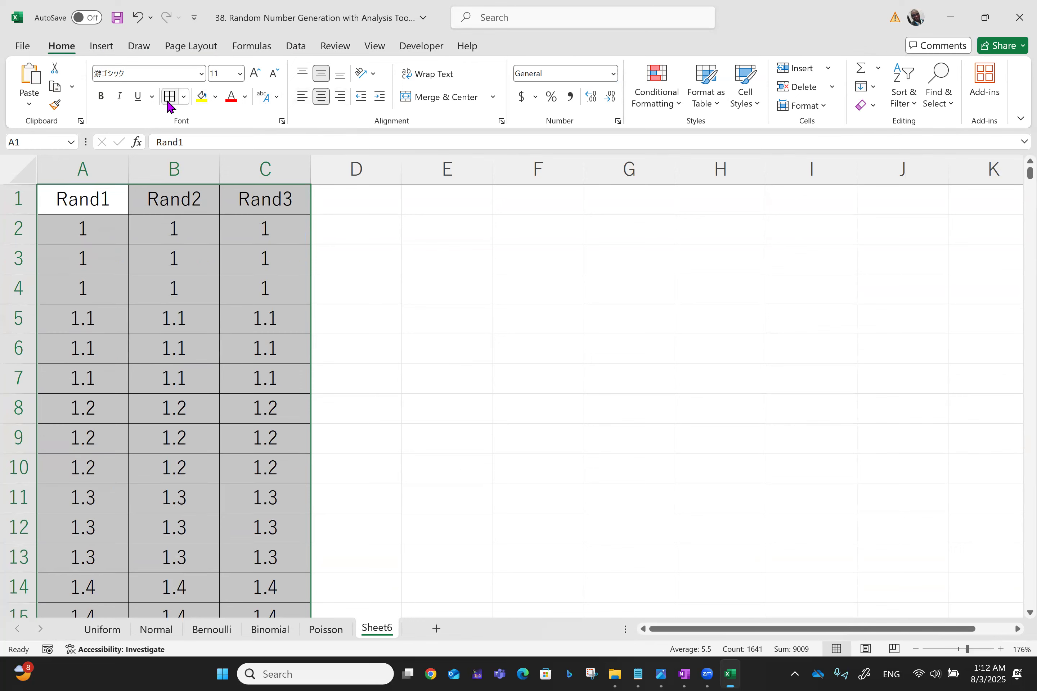
{"action": "key", "text": "ctrl+Home"}
{"action": "key", "text": "shift+Right"}
{"action": "key", "text": "shift+Right"}
{"action": "key", "text": "ctrl+b"}
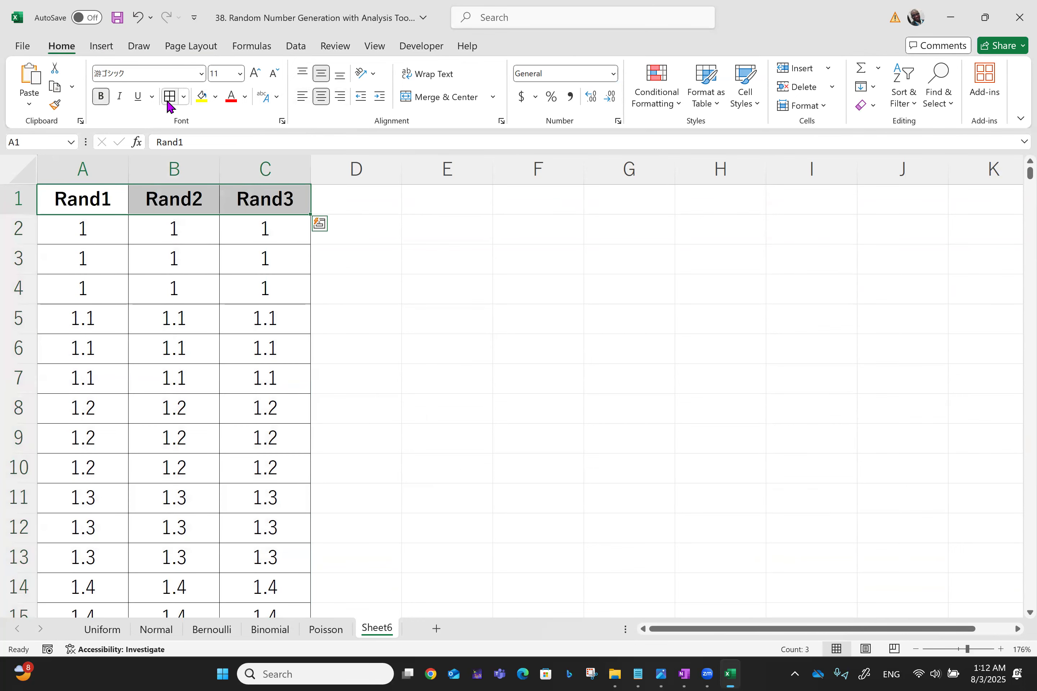
Step: Rename the sheet holding the patterned numbers as Patterned and save the workbook
{"action": "right_click", "coordinate": [376, 633]}
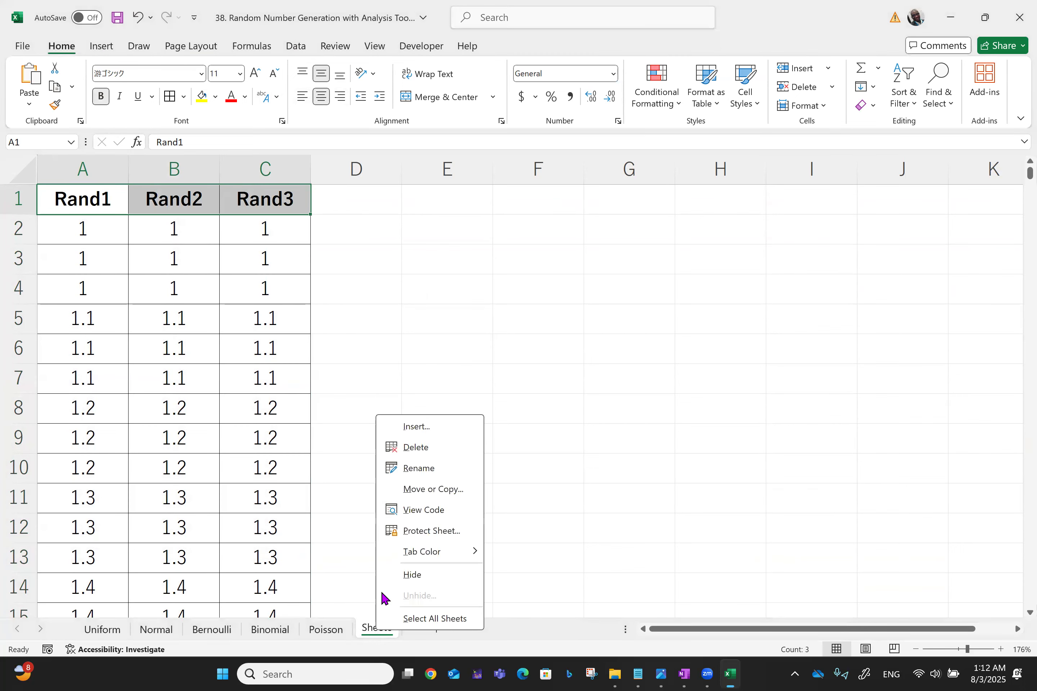
{"action": "left_click", "coordinate": [428, 469]}
{"action": "type", "text": "Pa"}
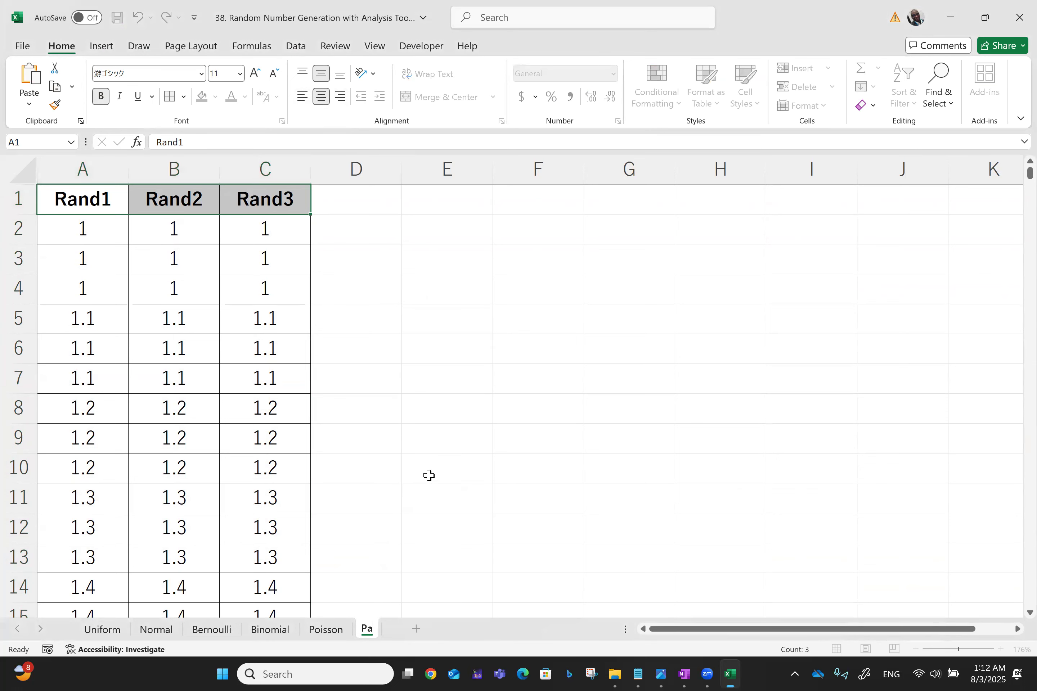
{"action": "type", "text": "tterned"}
{"action": "left_click", "coordinate": [73, 203]}
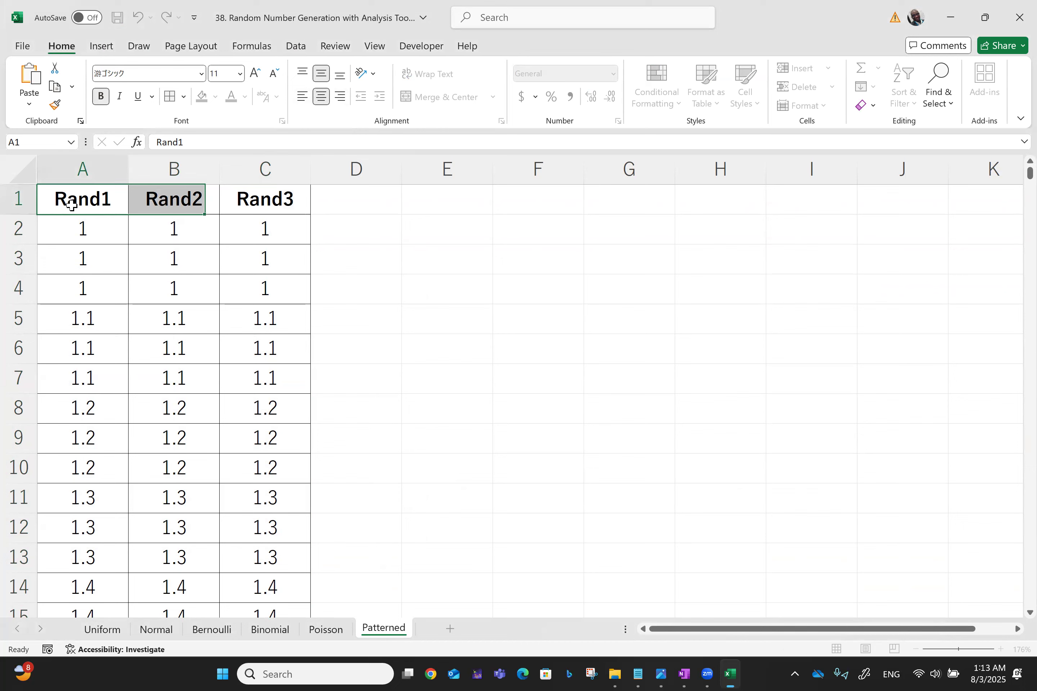
{"action": "key", "text": "ctrl+s"}
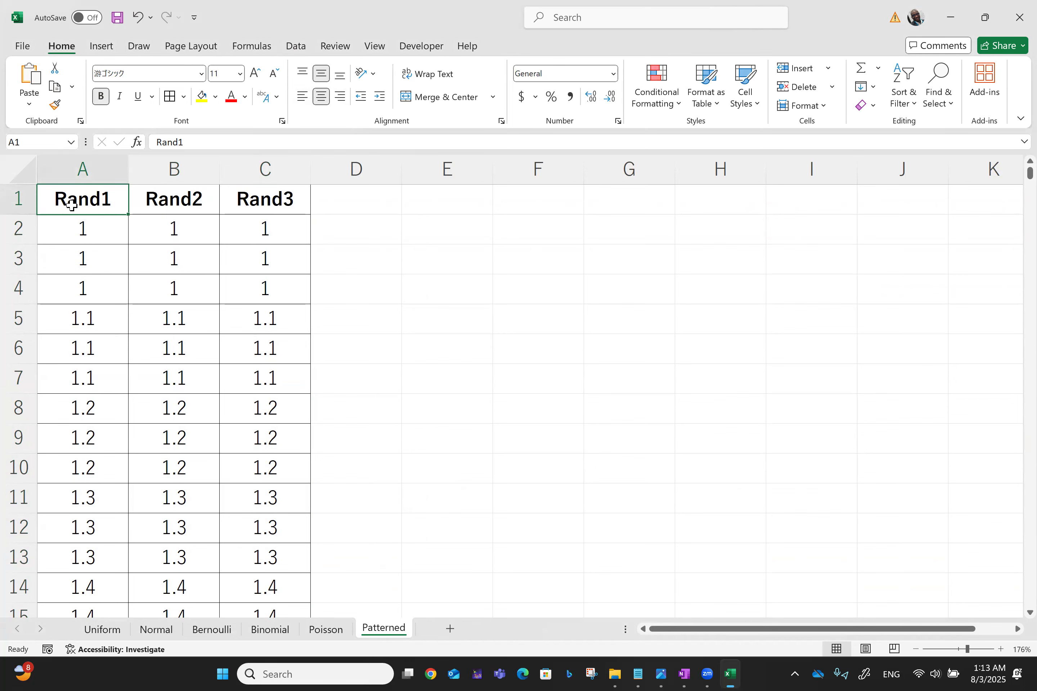
Step: Add a new sheet after Patterned and enter the headers Rand1, Rand2 and Rand3 in A1:C1
{"action": "left_click", "coordinate": [454, 634]}
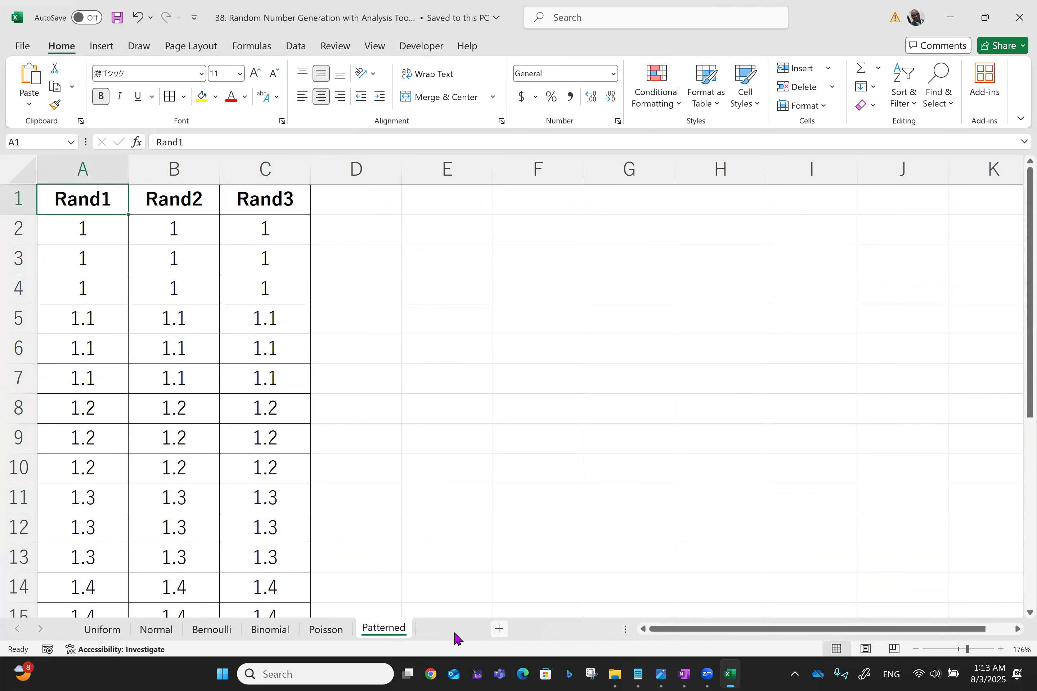
{"action": "type", "text": "ra"}
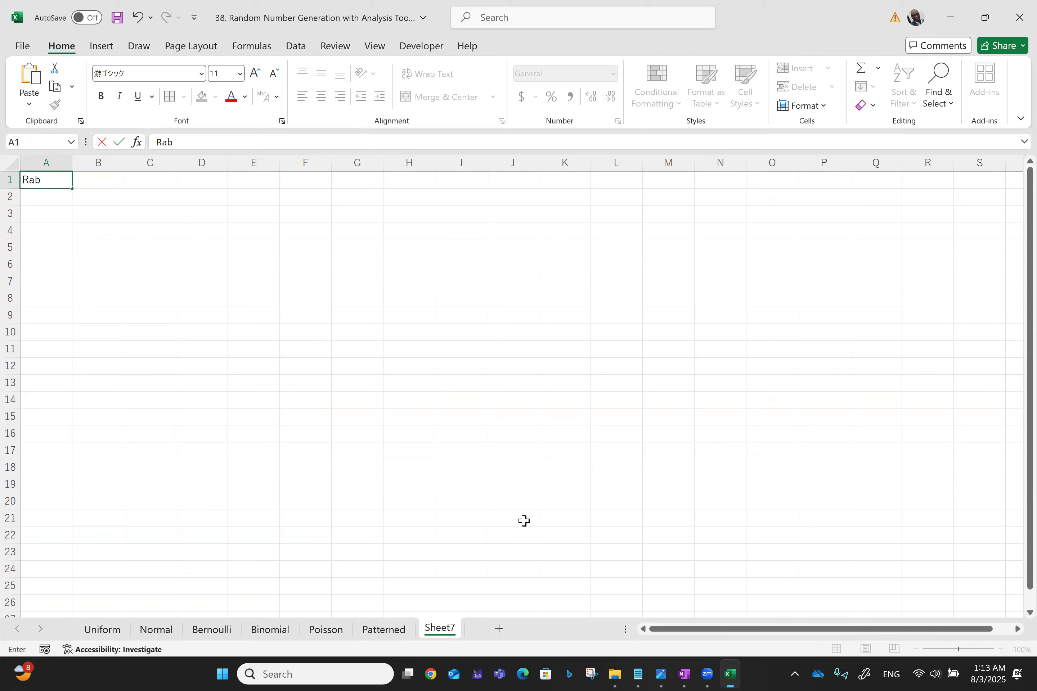
{"action": "type", "text": "nd"}
{"action": "key", "text": "Tab"}
{"action": "type", "text": "Rand2"}
{"action": "key", "text": "Tab"}
{"action": "type", "text": "Rand3"}
{"action": "key", "text": "Tab"}
{"action": "key", "text": "Left"}
{"action": "key", "text": "Left"}
{"action": "key", "text": "Left"}
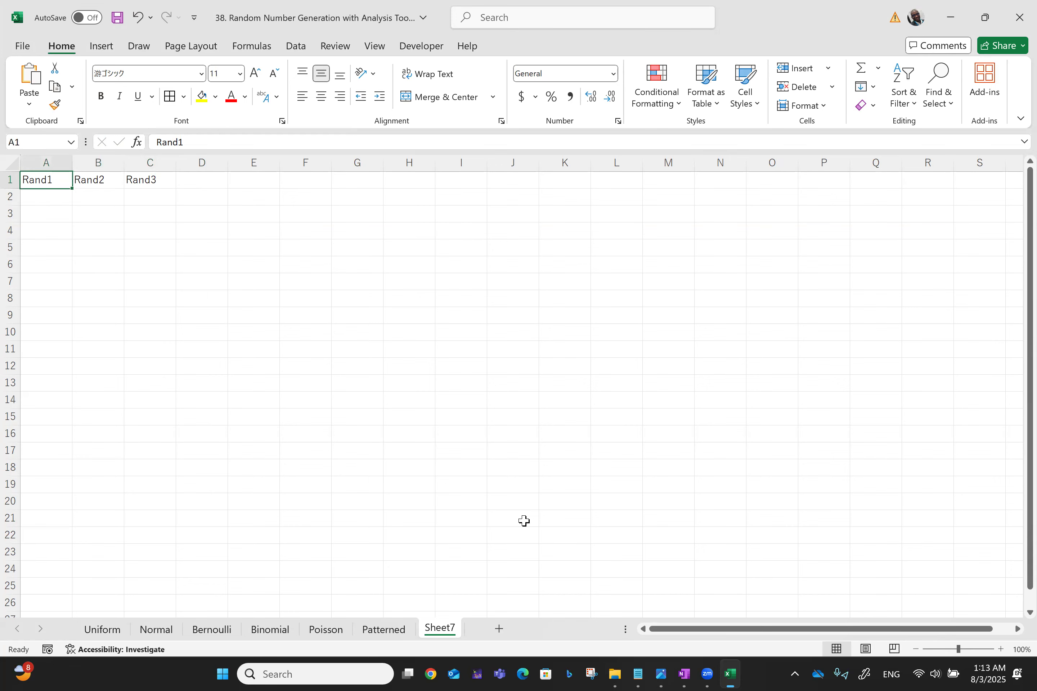
Step: Start Random Number Generation on the new sheet and choose the Discrete distribution
{"action": "scroll", "coordinate": [524, 521], "scroll_direction": "up", "scroll_amount": 12}
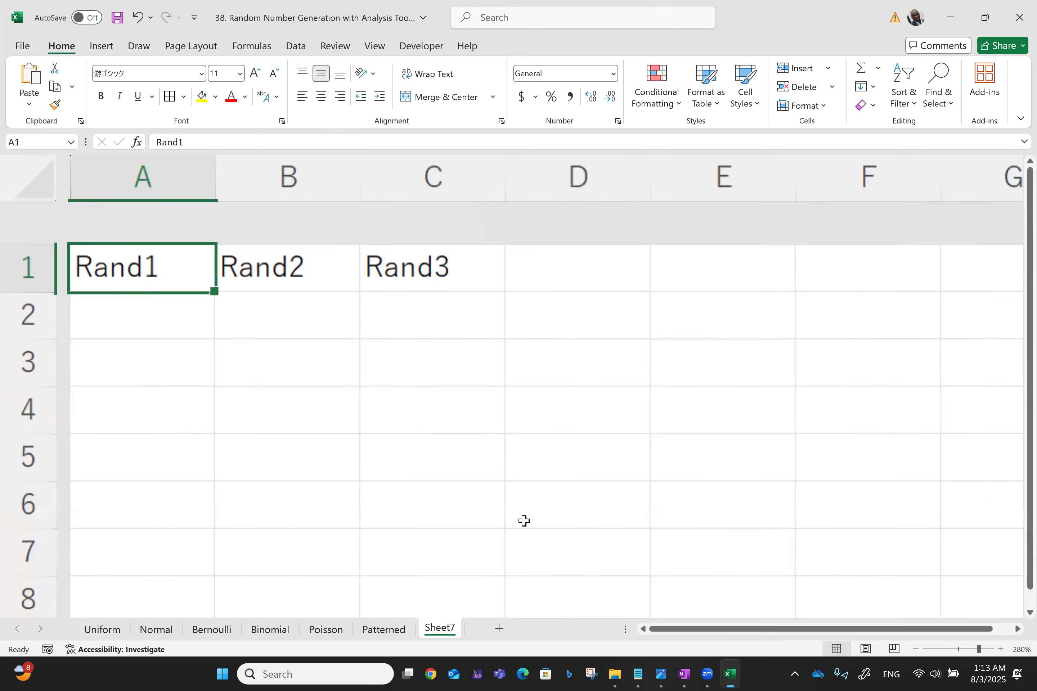
{"action": "scroll", "coordinate": [524, 521], "scroll_direction": "up", "scroll_amount": 7}
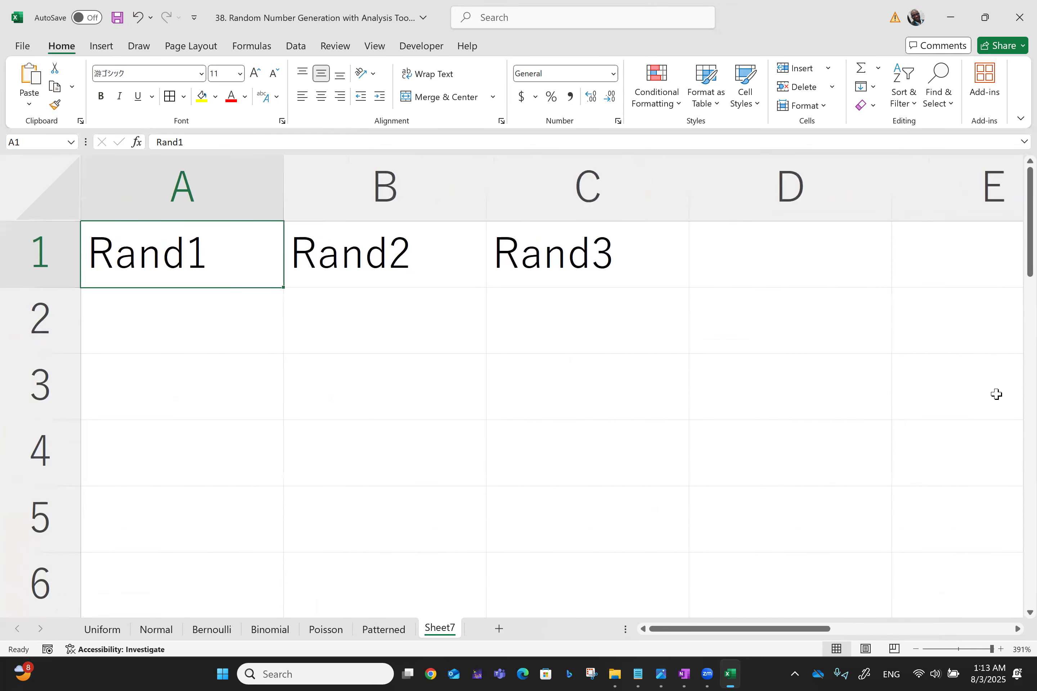
{"action": "left_click", "coordinate": [292, 47]}
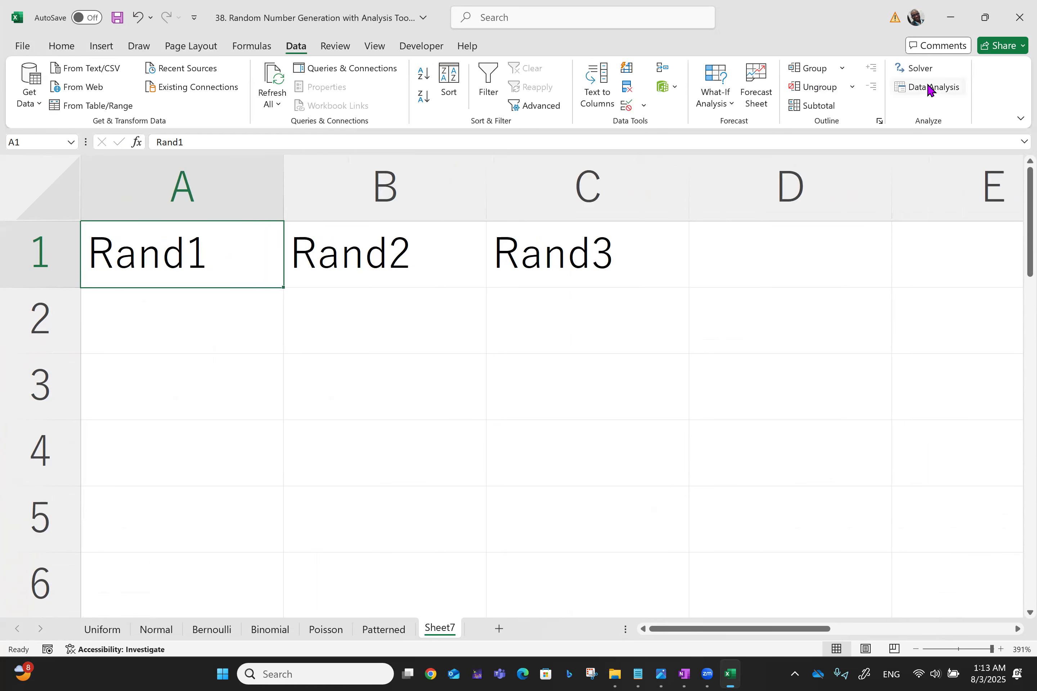
{"action": "left_click", "coordinate": [929, 89]}
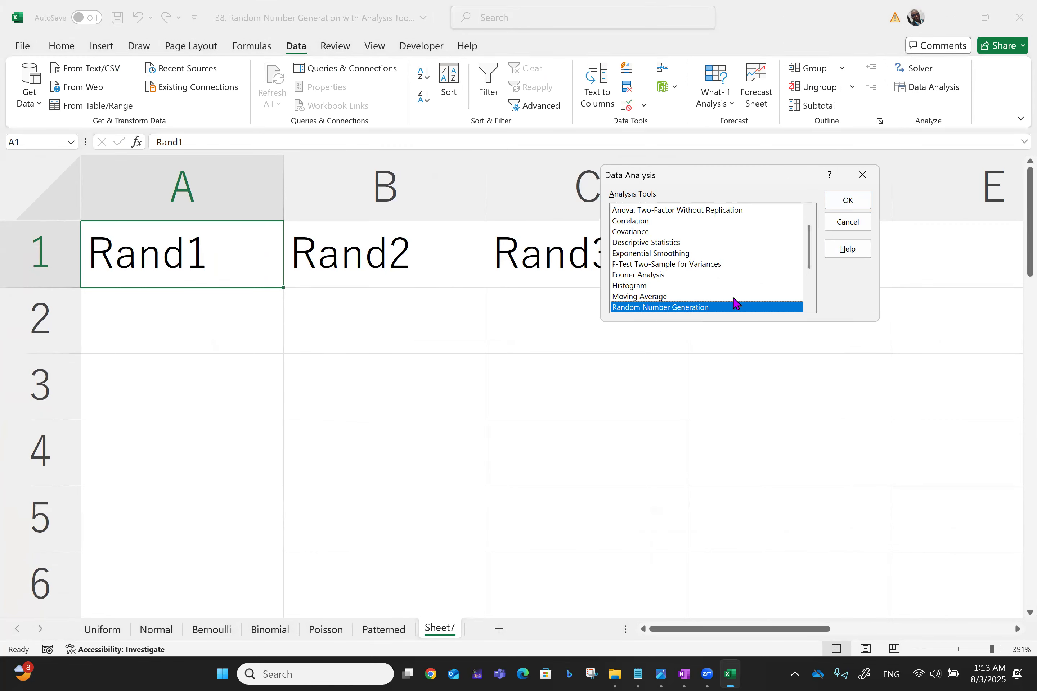
{"action": "left_click", "coordinate": [854, 201]}
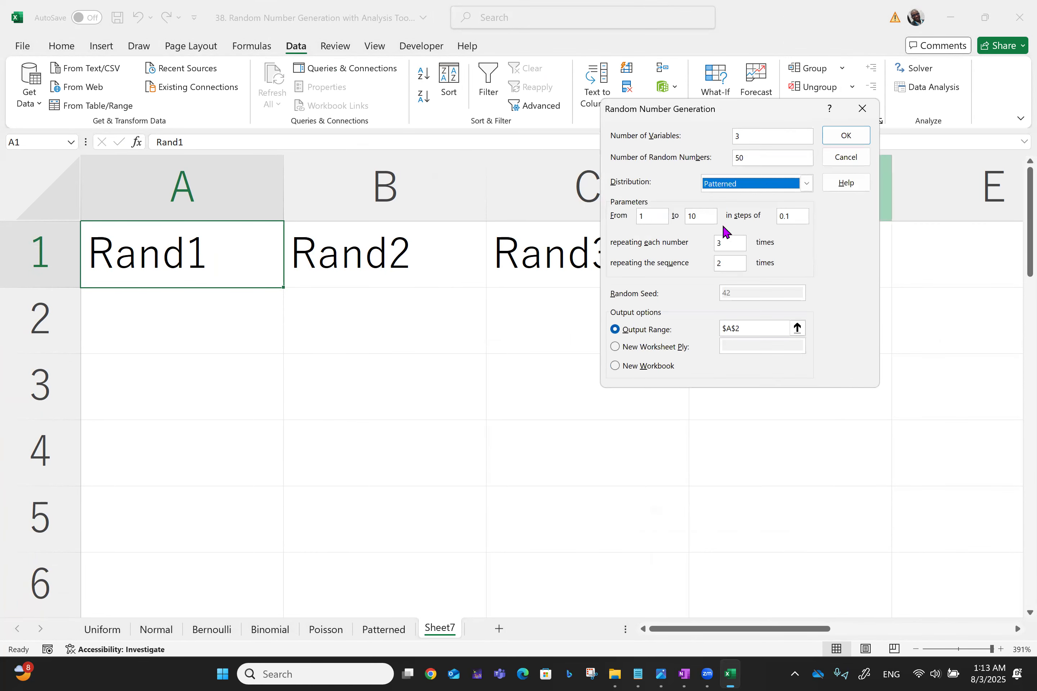
{"action": "left_click", "coordinate": [807, 183]}
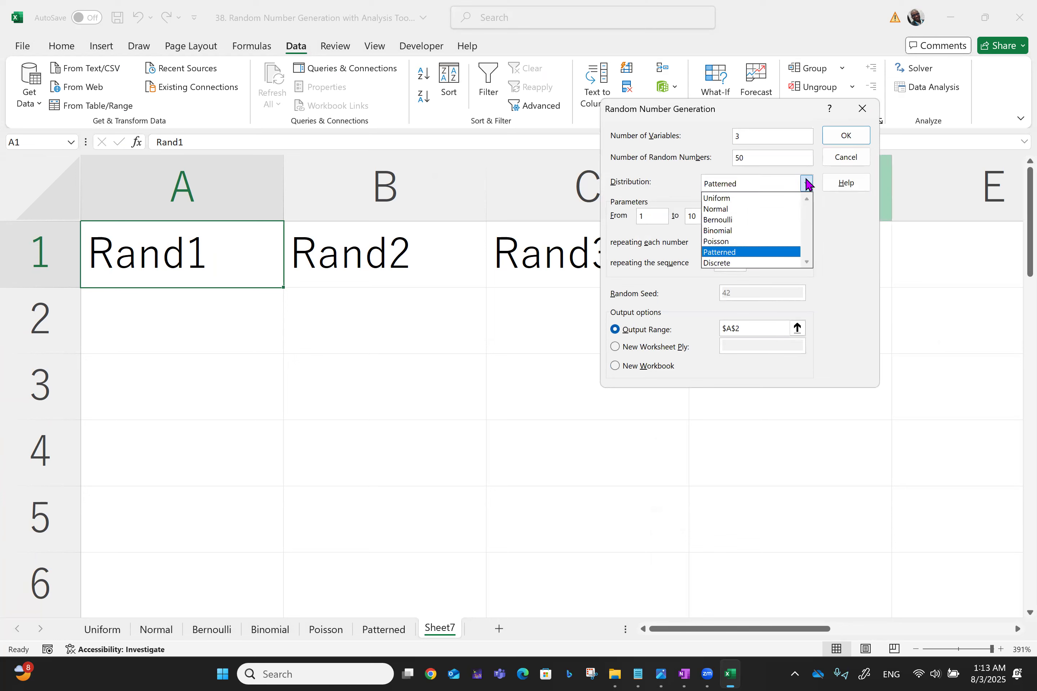
{"action": "left_click", "coordinate": [722, 263]}
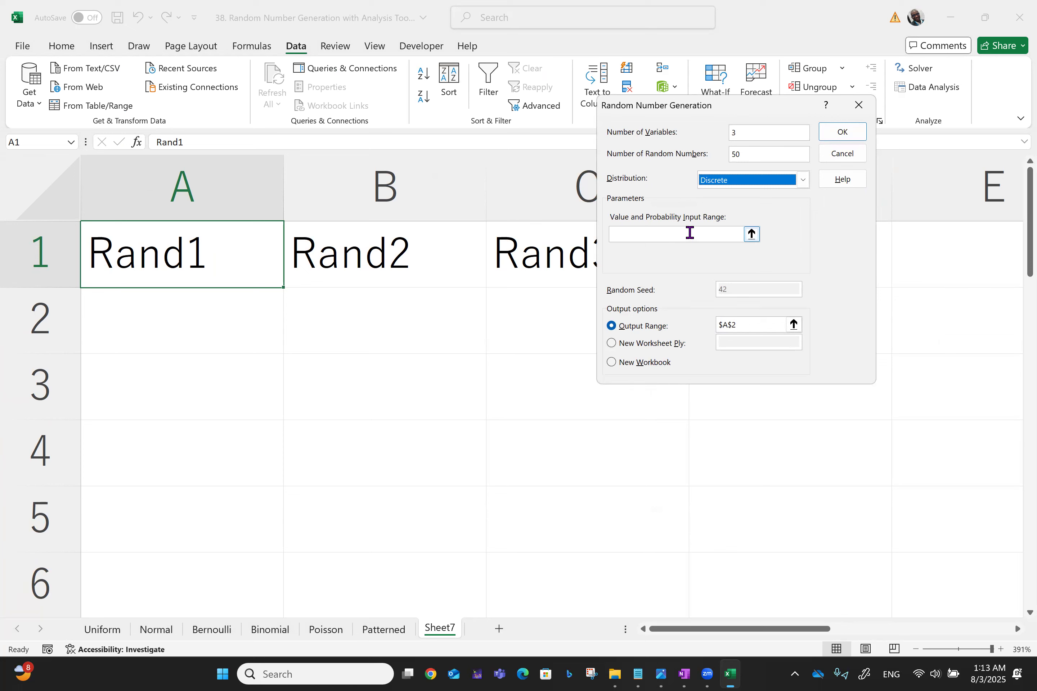
Step: Try to generate the discrete random numbers using A2:C51 on the Uniform sheet as the value and probability input range
{"action": "left_click", "coordinate": [671, 235]}
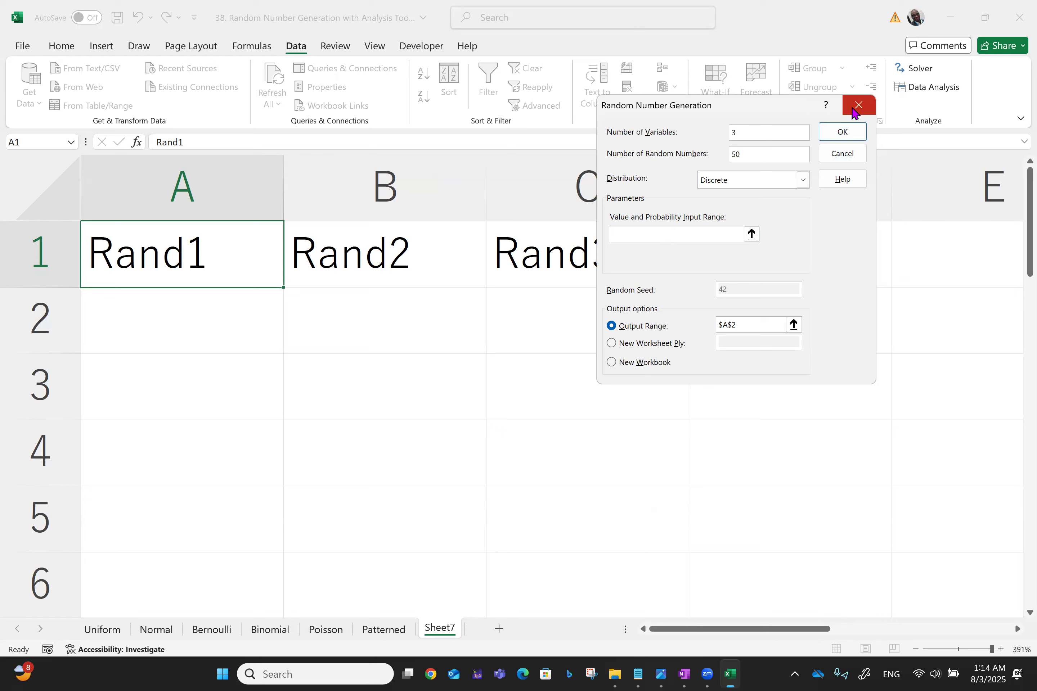
{"action": "left_click", "coordinate": [132, 329]}
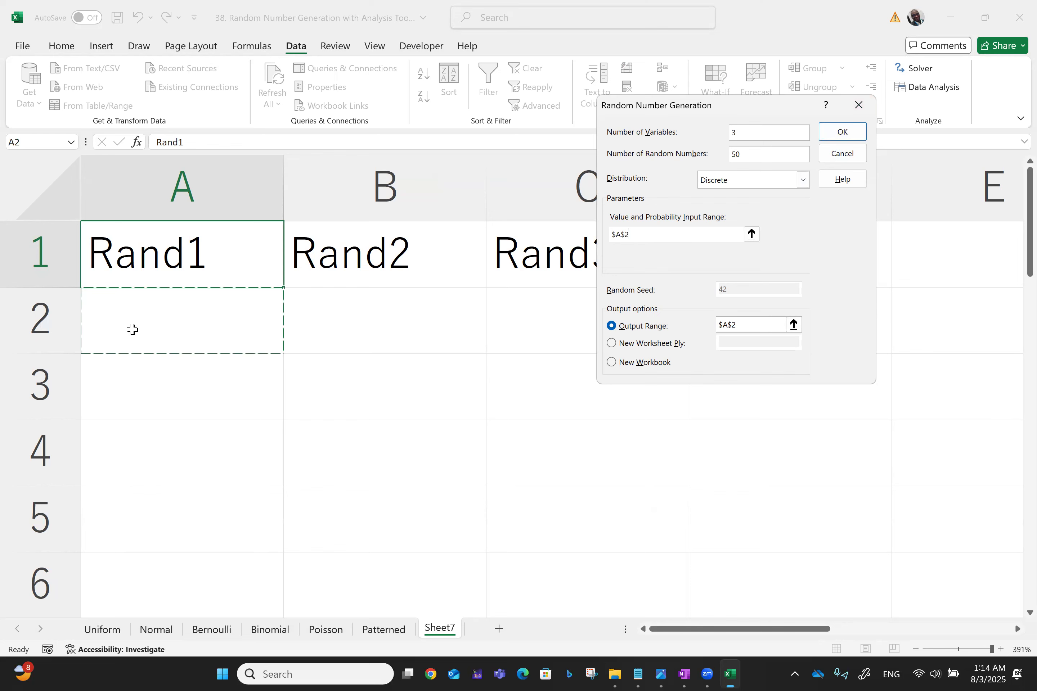
{"action": "left_click", "coordinate": [108, 630]}
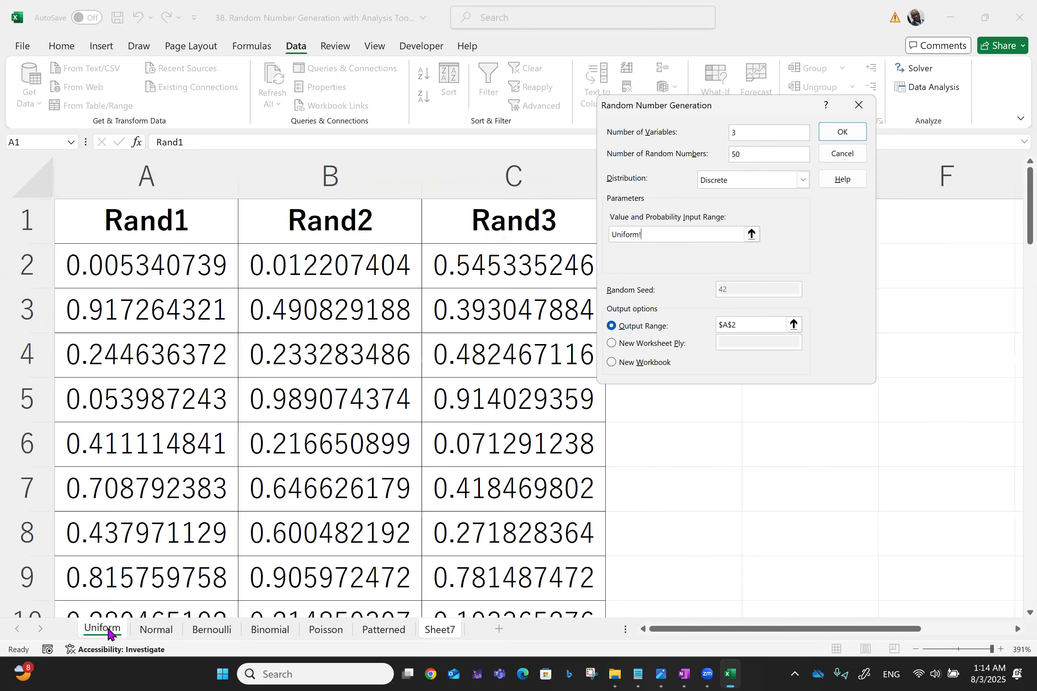
{"action": "left_click", "coordinate": [114, 270]}
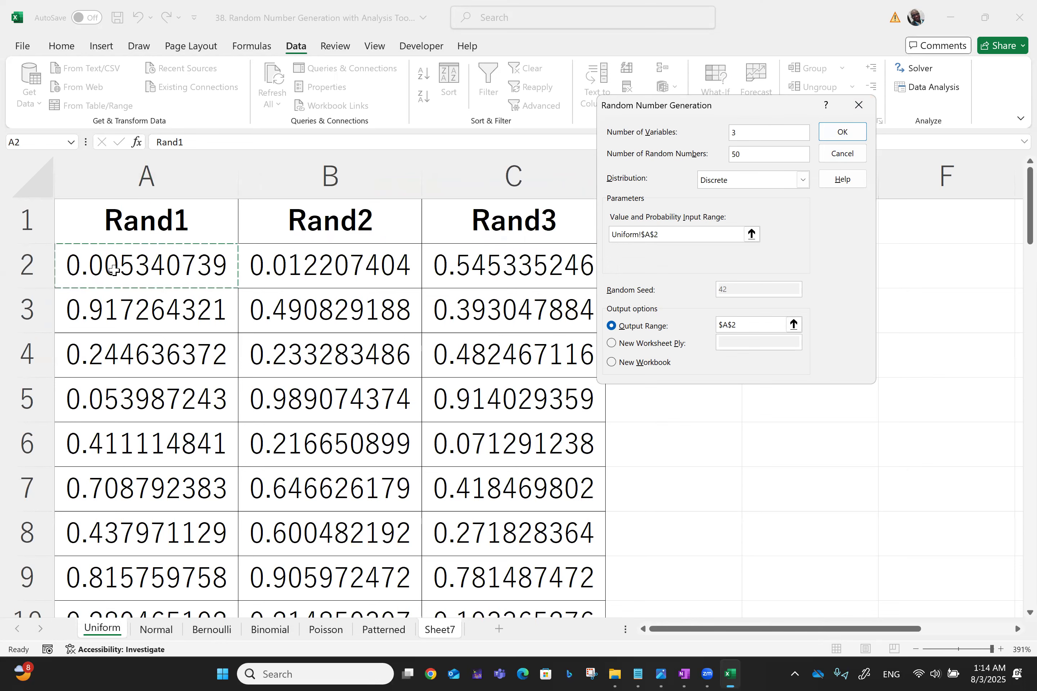
{"action": "key", "text": "shift+Right"}
{"action": "key", "text": "shift+Right"}
{"action": "key", "text": "shift+Down"}
{"action": "key", "text": "shift+Down"}
{"action": "key", "text": "shift+Down"}
{"action": "key", "text": "shift+Down"}
{"action": "key", "text": "shift+Down"}
{"action": "key", "text": "shift+Down"}
{"action": "key", "text": "shift+Down"}
{"action": "key", "text": "shift+Down"}
{"action": "key", "text": "shift+Down"}
{"action": "key", "text": "shift+Down"}
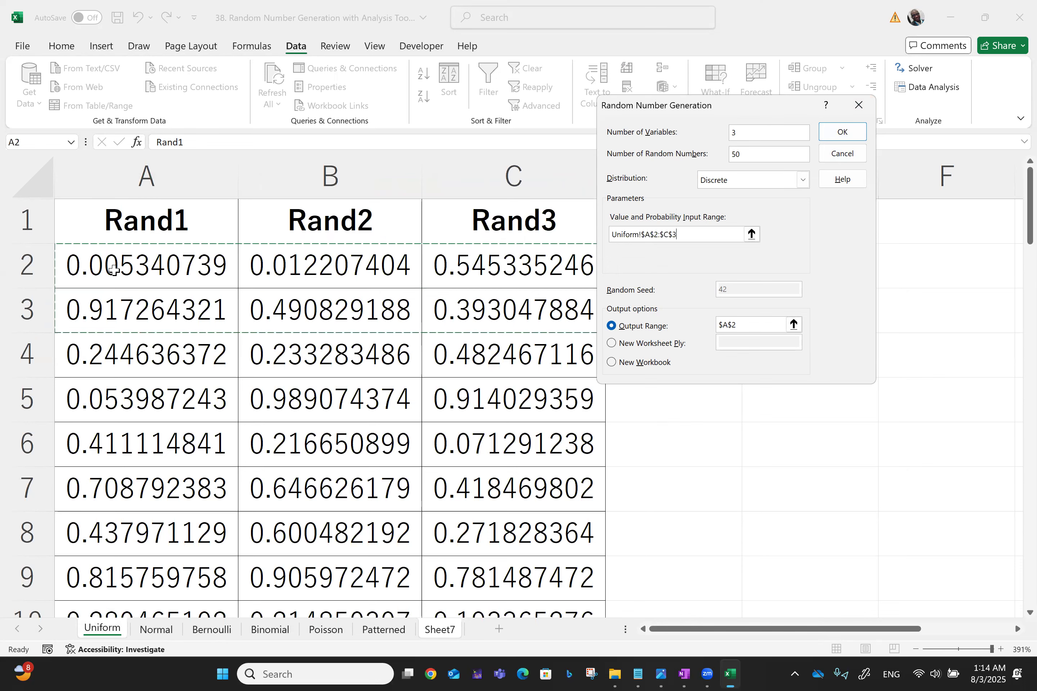
{"action": "key", "text": "shift+Down"}
{"action": "key", "text": "shift+Down"}
{"action": "key", "text": "shift+Down"}
{"action": "key", "text": "shift+Down"}
{"action": "key", "text": "shift+Down"}
{"action": "key", "text": "shift+Down"}
{"action": "key", "text": "shift+Down"}
{"action": "key", "text": "shift+Down"}
{"action": "key", "text": "shift+Down"}
{"action": "key", "text": "shift+Down"}
{"action": "key", "text": "shift+Down"}
{"action": "key", "text": "shift+Down"}
{"action": "key", "text": "shift+Down"}
{"action": "key", "text": "shift+Down"}
{"action": "key", "text": "shift+Down"}
{"action": "key", "text": "shift+Down"}
{"action": "key", "text": "shift+Down"}
{"action": "key", "text": "shift+Down"}
{"action": "key", "text": "shift+Down"}
{"action": "key", "text": "shift+Down"}
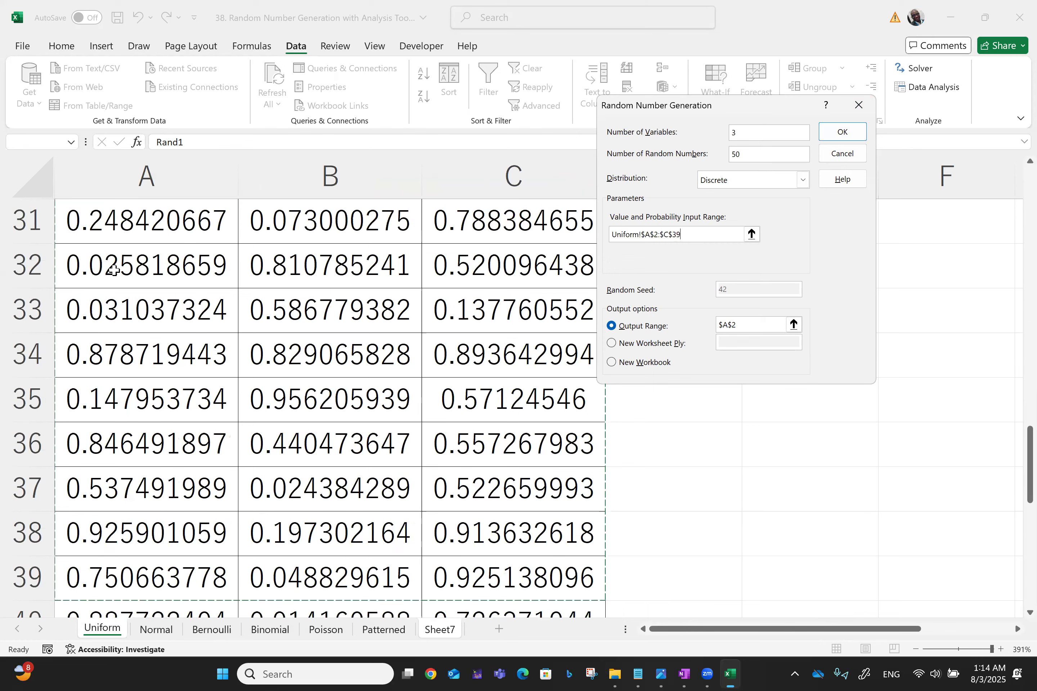
{"action": "key", "text": "shift+Down"}
{"action": "key", "text": "shift+Down"}
{"action": "key", "text": "shift+Down"}
{"action": "key", "text": "shift+Down"}
{"action": "key", "text": "shift+Down"}
{"action": "key", "text": "shift+Down"}
{"action": "key", "text": "shift+Down"}
{"action": "key", "text": "shift+Down"}
{"action": "key", "text": "shift+Down"}
{"action": "key", "text": "shift+Down"}
{"action": "key", "text": "shift+Down"}
{"action": "key", "text": "shift+Down"}
{"action": "key", "text": "shift+Down"}
{"action": "key", "text": "shift+Down"}
{"action": "key", "text": "shift+Down"}
{"action": "key", "text": "shift+Down"}
{"action": "key", "text": "shift+Down"}
{"action": "key", "text": "shift+Down"}
{"action": "key", "text": "shift+Down"}
{"action": "key", "text": "shift+Down"}
{"action": "key", "text": "shift+Up"}
{"action": "key", "text": "shift+Up"}
{"action": "key", "text": "shift+Up"}
{"action": "key", "text": "shift+Up"}
{"action": "key", "text": "shift+Up"}
{"action": "key", "text": "shift+Up"}
{"action": "key", "text": "shift+Up"}
{"action": "key", "text": "shift+Up"}
{"action": "key", "text": "shift+Up"}
{"action": "key", "text": "shift+Up"}
{"action": "key", "text": "shift+Up"}
{"action": "key", "text": "shift+Up"}
{"action": "key", "text": "shift+Up"}
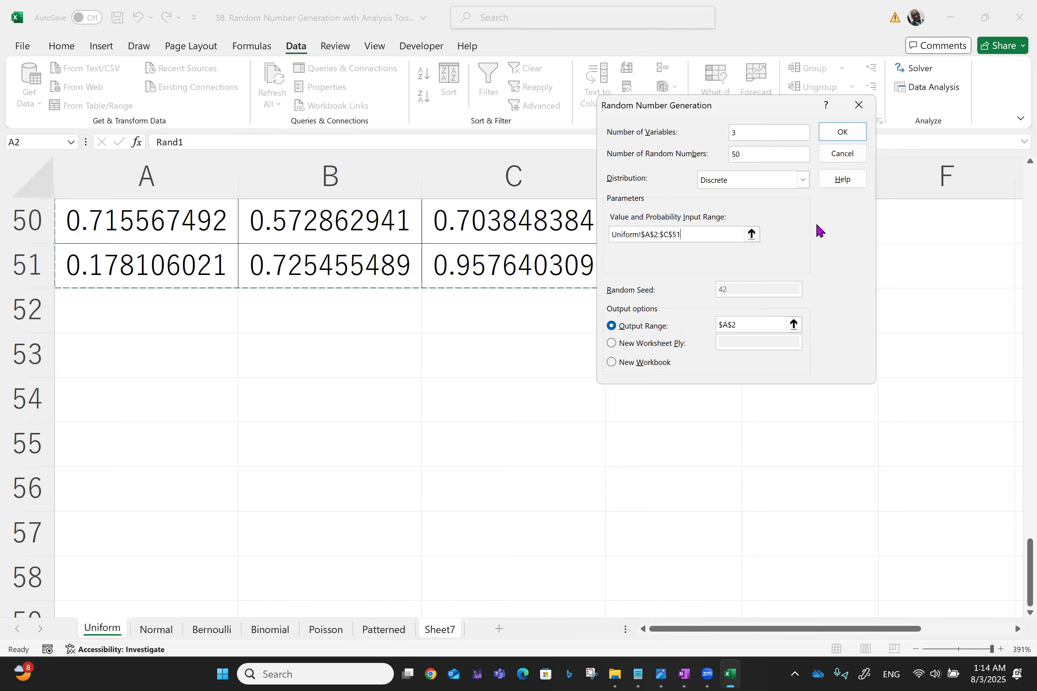
{"action": "left_click", "coordinate": [848, 131]}
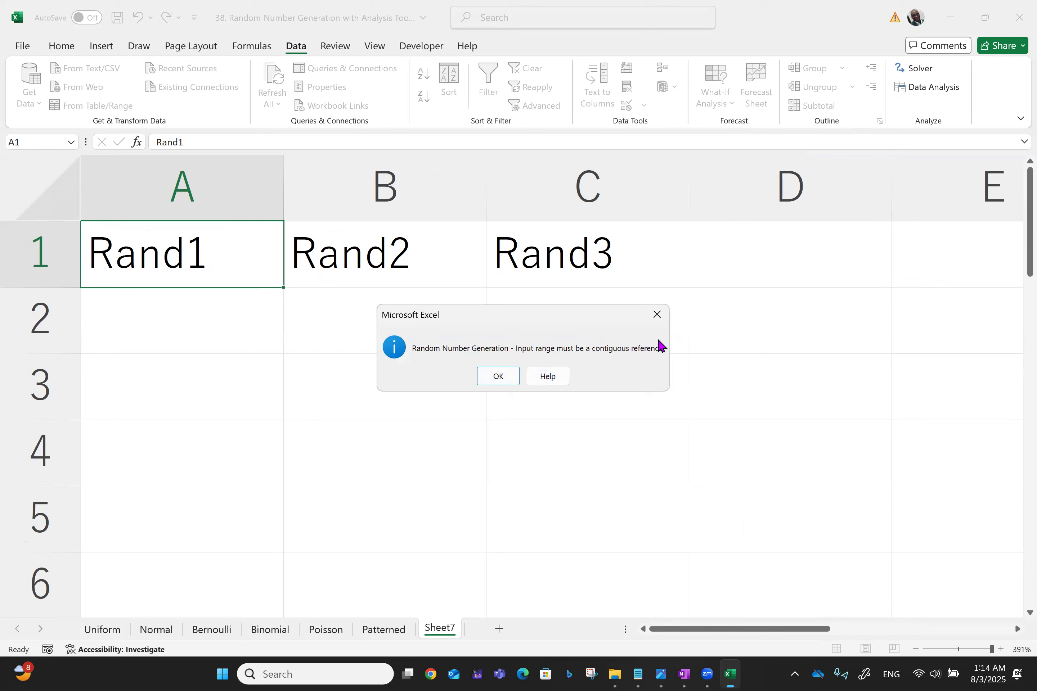
{"action": "left_click", "coordinate": [497, 379]}
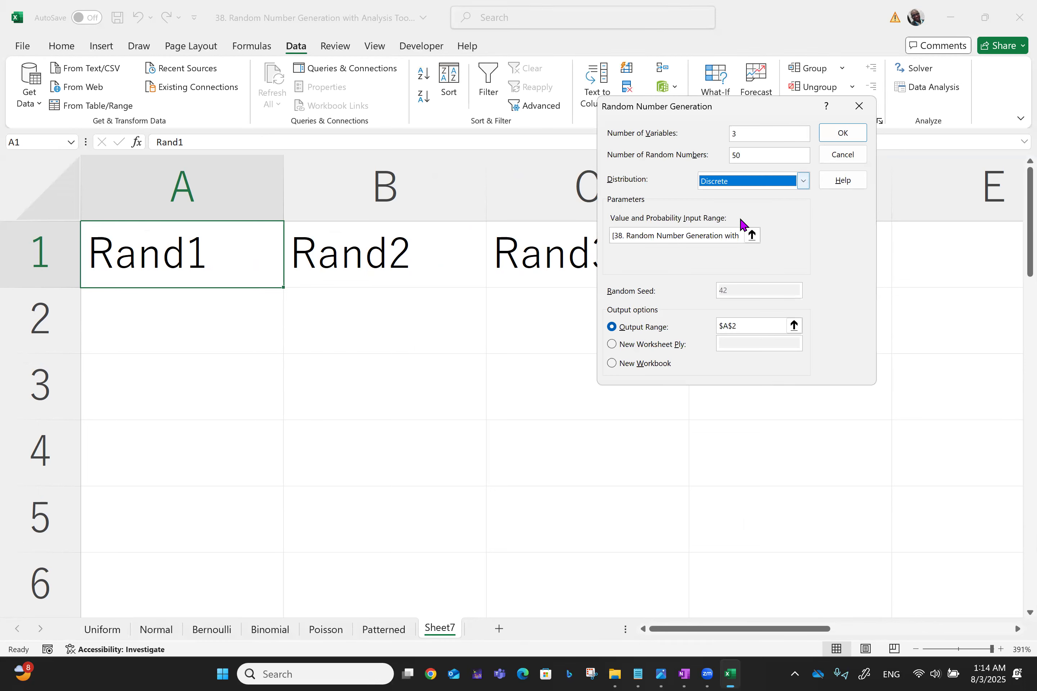
Step: Replace the value and probability input range with A2 of the new sheet, try to generate the numbers, and close Random Number Generation
{"action": "left_click", "coordinate": [699, 236]}
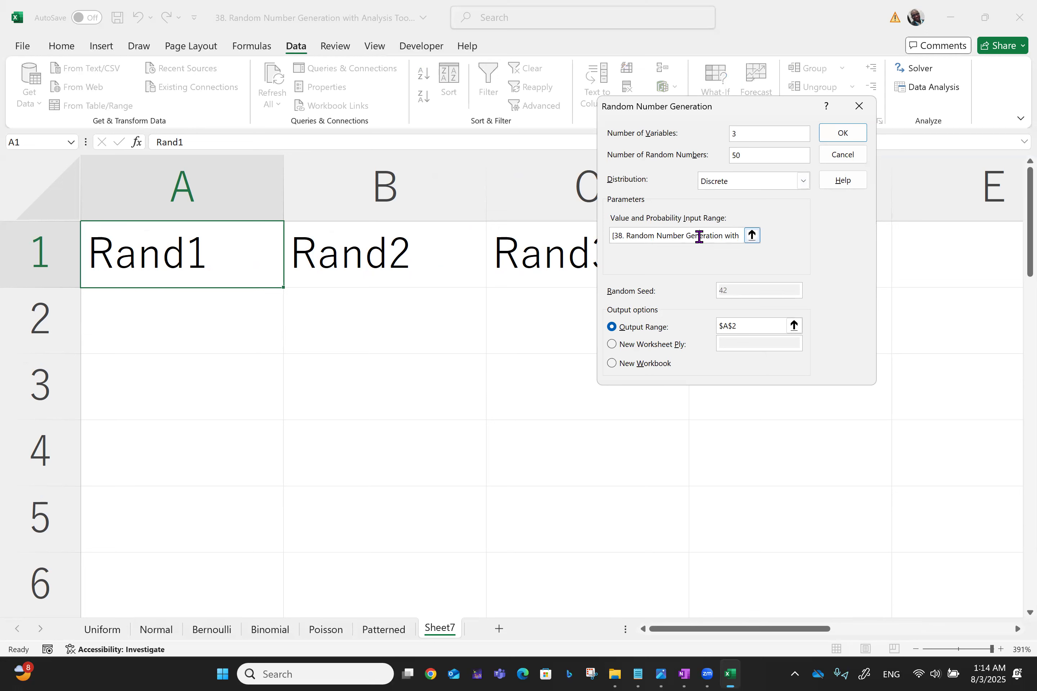
{"action": "double_click", "coordinate": [688, 234]}
{"action": "key", "text": "Delete"}
{"action": "key", "text": "Delete"}
{"action": "key", "text": "Delete"}
{"action": "key", "text": "Delete"}
{"action": "key", "text": "Delete"}
{"action": "key", "text": "Delete"}
{"action": "key", "text": "Delete"}
{"action": "key", "text": "Delete"}
{"action": "key", "text": "Delete"}
{"action": "key", "text": "Delete"}
{"action": "key", "text": "Delete"}
{"action": "key", "text": "Delete"}
{"action": "key", "text": "Delete"}
{"action": "key", "text": "Delete"}
{"action": "key", "text": "Delete"}
{"action": "key", "text": "Delete"}
{"action": "key", "text": "Delete"}
{"action": "key", "text": "Delete"}
{"action": "key", "text": "Delete"}
{"action": "key", "text": "Delete"}
{"action": "key", "text": "Delete"}
{"action": "key", "text": "Delete"}
{"action": "key", "text": "Delete"}
{"action": "key", "text": "Delete"}
{"action": "key", "text": "Delete"}
{"action": "key", "text": "Delete"}
{"action": "key", "text": "Delete"}
{"action": "key", "text": "Delete"}
{"action": "key", "text": "Delete"}
{"action": "key", "text": "Delete"}
{"action": "key", "text": "Delete"}
{"action": "key", "text": "Delete"}
{"action": "key", "text": "Delete"}
{"action": "key", "text": "Delete"}
{"action": "key", "text": "BackSpace"}
{"action": "key", "text": "BackSpace"}
{"action": "key", "text": "BackSpace"}
{"action": "key", "text": "BackSpace"}
{"action": "key", "text": "BackSpace"}
{"action": "key", "text": "BackSpace"}
{"action": "key", "text": "BackSpace"}
{"action": "key", "text": "BackSpace"}
{"action": "key", "text": "BackSpace"}
{"action": "key", "text": "BackSpace"}
{"action": "key", "text": "BackSpace"}
{"action": "key", "text": "BackSpace"}
{"action": "key", "text": "BackSpace"}
{"action": "key", "text": "BackSpace"}
{"action": "key", "text": "BackSpace"}
{"action": "key", "text": "BackSpace"}
{"action": "key", "text": "BackSpace"}
{"action": "key", "text": "BackSpace"}
{"action": "left_click", "coordinate": [185, 308]}
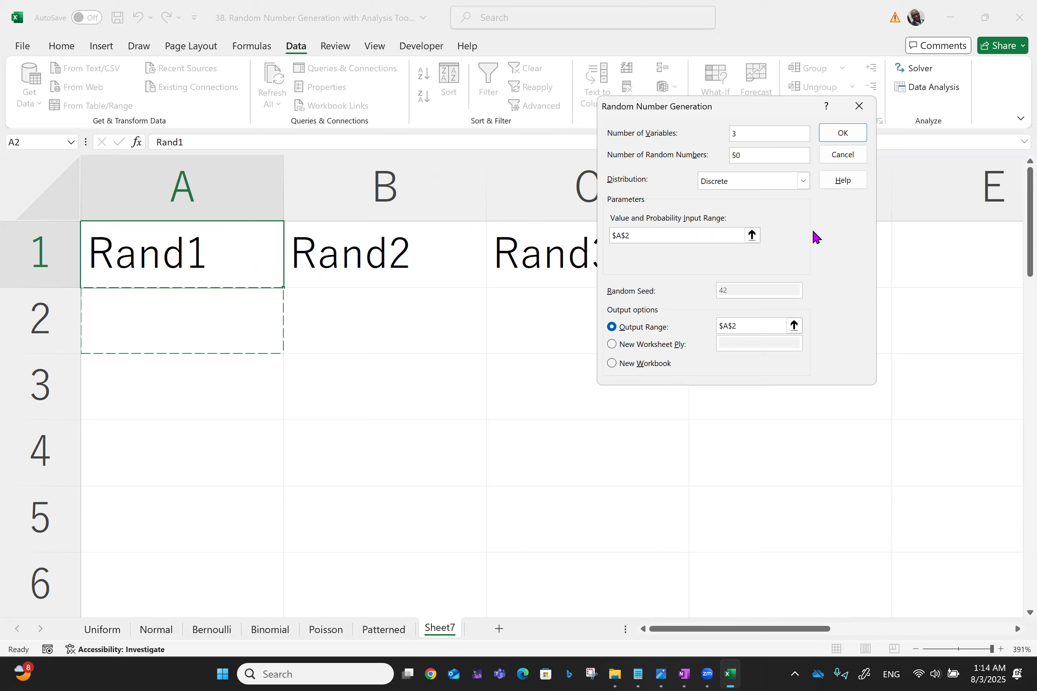
{"action": "left_click", "coordinate": [839, 139]}
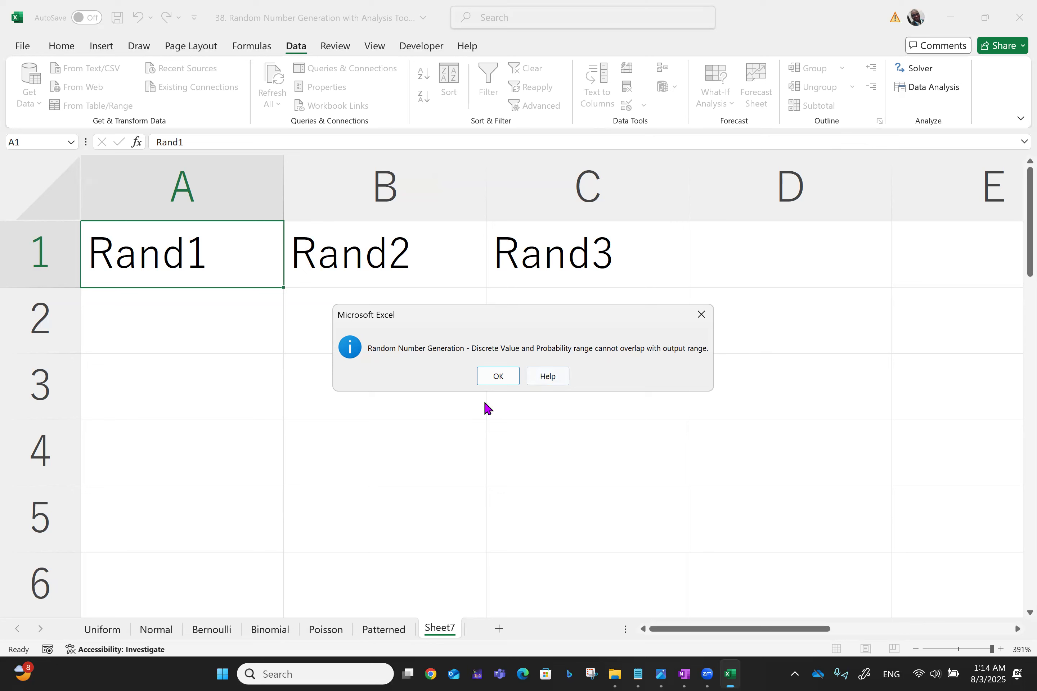
{"action": "left_click", "coordinate": [710, 318]}
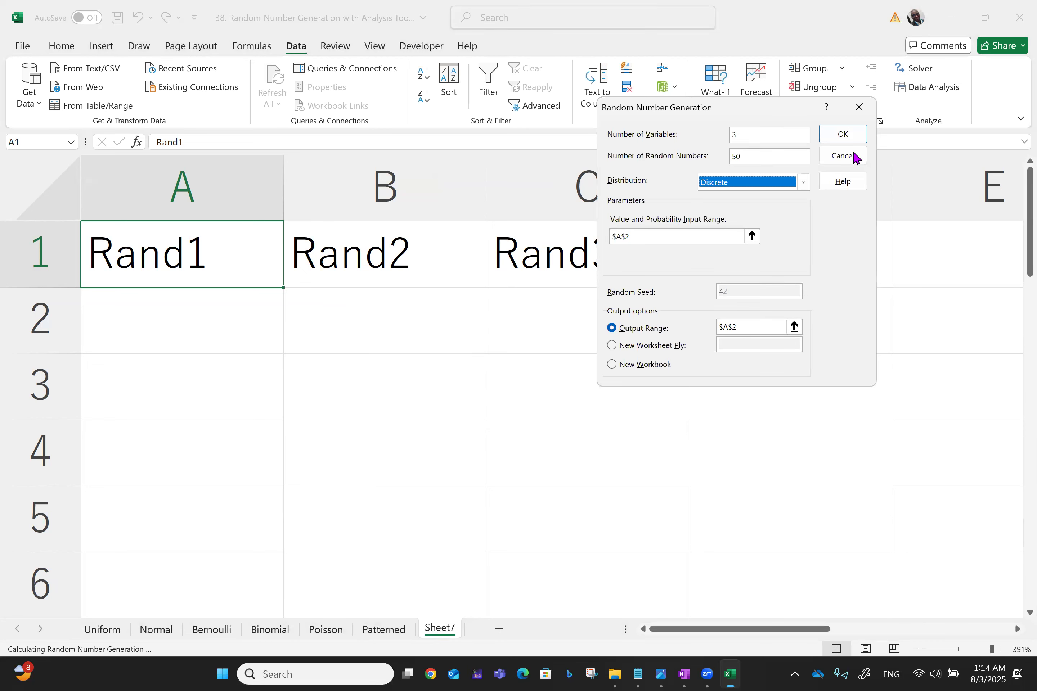
{"action": "left_click", "coordinate": [860, 108]}
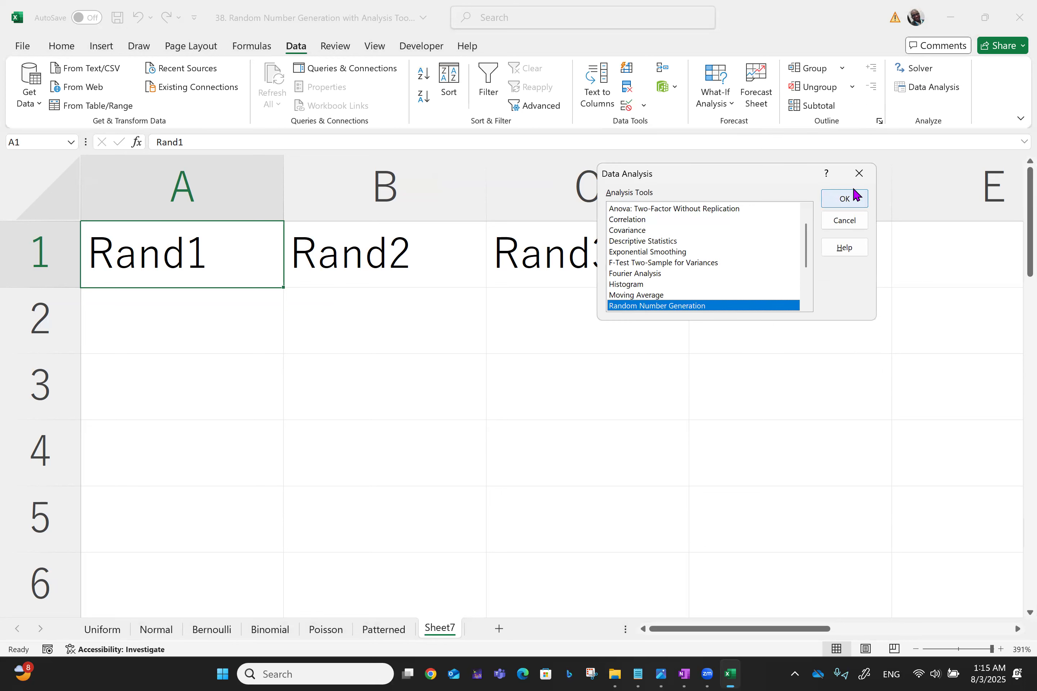
{"action": "left_click", "coordinate": [860, 174]}
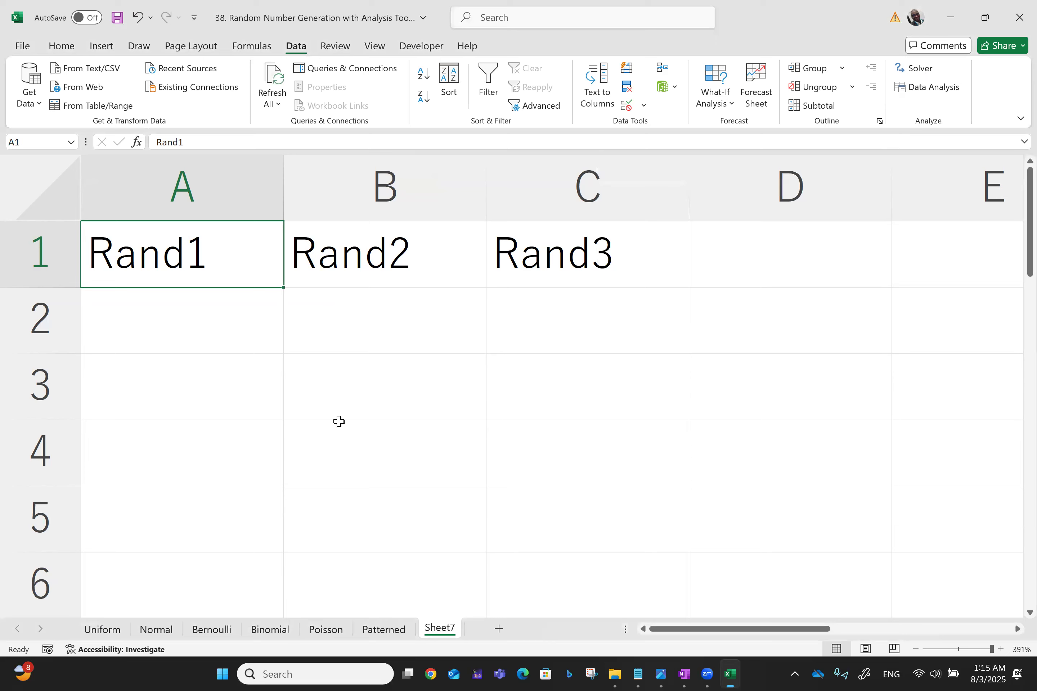
Step: Go back to the Uniform sheet and view its random-number table from the header row
{"action": "left_click", "coordinate": [99, 631]}
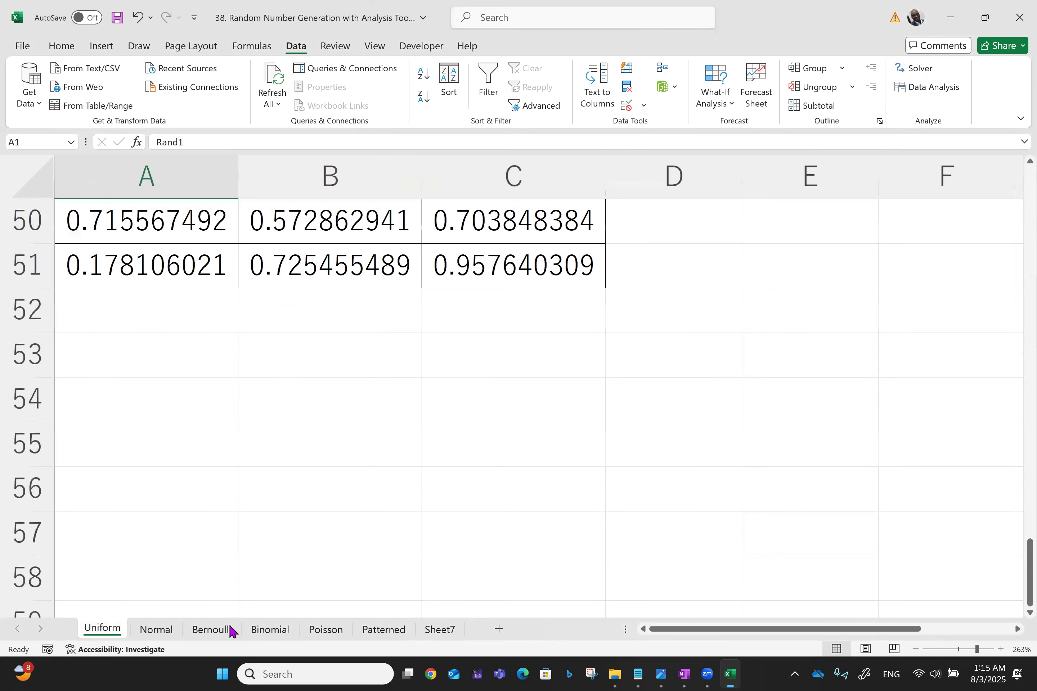
{"action": "left_click", "coordinate": [147, 631]}
{"action": "left_click", "coordinate": [89, 633]}
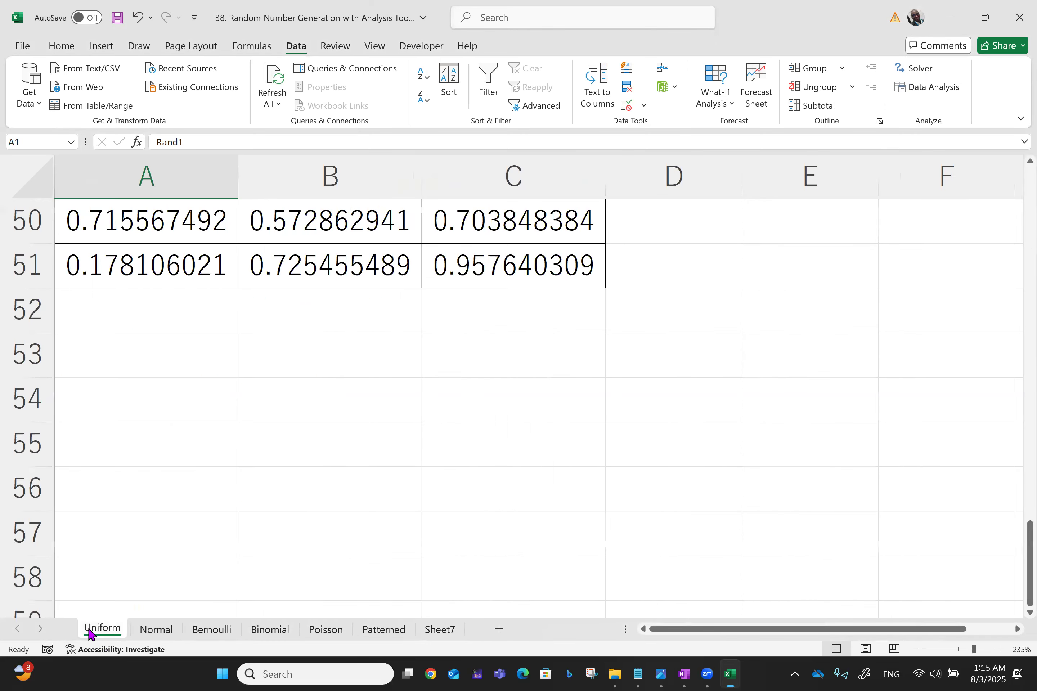
{"action": "scroll", "coordinate": [90, 632], "scroll_direction": "up", "scroll_amount": 14}
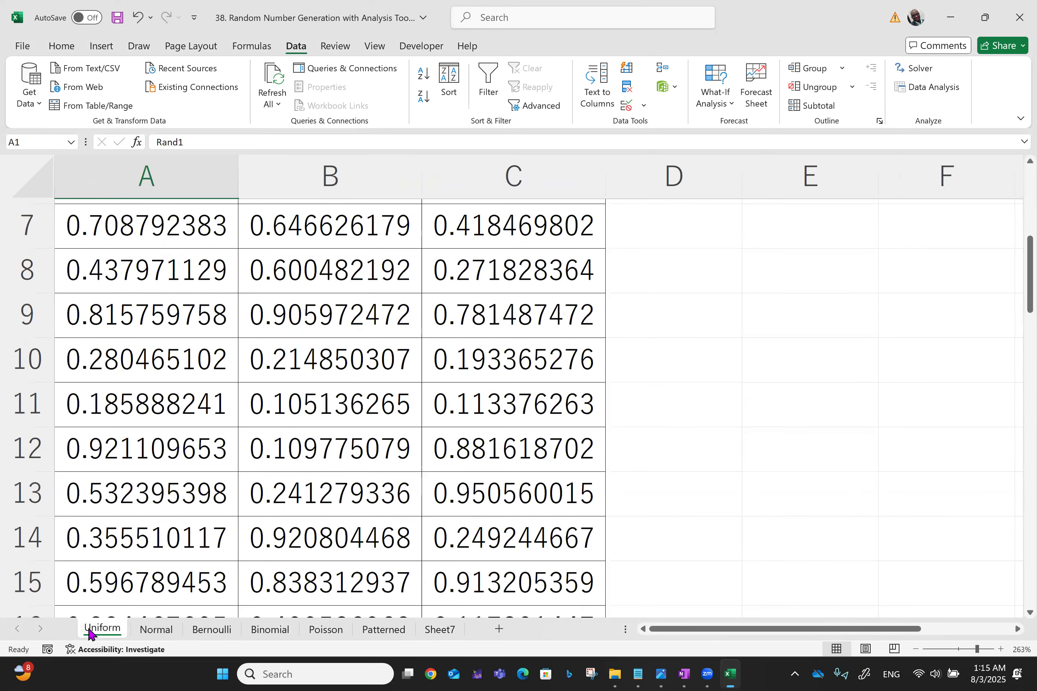
{"action": "scroll", "coordinate": [89, 632], "scroll_direction": "up", "scroll_amount": 2}
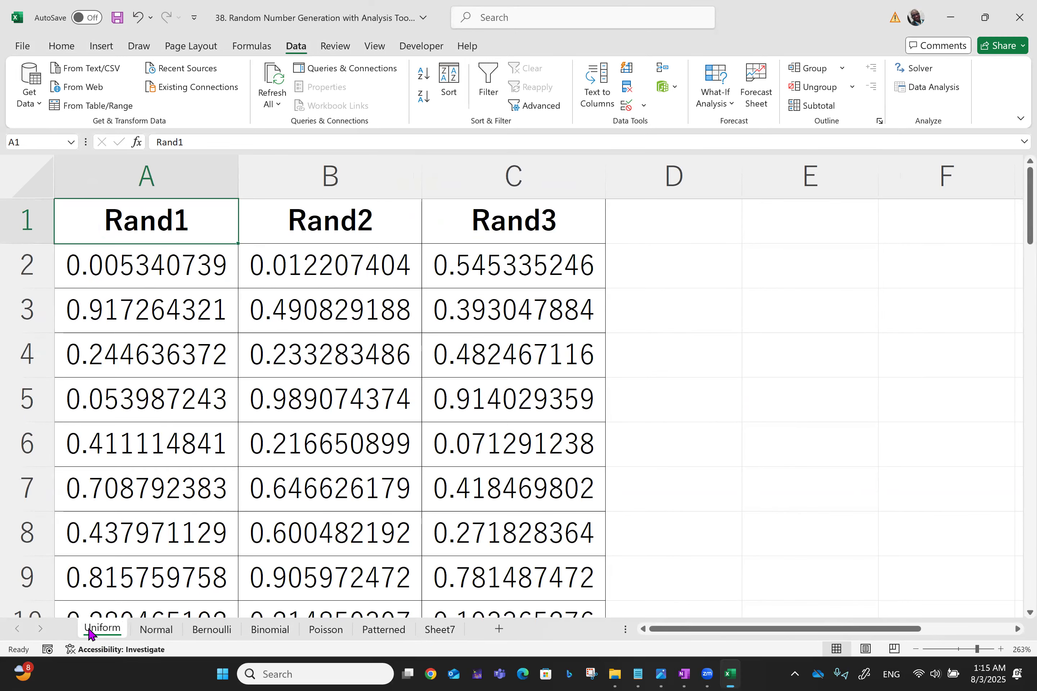